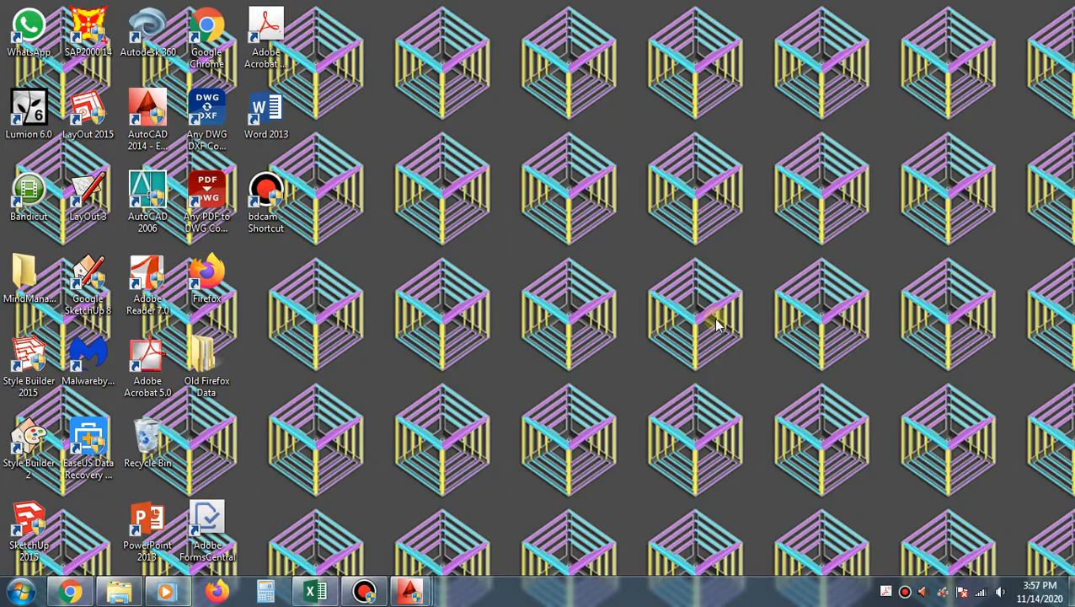
# - Switch to AutoCAD and show the Drawing1 window with the red tutorial title
pyautogui.moveTo(423, 595)
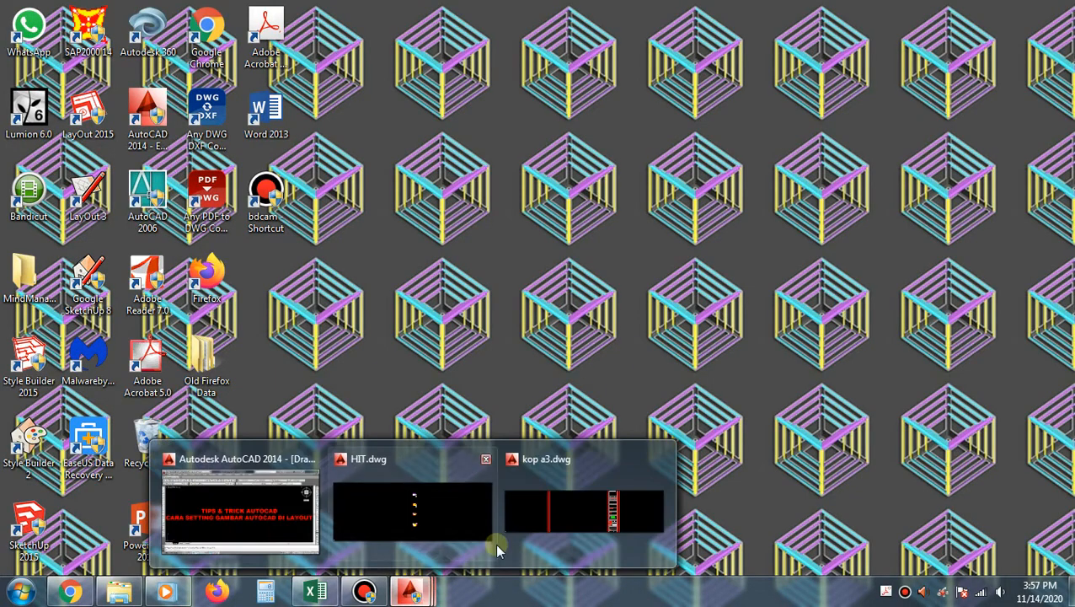
pyautogui.click(272, 517)
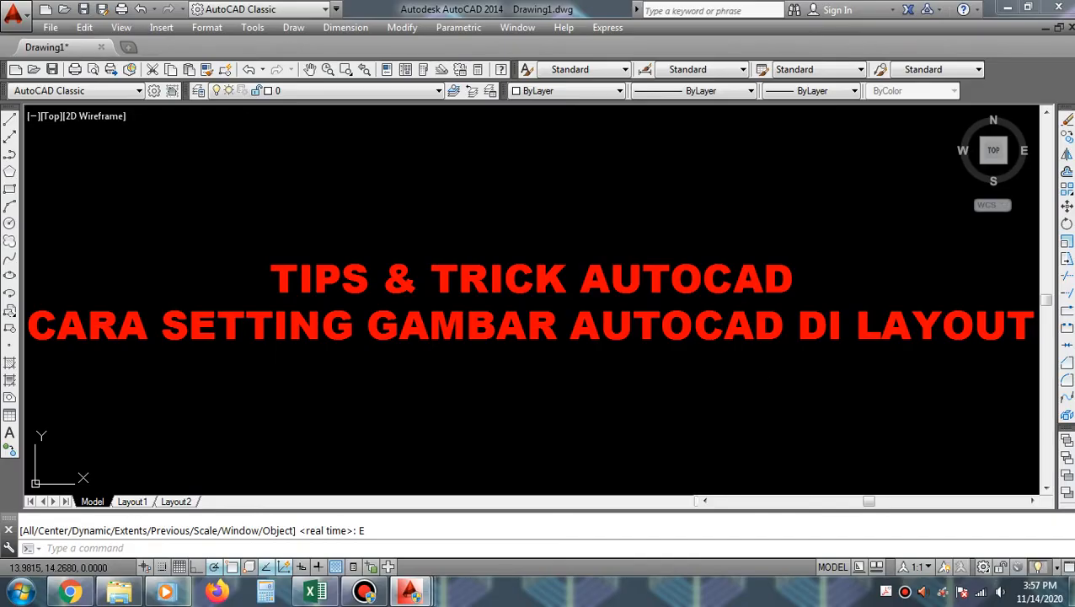
pyautogui.press('Return')
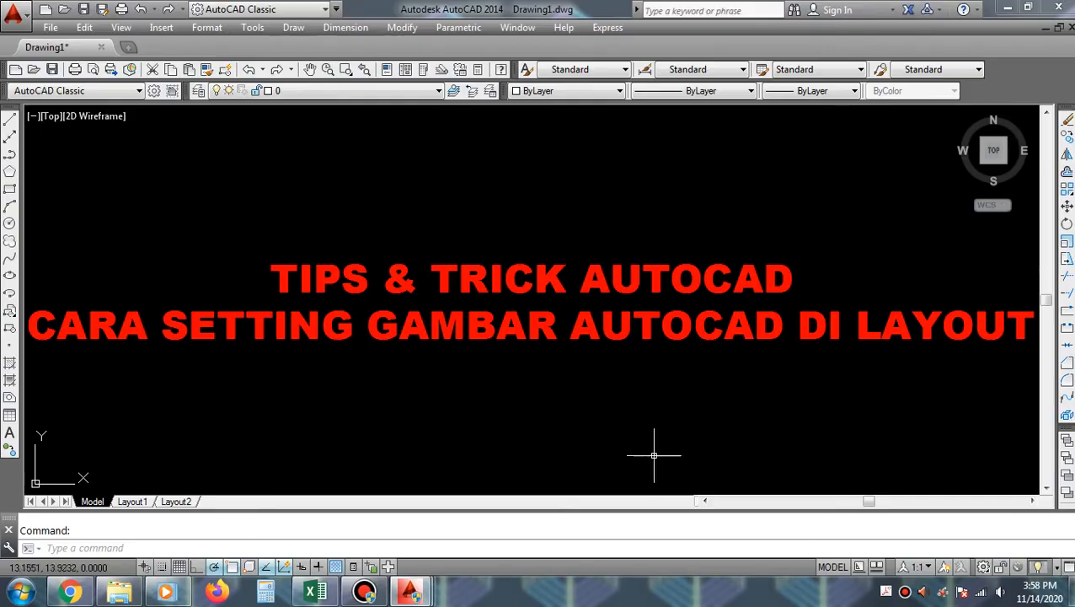
# - Switch to the window containing HIT.dwg and maximize it
pyautogui.moveTo(409, 593)
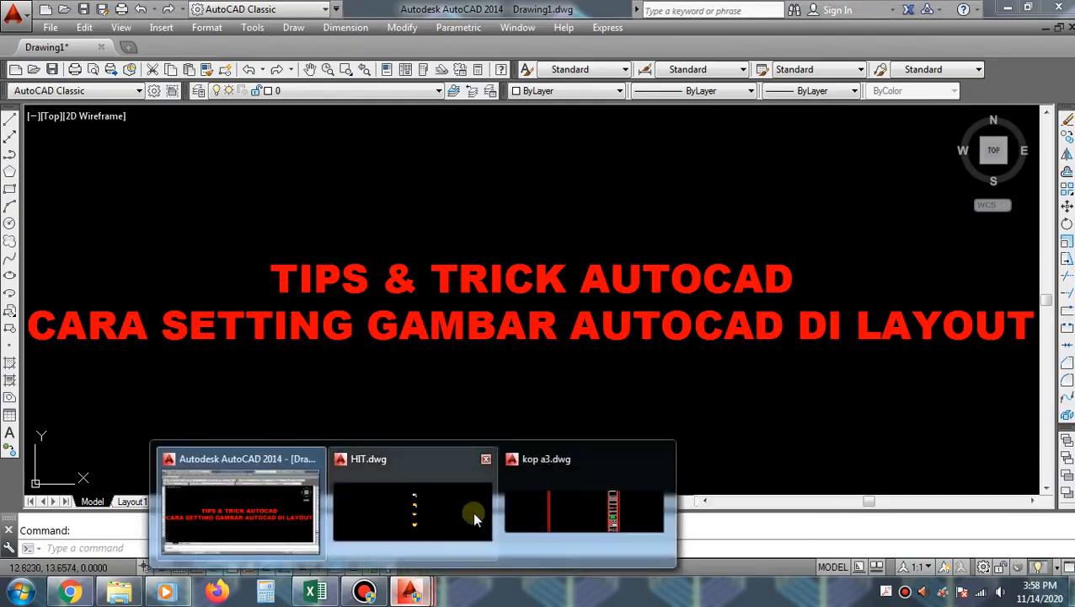
pyautogui.click(397, 509)
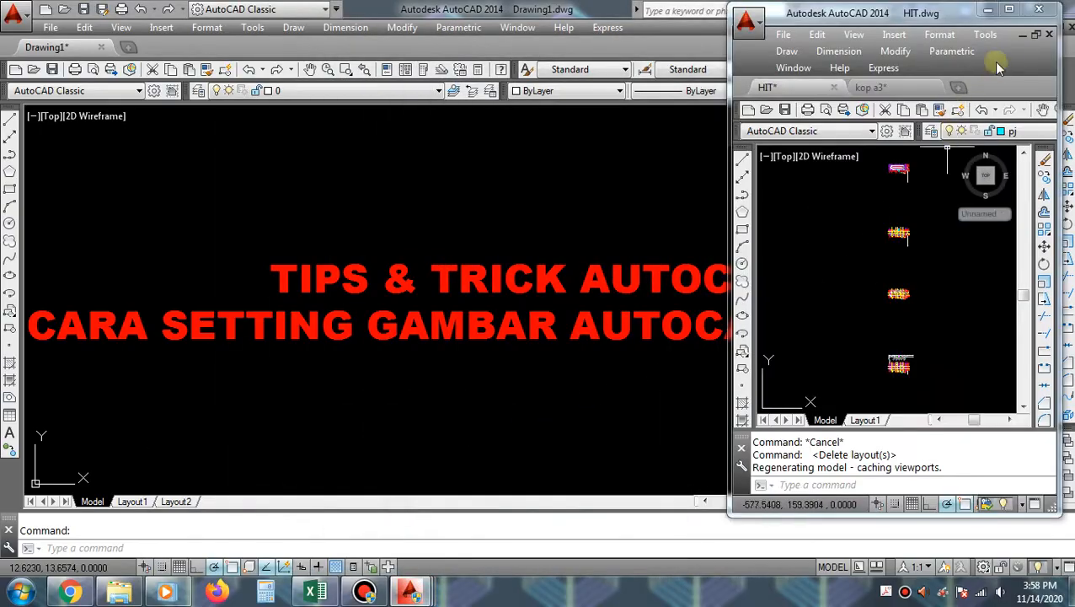
pyautogui.click(1009, 10)
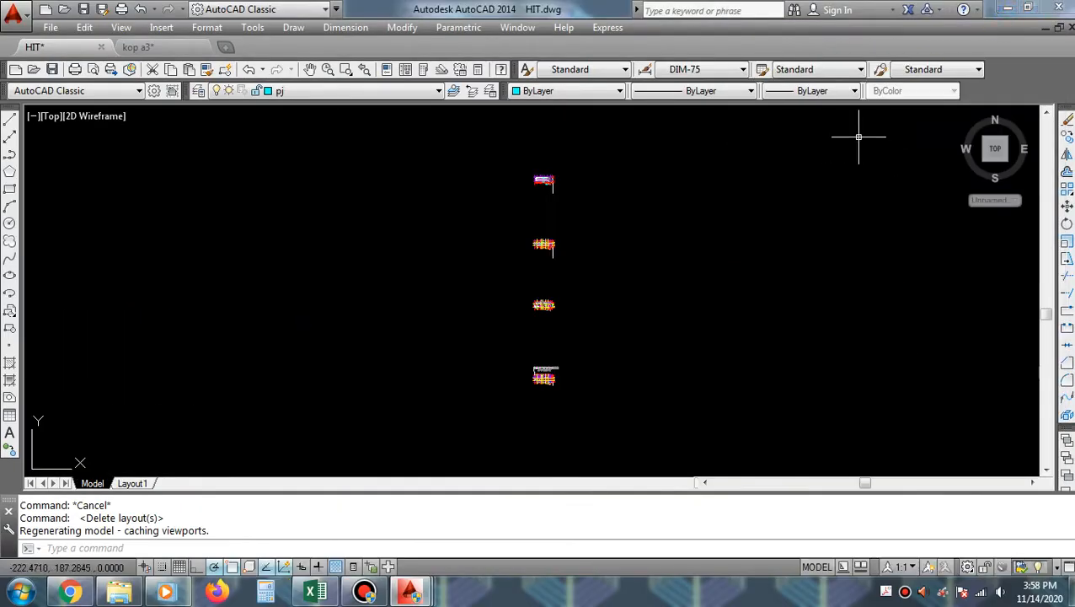
# - Check the insertion-scale units in the Drawing Units settings of the HIT drawing
pyautogui.scroll(6, 553, 390)
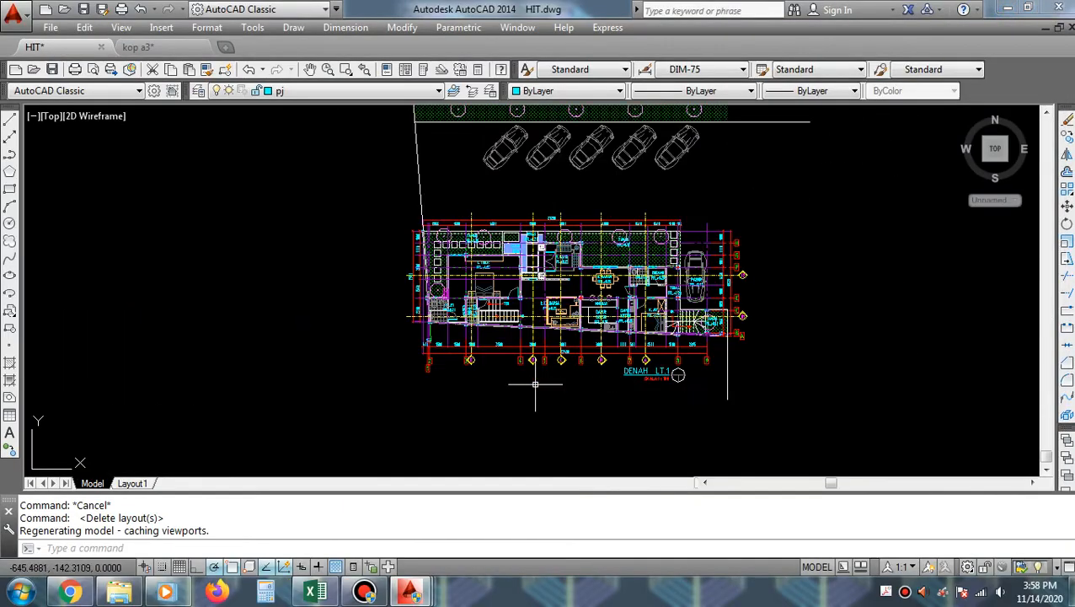
pyautogui.moveTo(586, 354); pyautogui.dragTo(580, 394, button='middle')
pyautogui.moveTo(591, 352); pyautogui.dragTo(558, 334, button='middle')
pyautogui.write('UN')
pyautogui.press('Return')
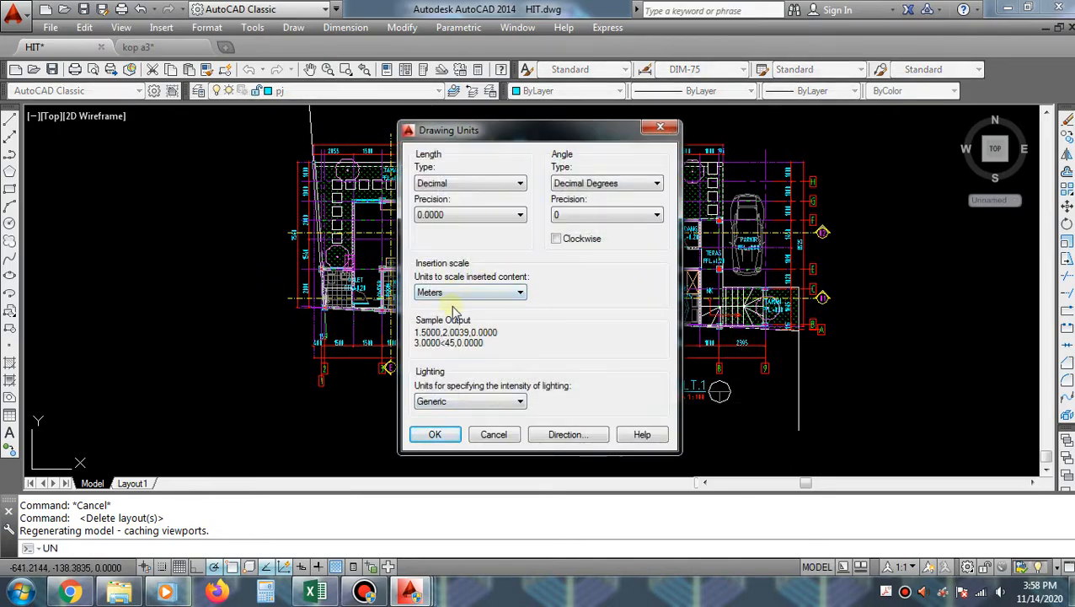
pyautogui.click(445, 436)
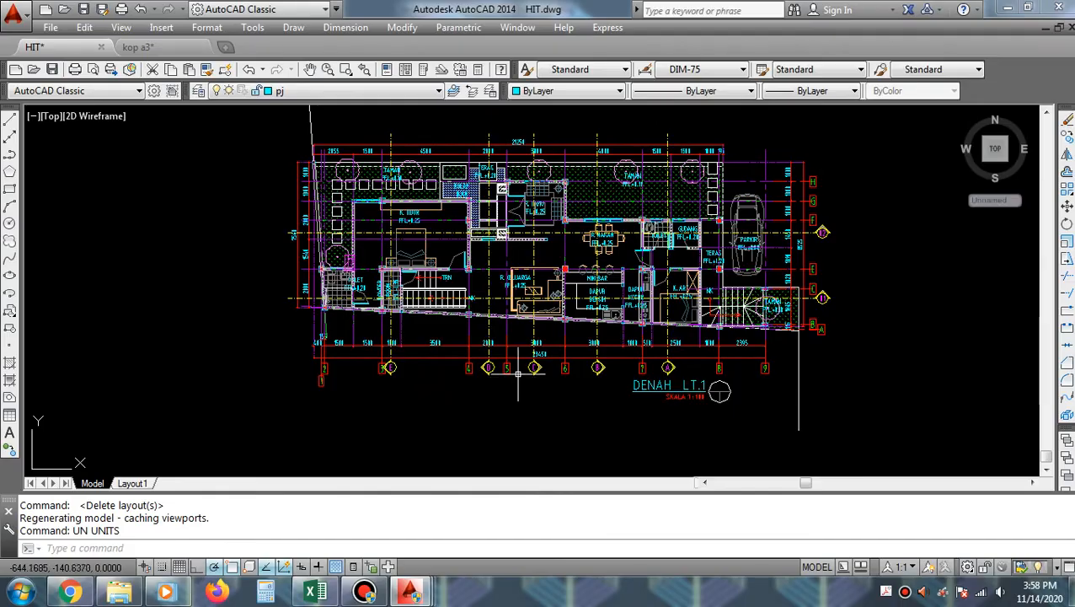
pyautogui.write('UNI')
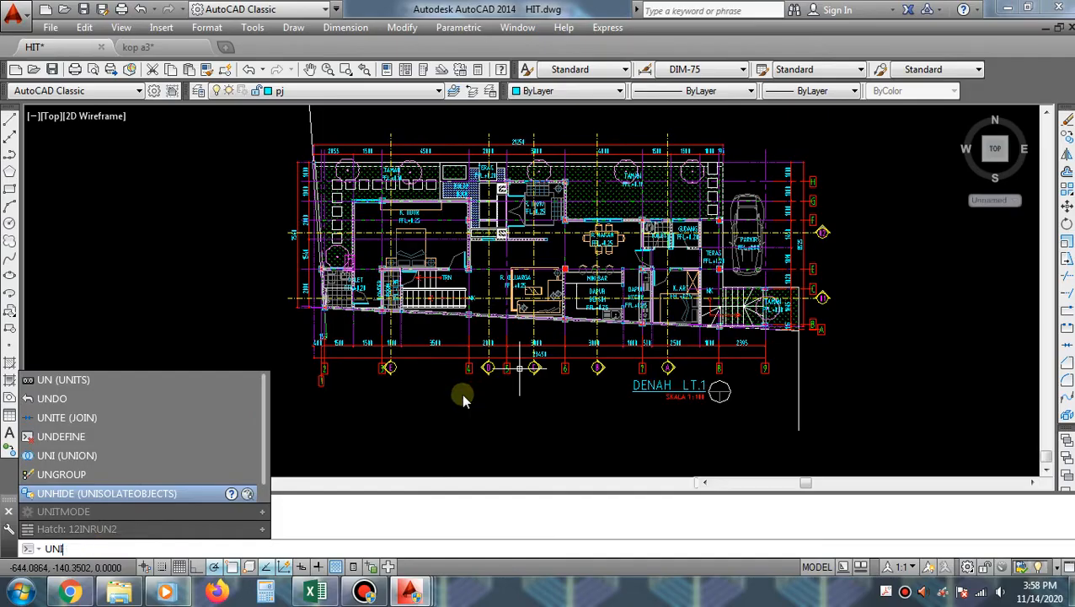
pyautogui.press('Return')
pyautogui.write('U')
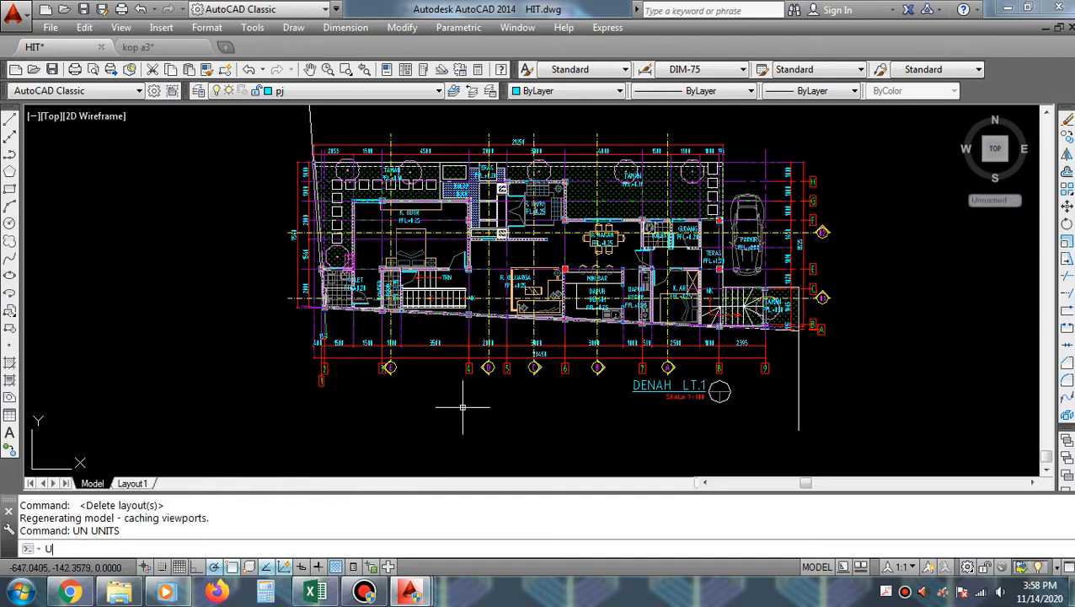
pyautogui.write('N')
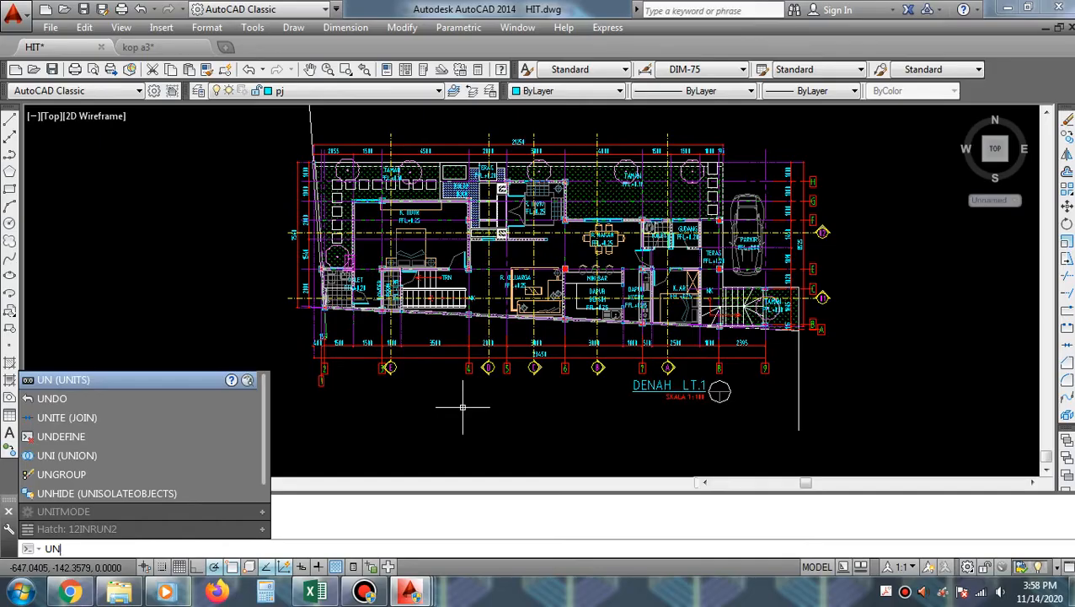
pyautogui.press('Return')
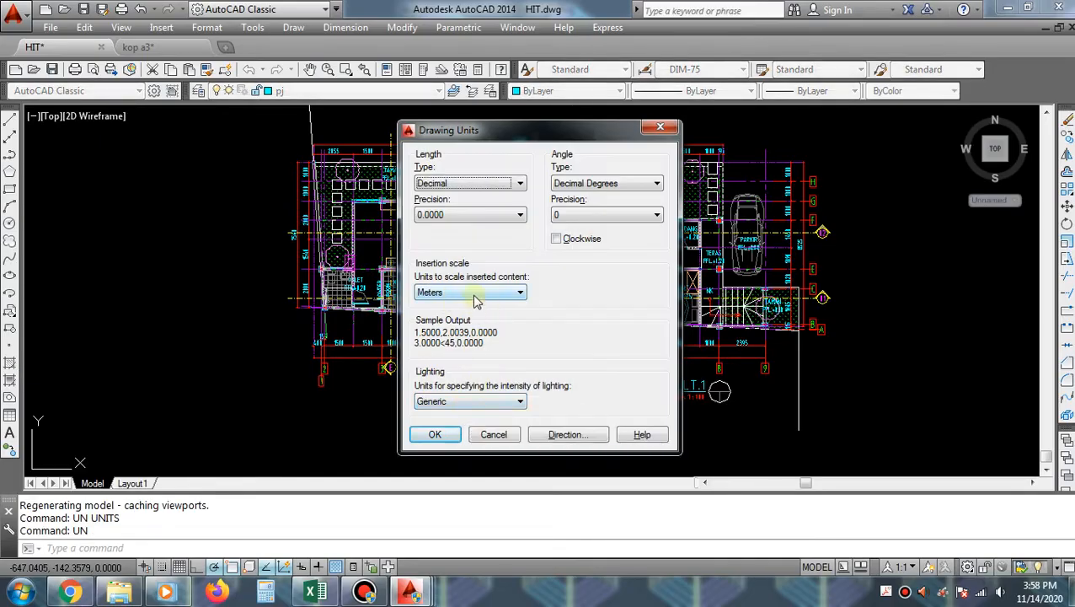
pyautogui.click(494, 434)
# - Measure the distance between grid lines 4 and 5 below the DENAH LT.1 floor plan
pyautogui.scroll(8, 481, 325)
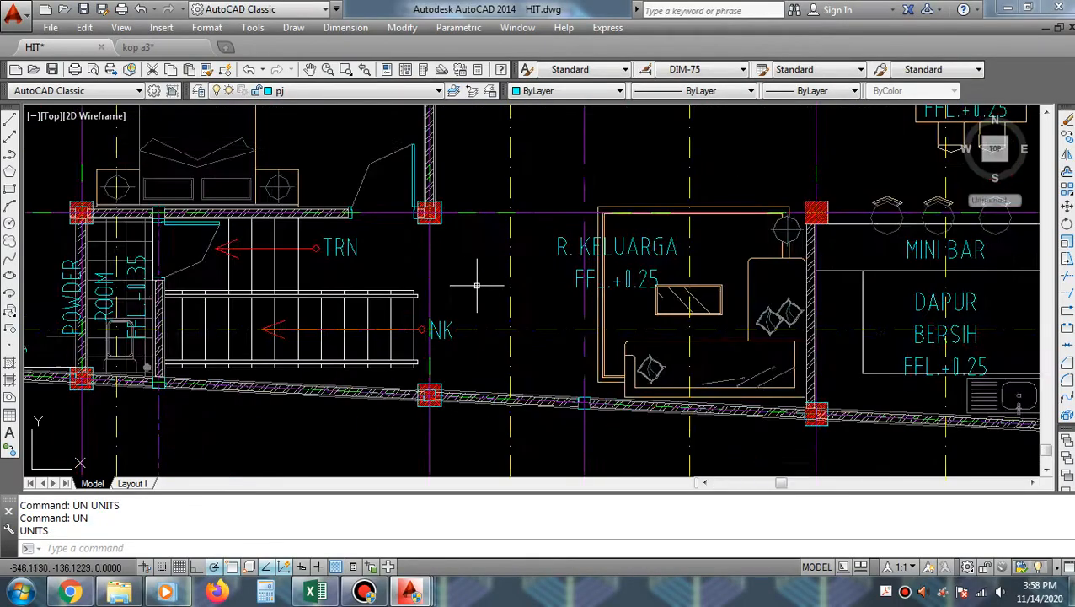
pyautogui.write('DI')
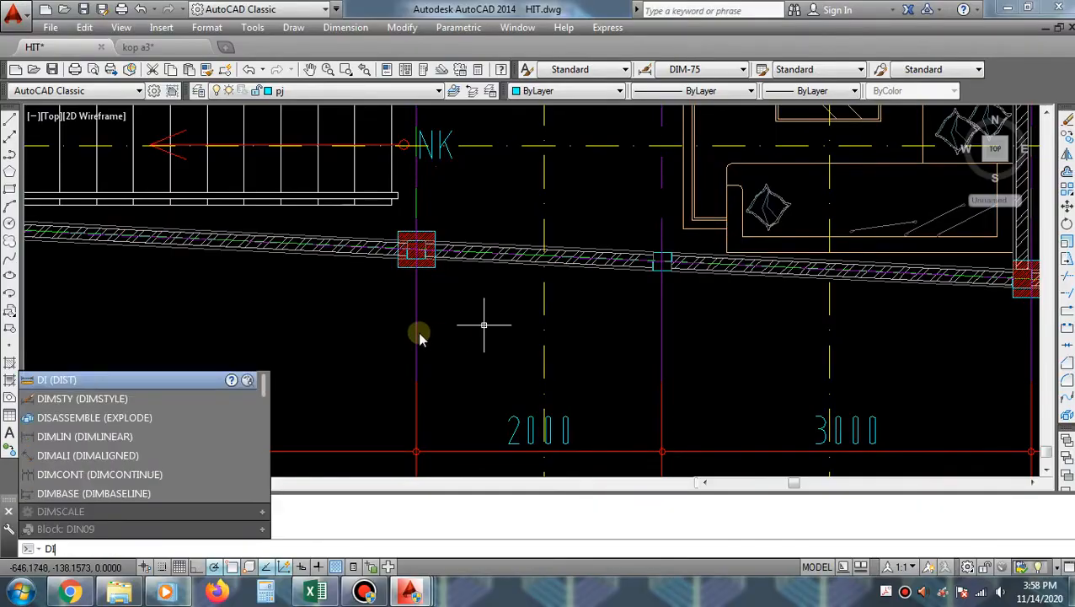
pyautogui.press('Return')
pyautogui.click(416, 321)
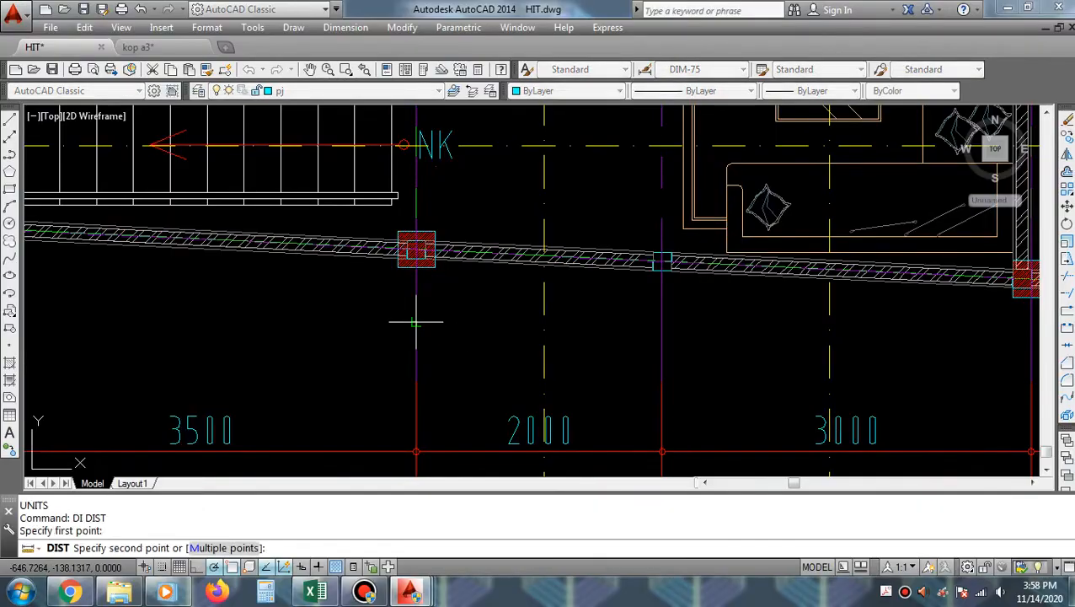
pyautogui.click(661, 321)
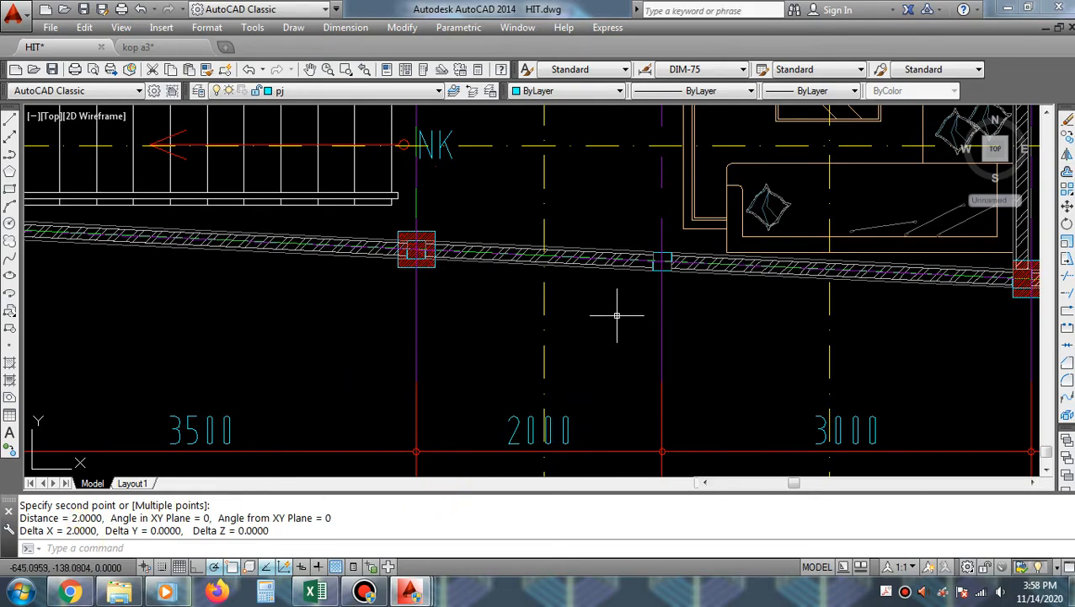
# - Examine the column of floor plans in the HIT model space, including their dimensions, drawing titles and scales
pyautogui.scroll(-1, 619, 308)
pyautogui.scroll(-1, 473, 339)
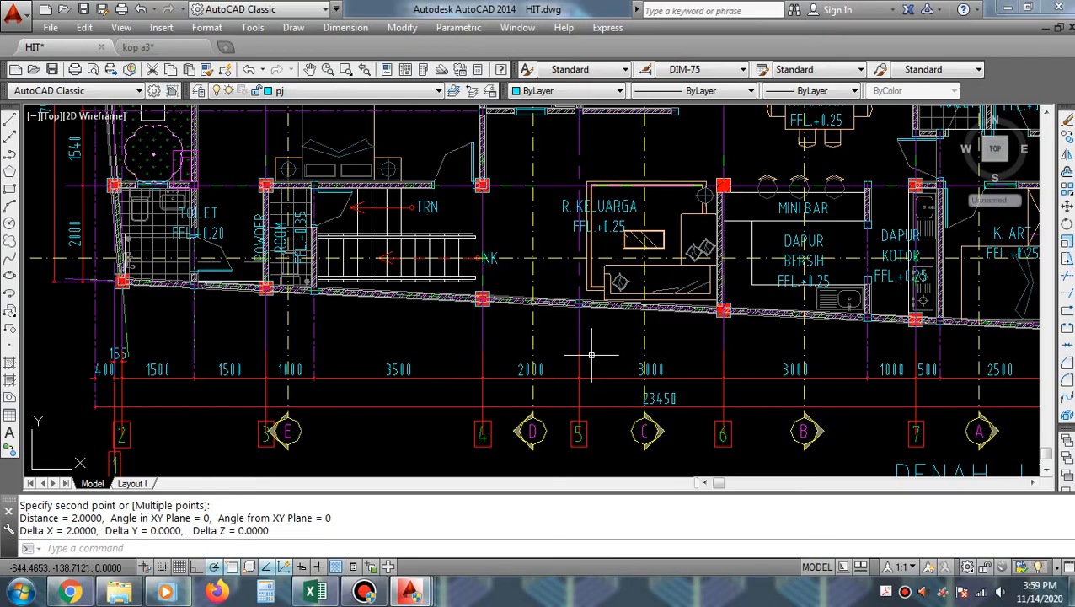
pyautogui.scroll(-8, 628, 247)
pyautogui.moveTo(629, 243); pyautogui.dragTo(614, 305, button='middle')
pyautogui.moveTo(621, 280); pyautogui.dragTo(616, 341, button='middle')
pyautogui.scroll(-4, 619, 338)
pyautogui.moveTo(620, 241); pyautogui.dragTo(619, 252, button='middle')
pyautogui.scroll(8, 619, 252)
pyautogui.moveTo(561, 327); pyautogui.dragTo(602, 222, button='middle')
pyautogui.scroll(-6, 613, 274)
pyautogui.moveTo(626, 366); pyautogui.dragTo(649, 113, button='middle')
pyautogui.moveTo(648, 411); pyautogui.dragTo(658, 247, button='middle')
pyautogui.scroll(6, 664, 295)
pyautogui.scroll(-2, 665, 291)
pyautogui.moveTo(674, 189); pyautogui.dragTo(658, 385, button='middle')
pyautogui.moveTo(655, 247); pyautogui.dragTo(679, 372, button='middle')
pyautogui.scroll(-3, 701, 384)
pyautogui.moveTo(673, 237); pyautogui.dragTo(672, 321, button='middle')
pyautogui.scroll(4, 675, 321)
pyautogui.scroll(-2, 675, 320)
pyautogui.scroll(-4, 675, 316)
pyautogui.moveTo(681, 243); pyautogui.dragTo(686, 421, button='middle')
pyautogui.scroll(7, 674, 268)
pyautogui.scroll(-10, 674, 268)
pyautogui.moveTo(703, 233); pyautogui.dragTo(706, 199, button='middle')
pyautogui.scroll(10, 691, 272)
pyautogui.scroll(-10, 697, 271)
pyautogui.scroll(-5, 706, 342)
pyautogui.moveTo(716, 337); pyautogui.dragTo(718, 240, button='middle')
pyautogui.scroll(3, 697, 356)
pyautogui.scroll(3, 699, 350)
pyautogui.scroll(2, 784, 329)
pyautogui.scroll(3, 666, 295)
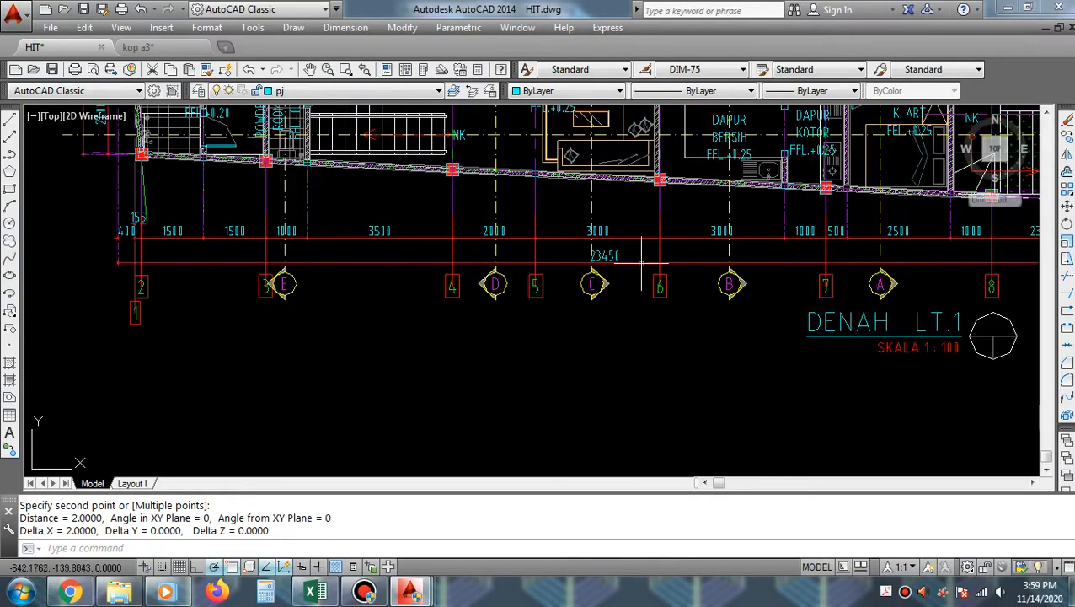
# - Inspect the dimension style of the overall dimension and the 3000 dimension beside grid line 6, and clear the selection
pyautogui.click(641, 264)
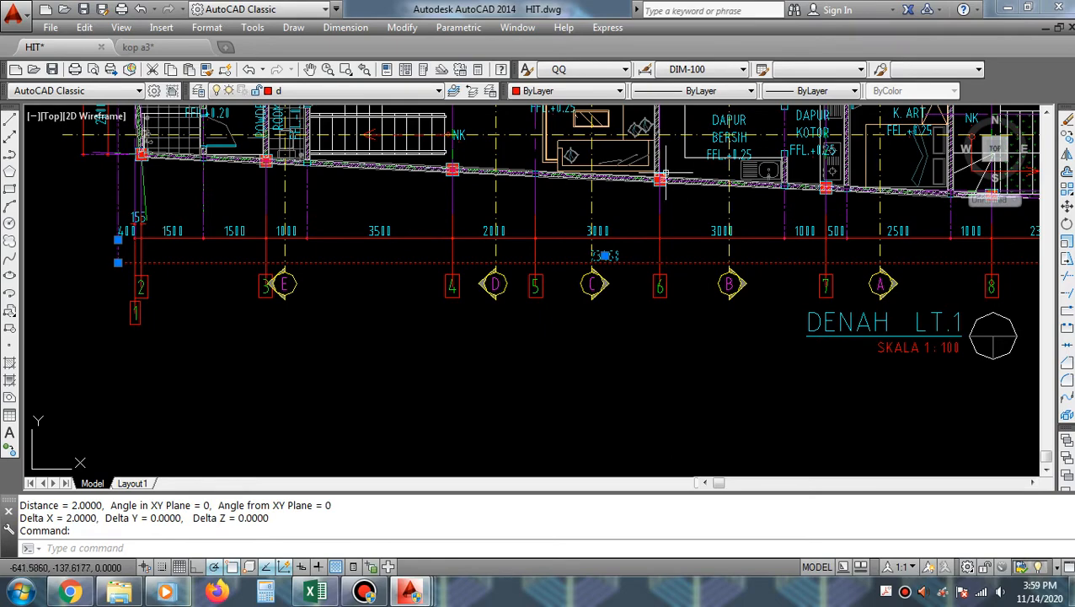
pyautogui.moveTo(681, 324); pyautogui.dragTo(660, 388, button='middle')
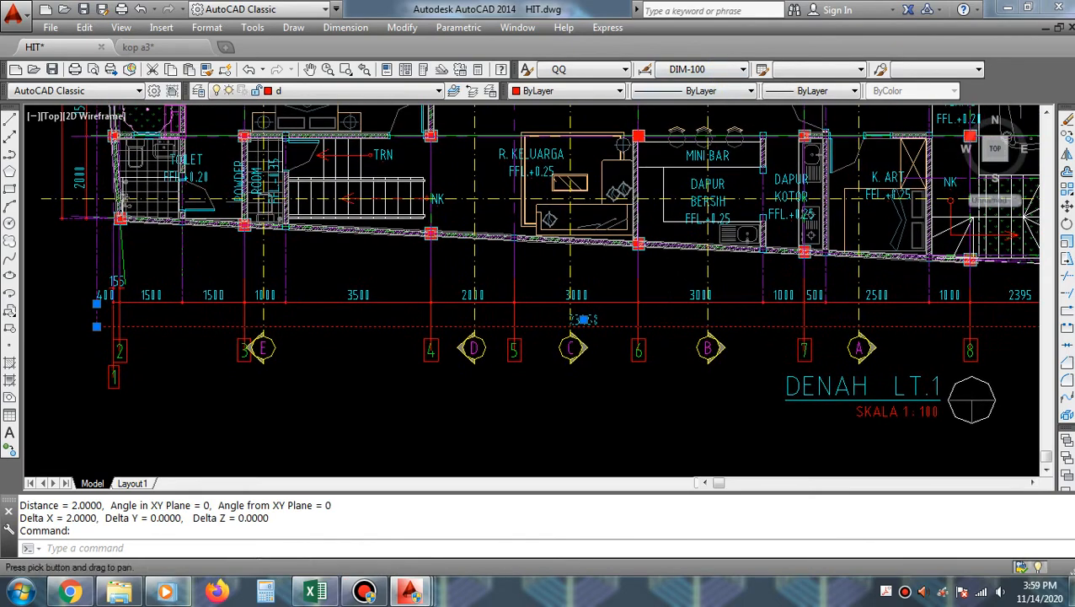
pyautogui.press('Escape')
pyautogui.click(680, 301)
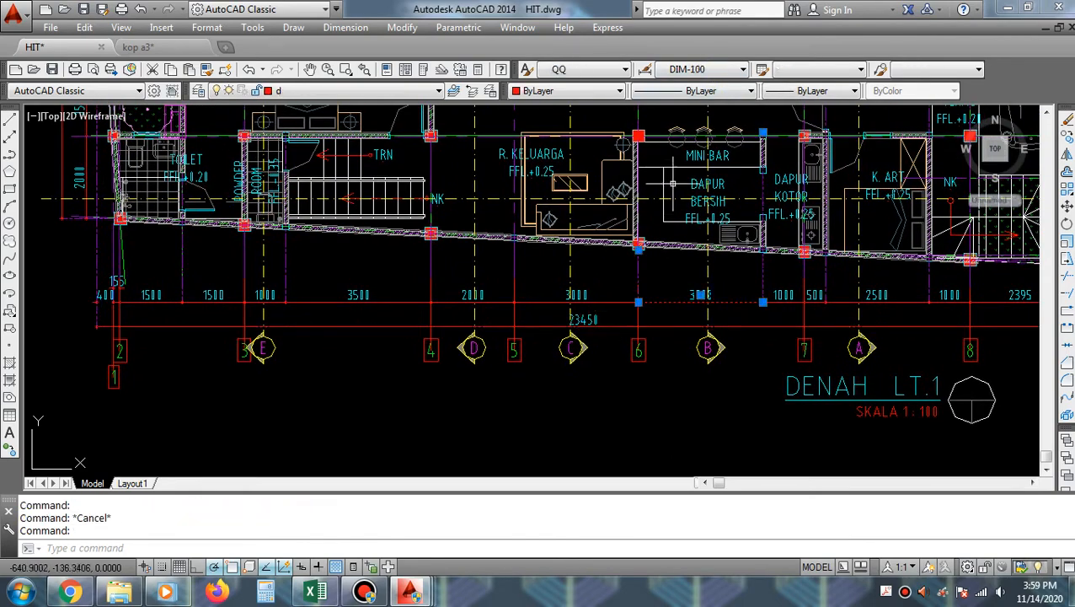
pyautogui.press('Escape')
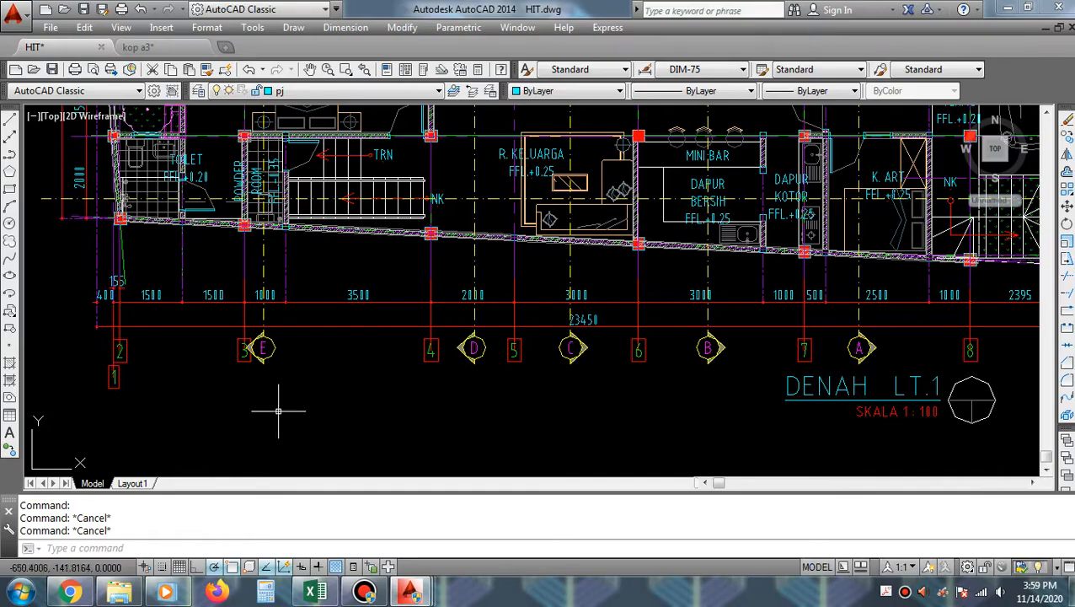
# - Open Layout1 of the HIT drawing and delete its existing viewport
pyautogui.click(132, 484)
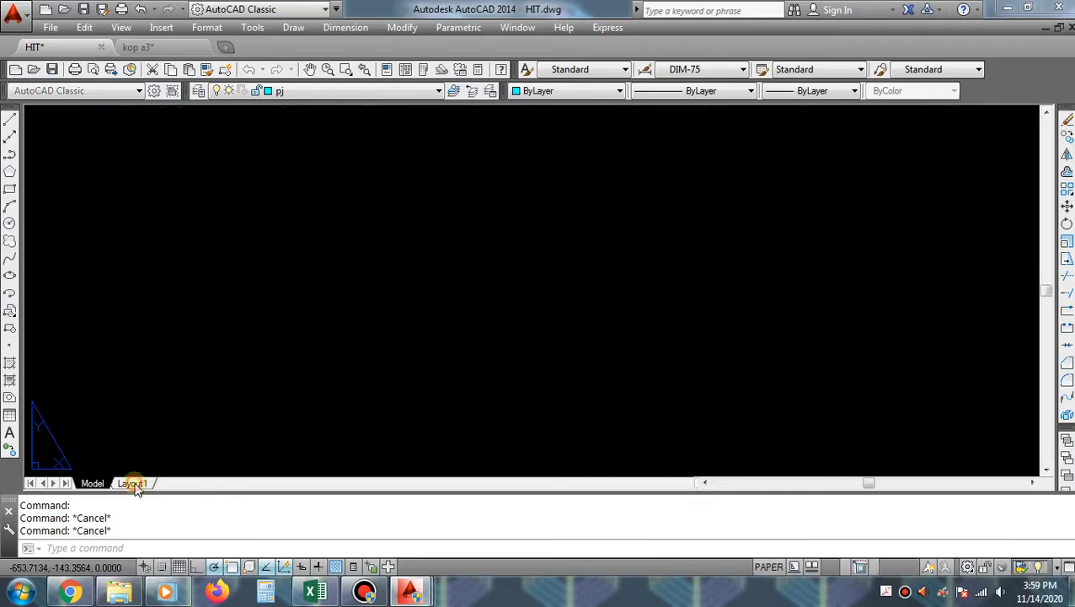
pyautogui.moveTo(583, 360); pyautogui.dragTo(626, 350, button='middle')
pyautogui.click(765, 273)
pyautogui.click(722, 289)
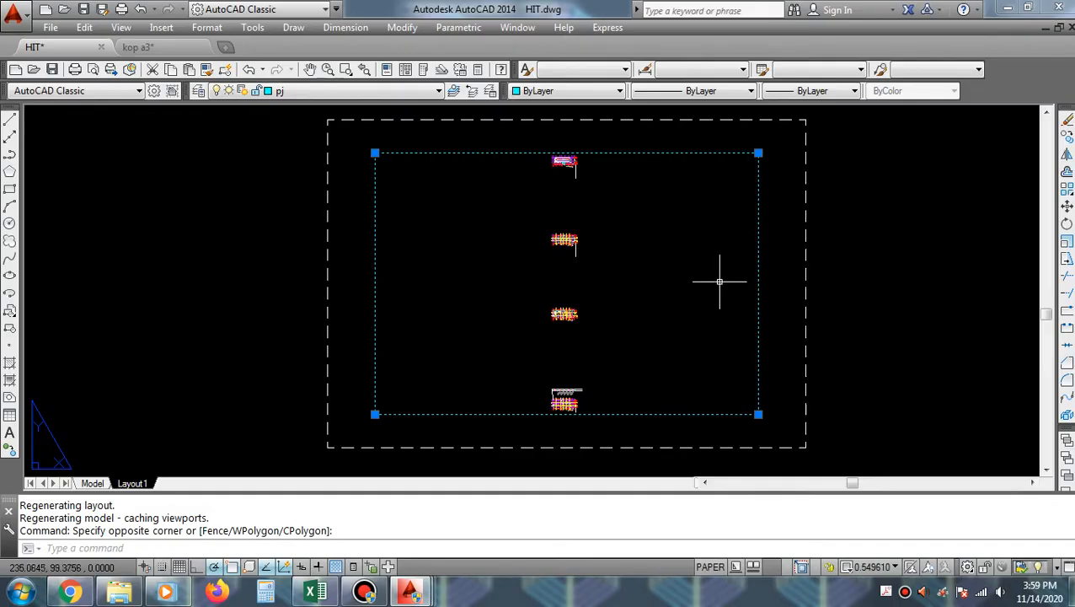
pyautogui.press('Delete')
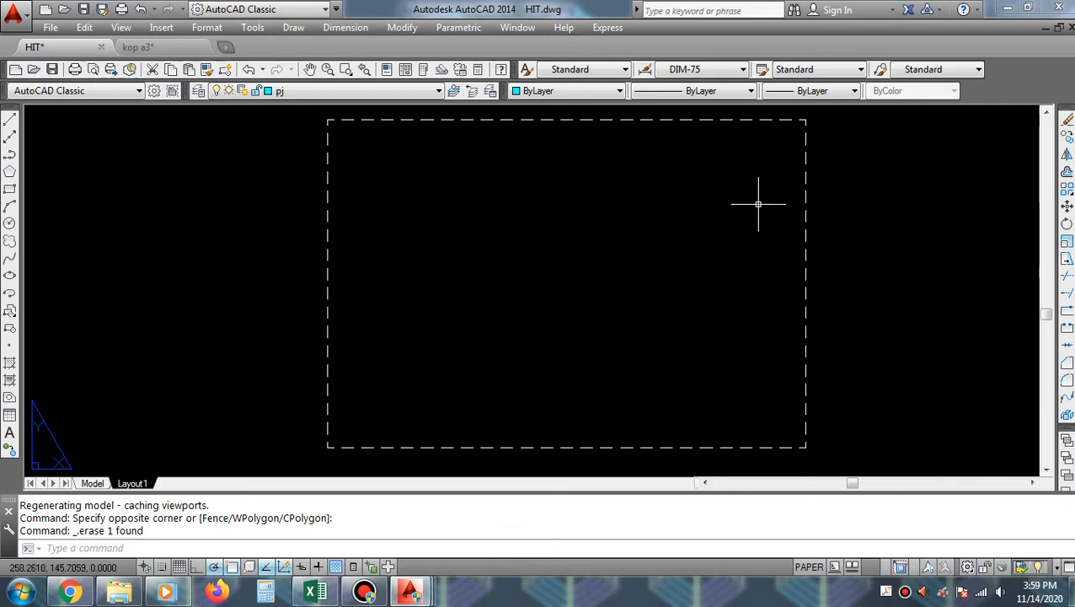
# - Switch to the kop a3 title-block drawing and check its drawing units
pyautogui.click(187, 46)
pyautogui.moveTo(490, 307); pyautogui.dragTo(538, 299, button='middle')
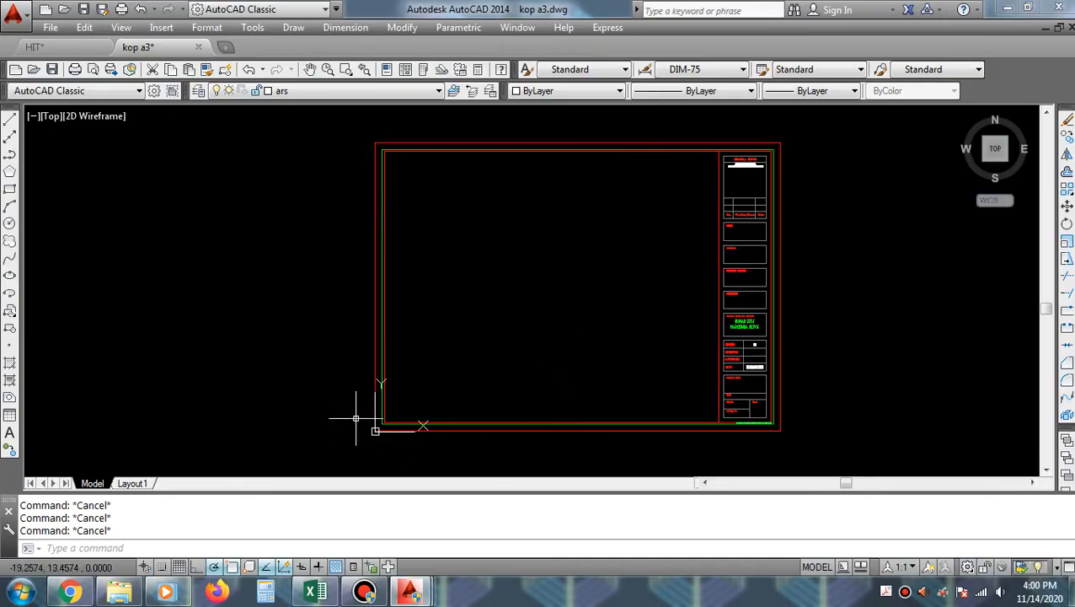
pyautogui.scroll(8, 361, 414)
pyautogui.scroll(4, 361, 402)
pyautogui.scroll(-8, 326, 363)
pyautogui.write('UN')
pyautogui.press('Return')
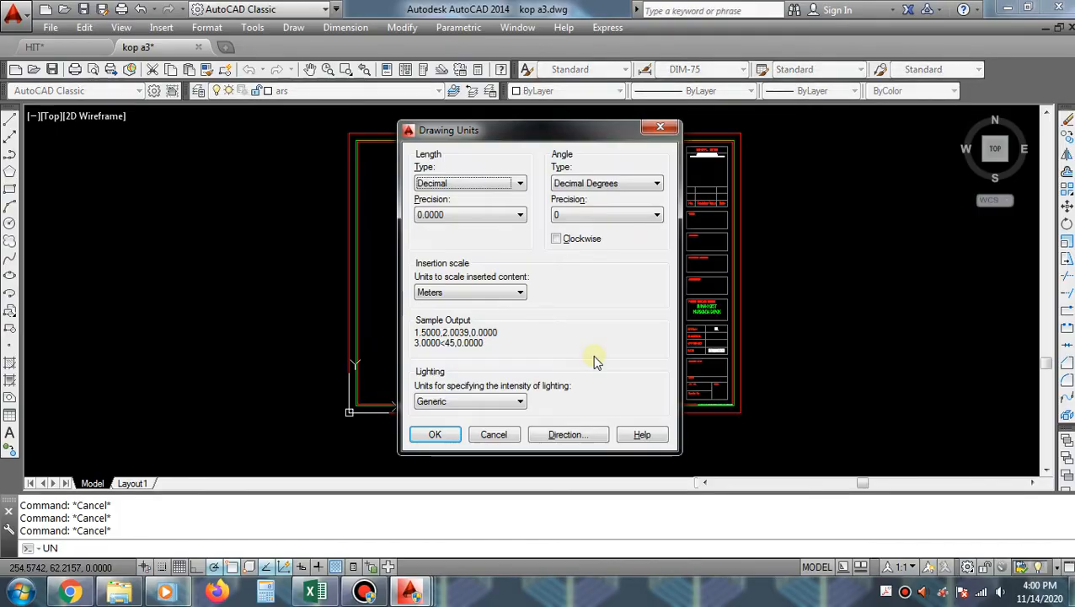
pyautogui.click(435, 435)
# - Measure the width and height of the outer frame of the A3 title block
pyautogui.write('DI')
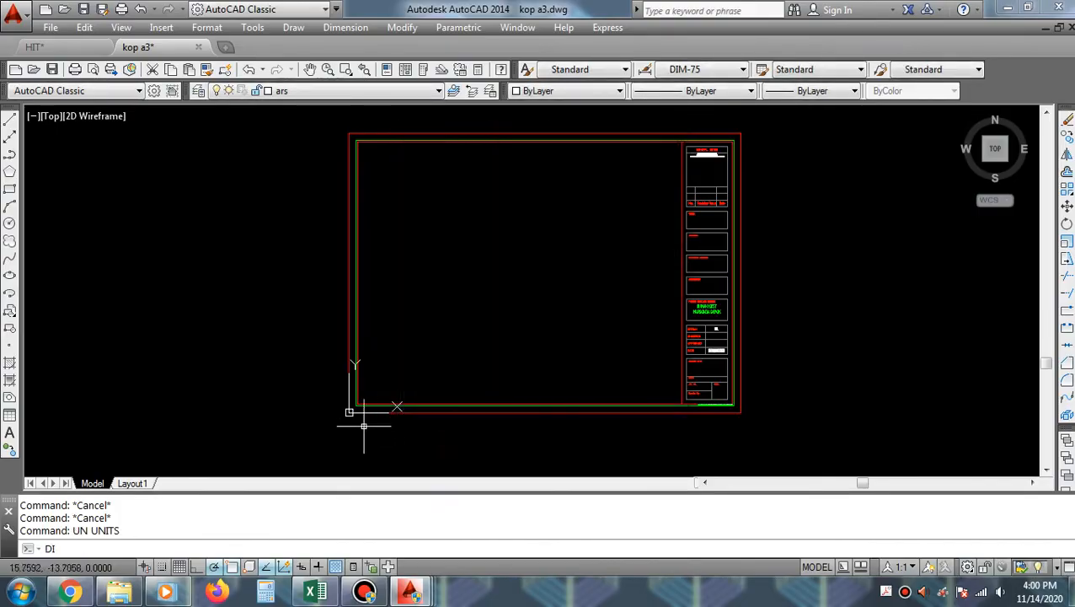
pyautogui.press('Return')
pyautogui.click(349, 412)
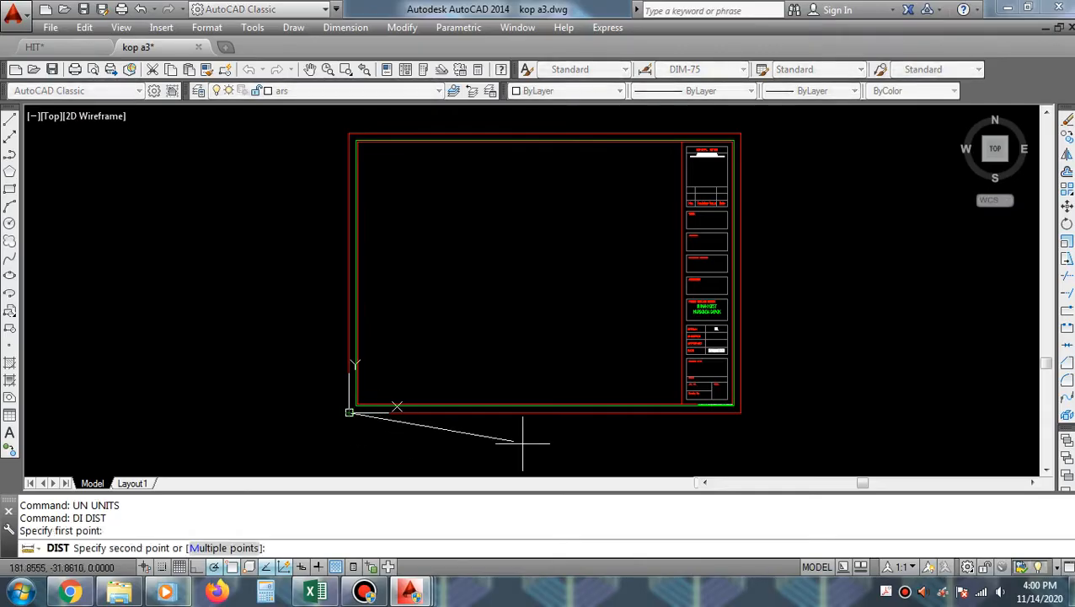
pyautogui.click(741, 412)
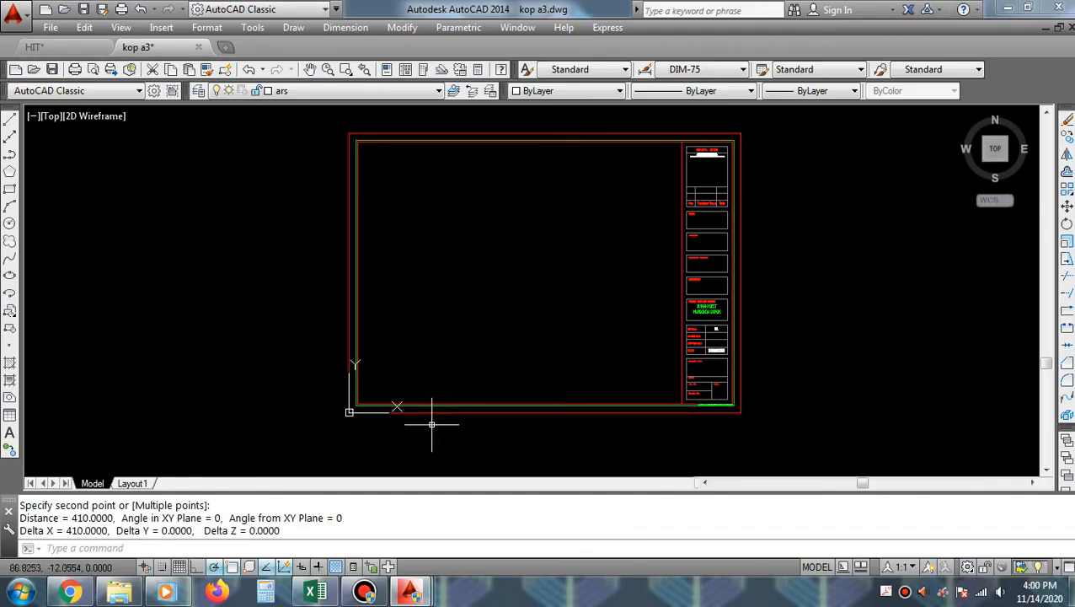
pyautogui.write('DI')
pyautogui.press('Return')
pyautogui.click(740, 412)
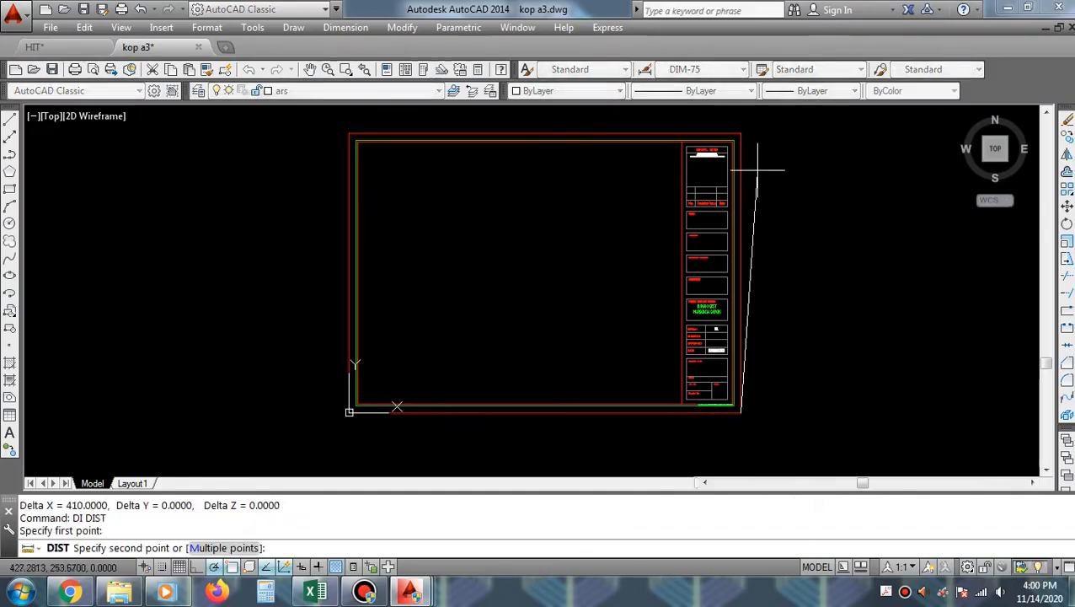
pyautogui.click(741, 132)
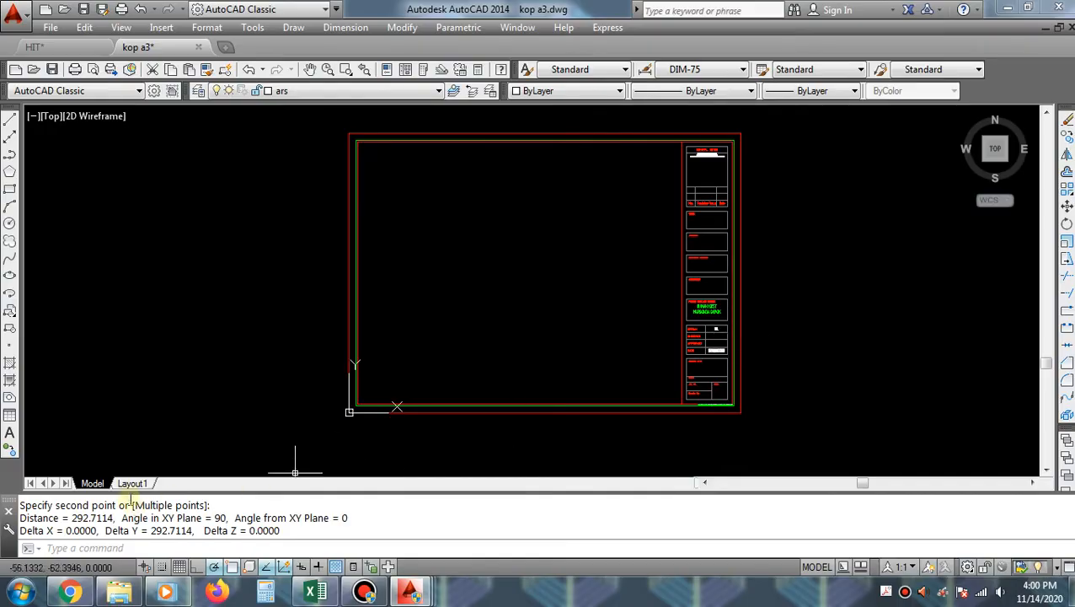
# - Return to the HIT drawing and rename its layout as A3
pyautogui.click(34, 46)
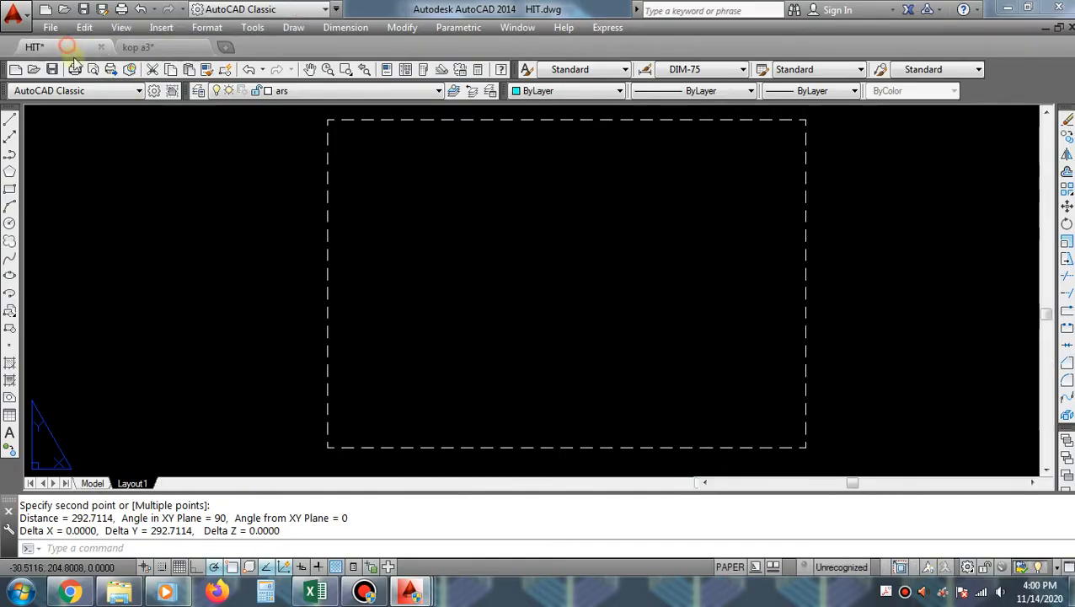
pyautogui.click(148, 481)
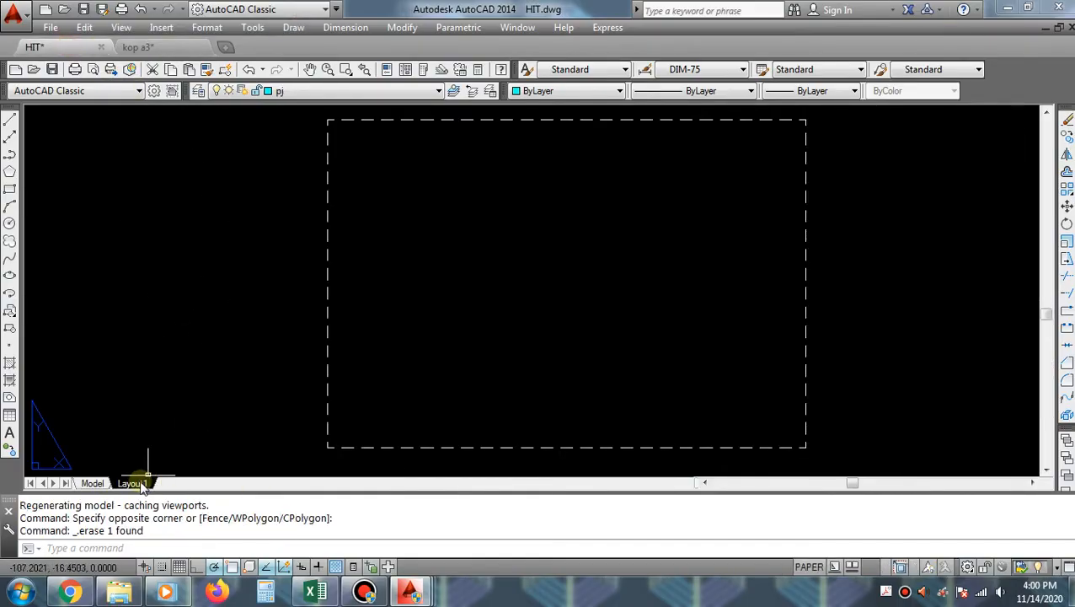
pyautogui.rightClick(142, 485)
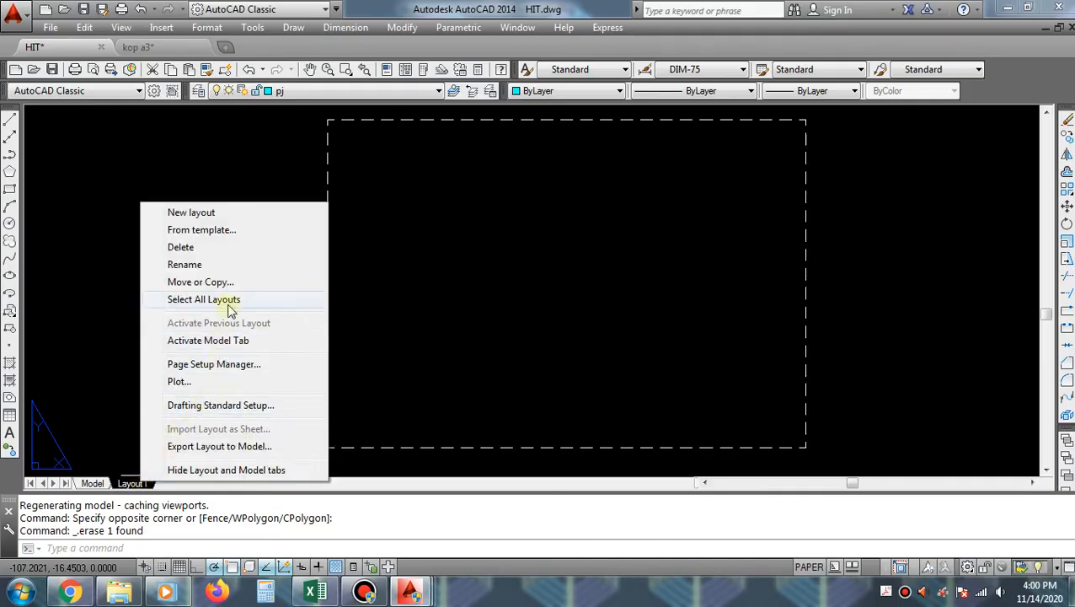
pyautogui.click(229, 264)
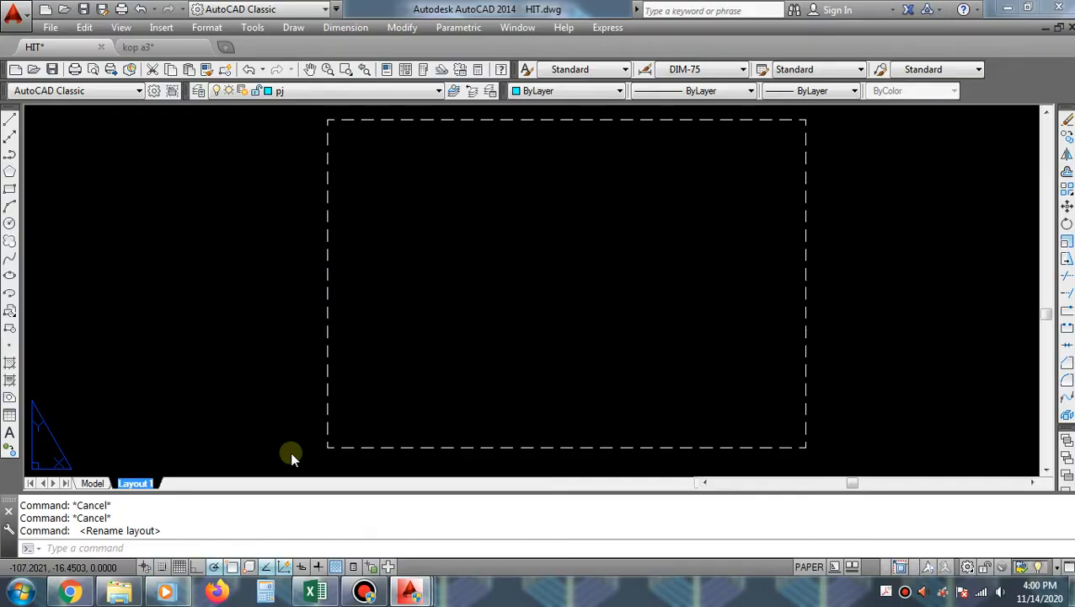
pyautogui.write('A3')
pyautogui.click(304, 445)
pyautogui.click(812, 389)
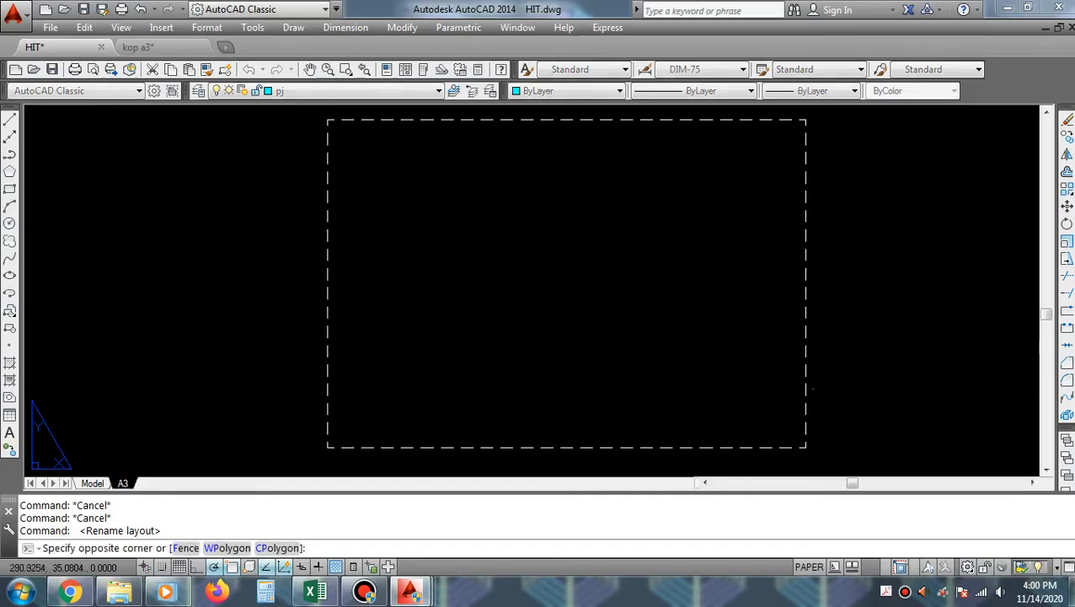
pyautogui.click(738, 355)
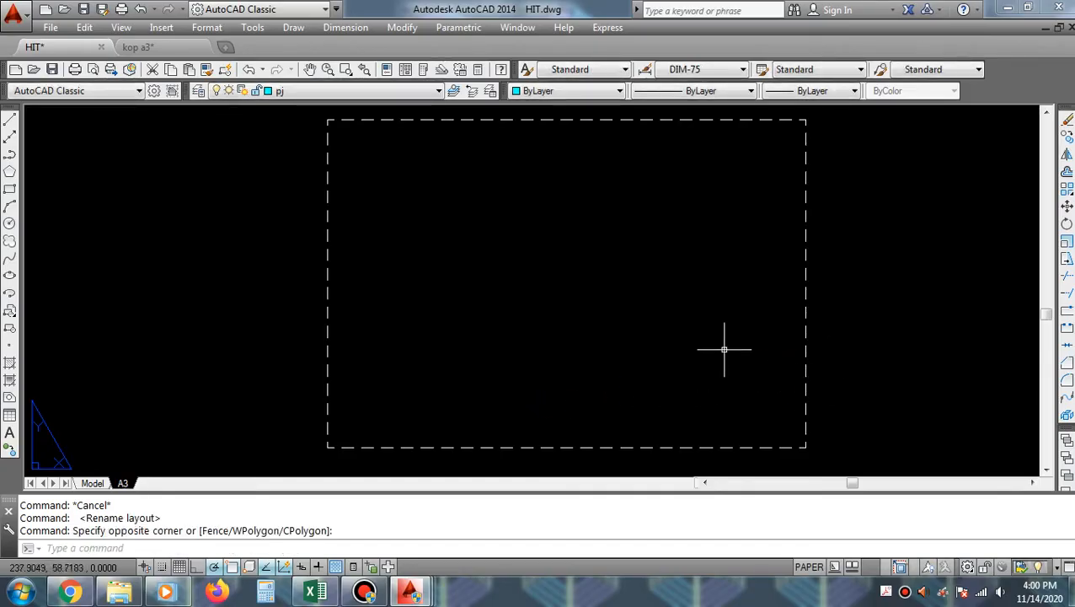
# - Insert the kop a3 drawing into the layout as an exploded block at 0,0,0 with scale 1
pyautogui.write('IN')
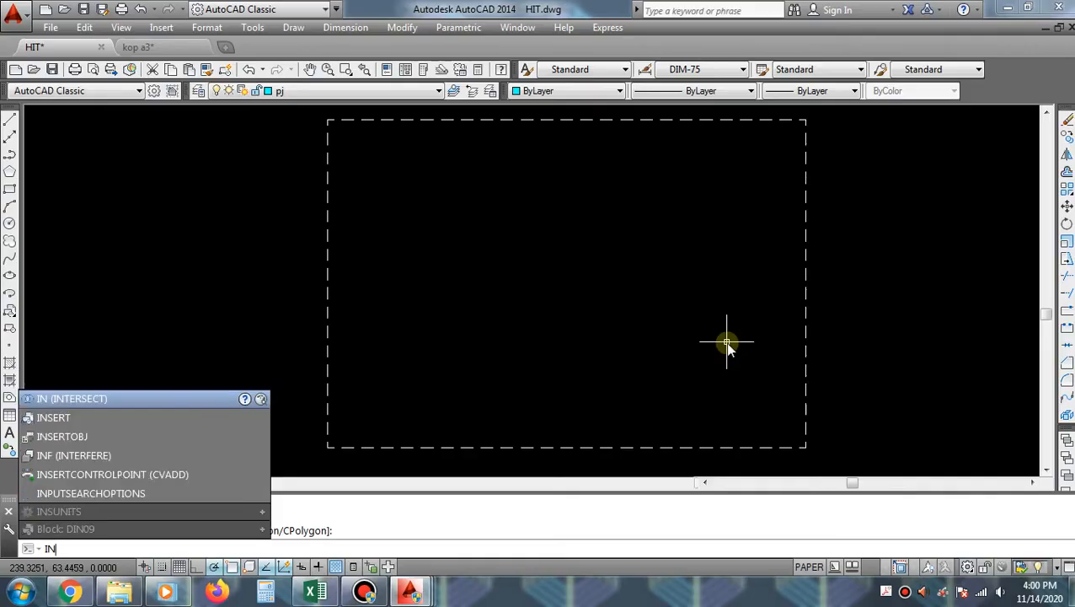
pyautogui.press('Down')
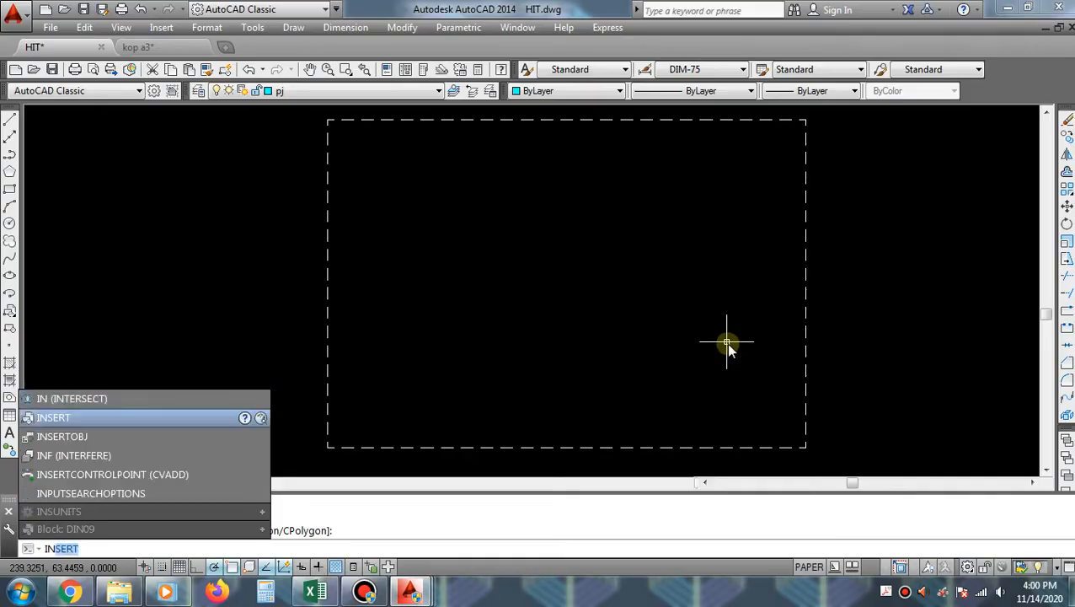
pyautogui.press('Return')
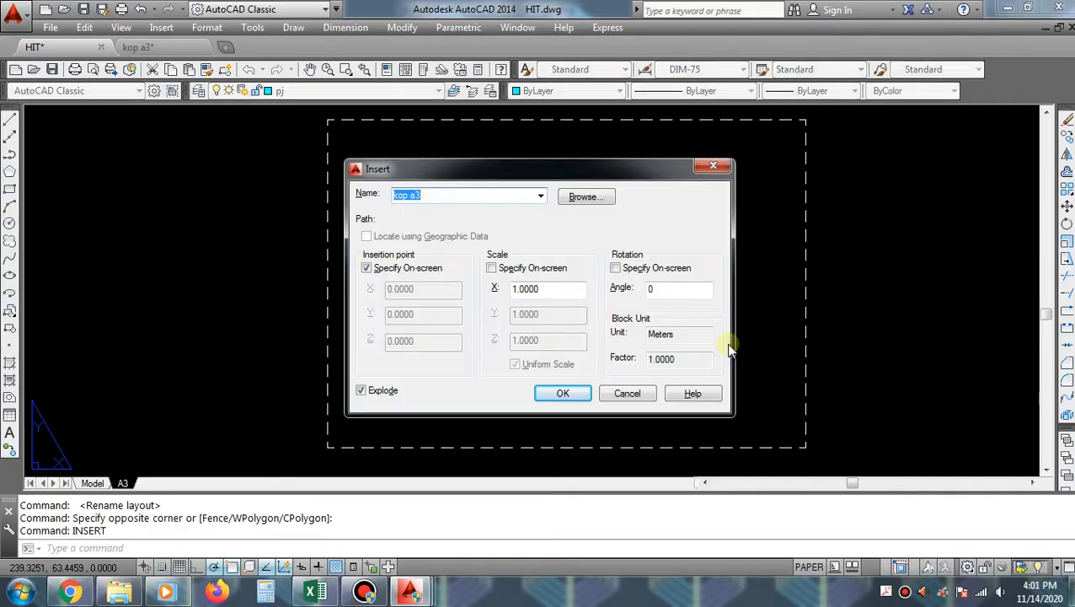
pyautogui.click(596, 198)
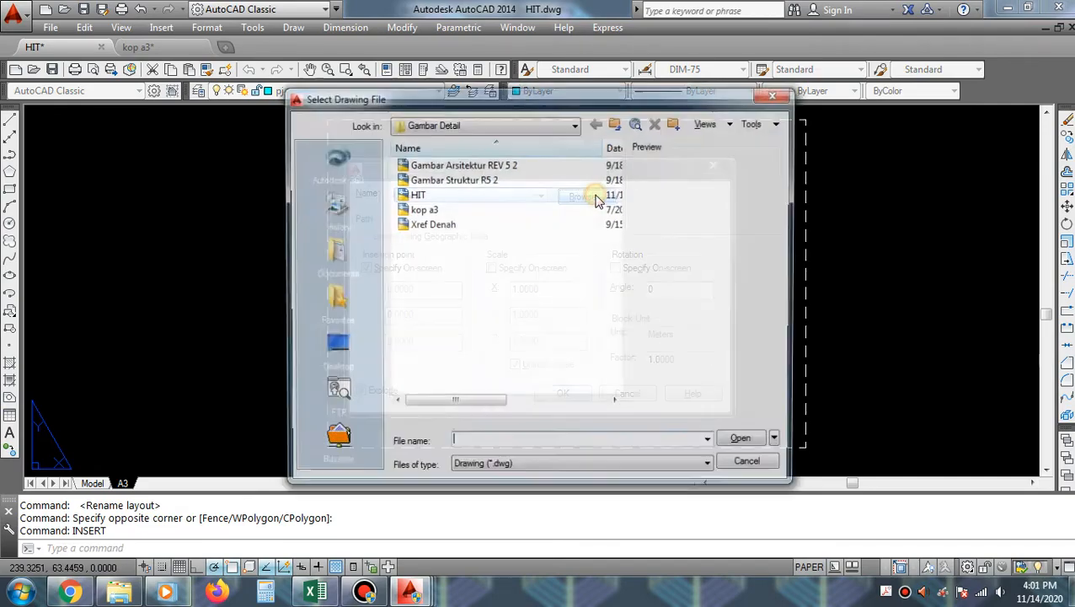
pyautogui.doubleClick(438, 209)
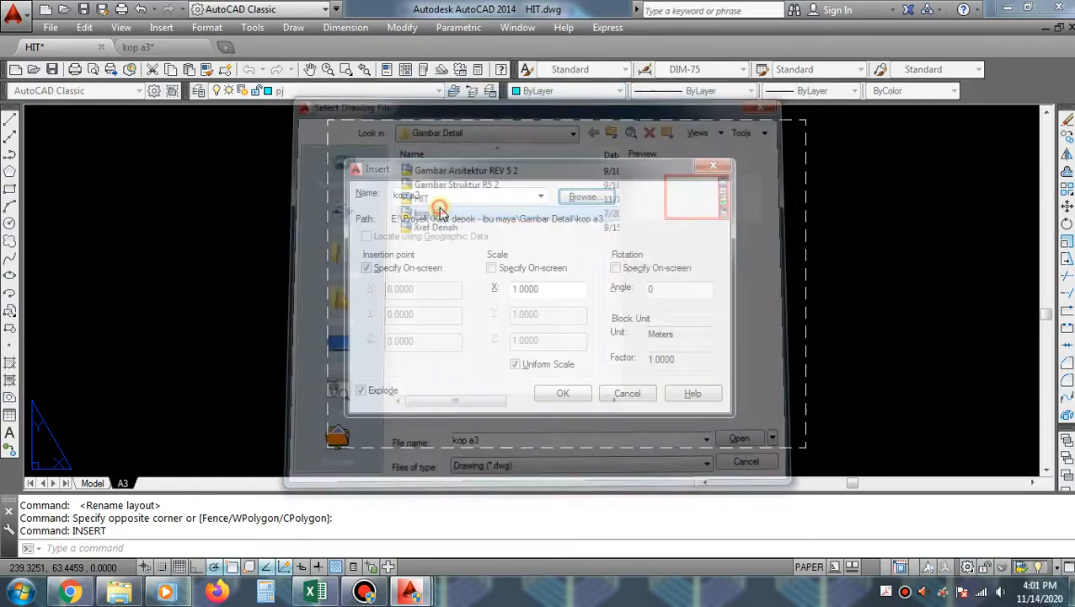
pyautogui.click(578, 394)
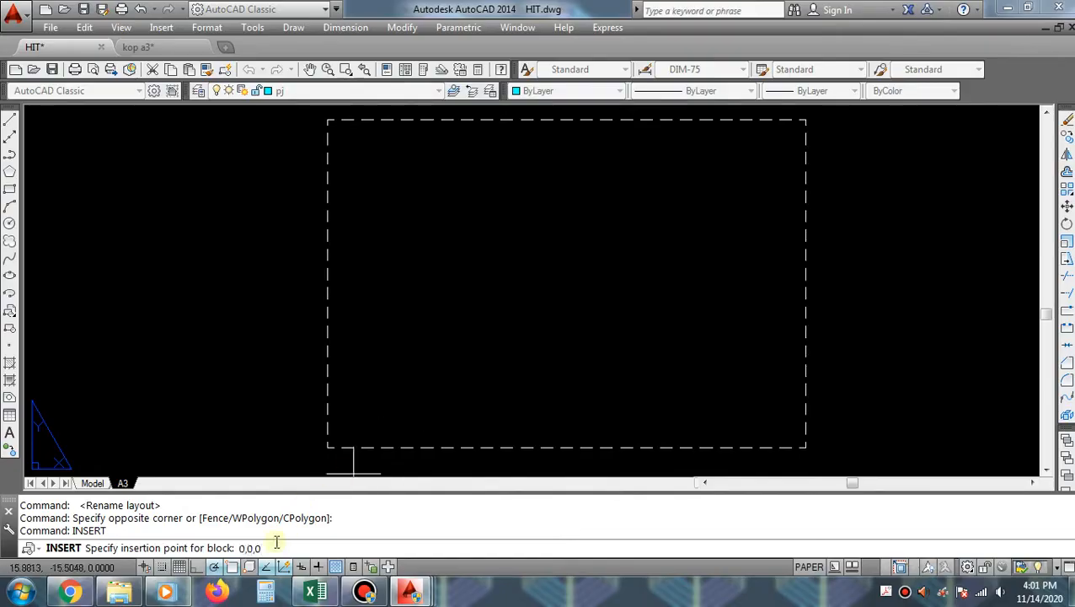
pyautogui.press('Return')
pyautogui.scroll(-4, 481, 394)
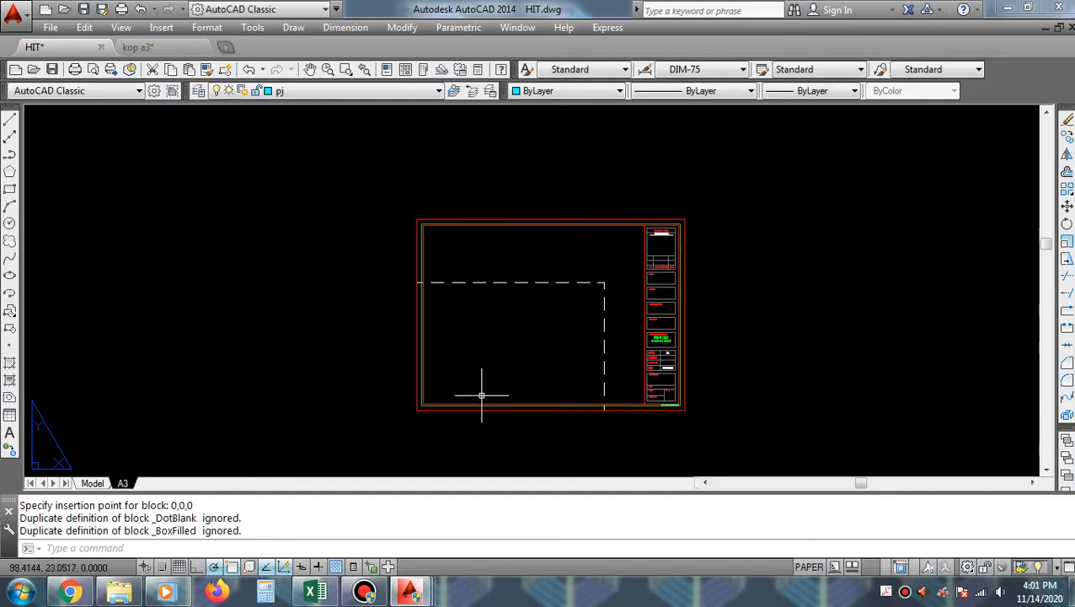
# - Create a rectangular viewport with MVIEW that fills the title block's inner drawing area up to the notes column
pyautogui.press('Escape')
pyautogui.write('z')
pyautogui.press('Return')
pyautogui.click(738, 197)
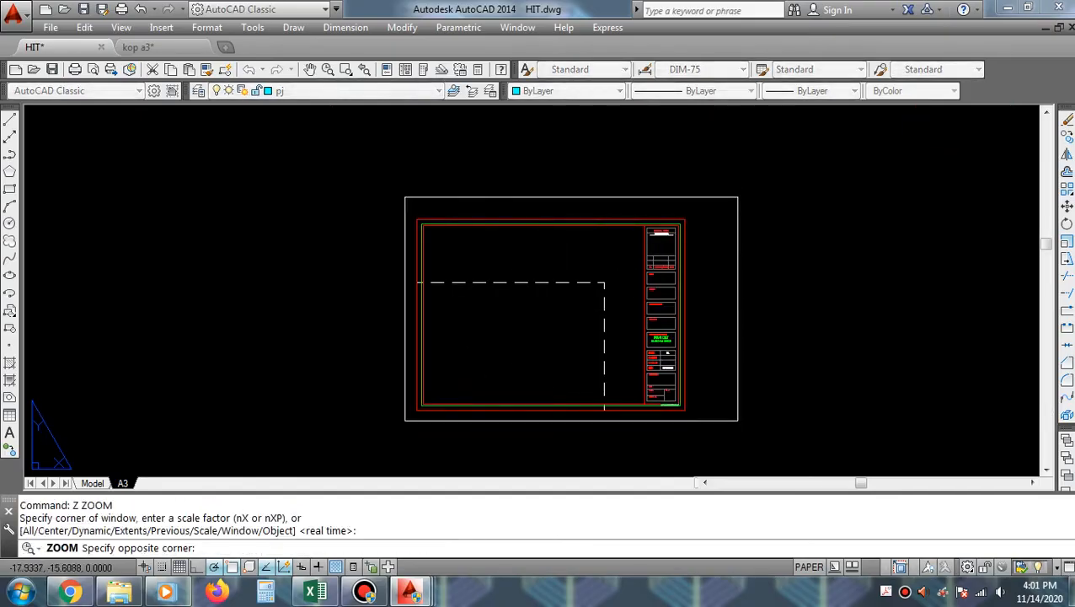
pyautogui.click(379, 430)
pyautogui.write('m')
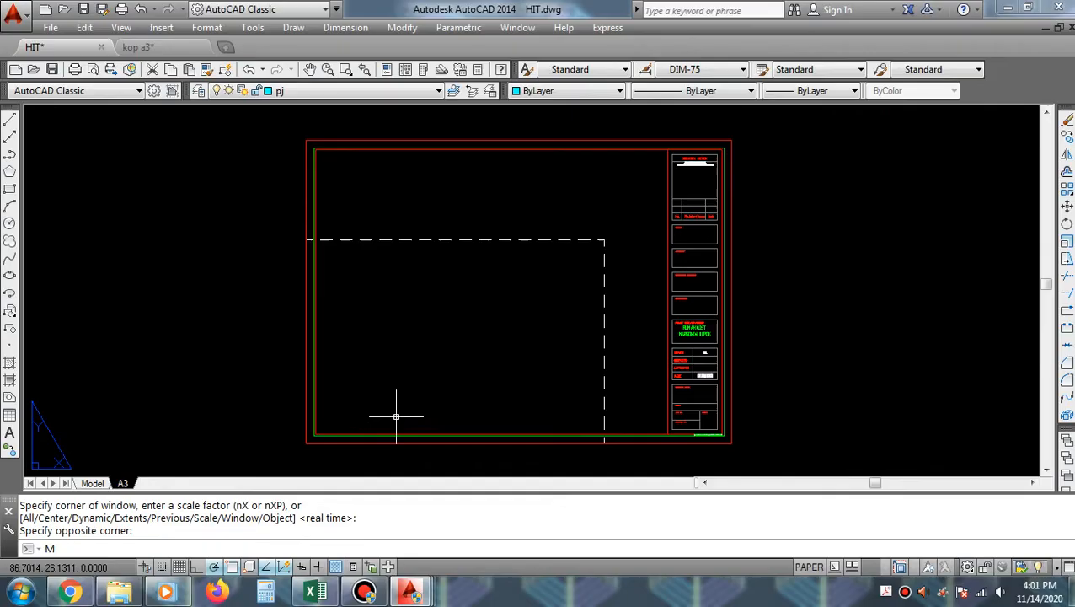
pyautogui.write('v')
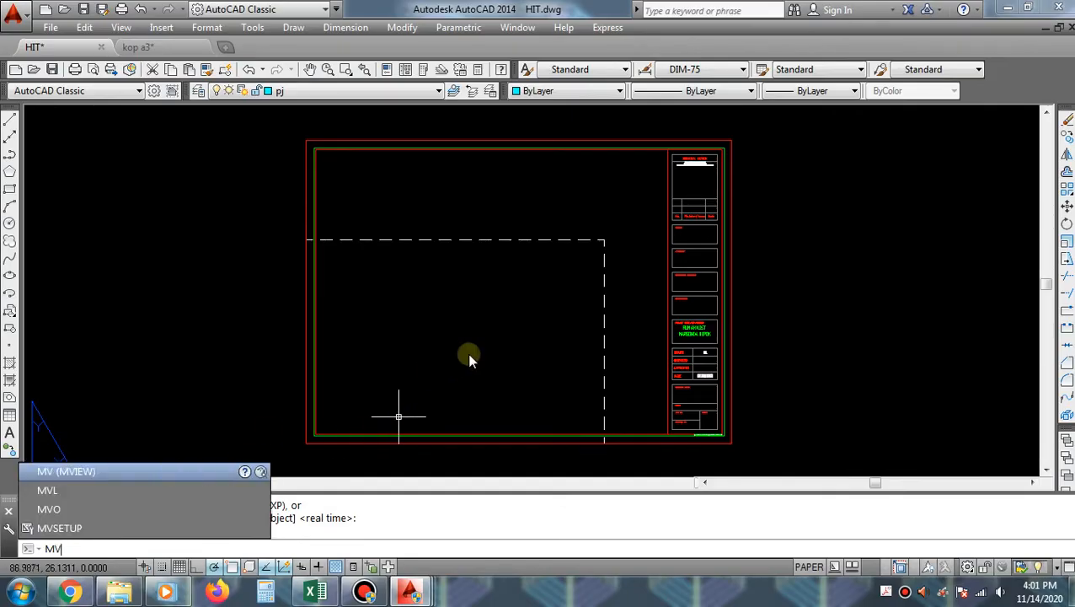
pyautogui.press('Return')
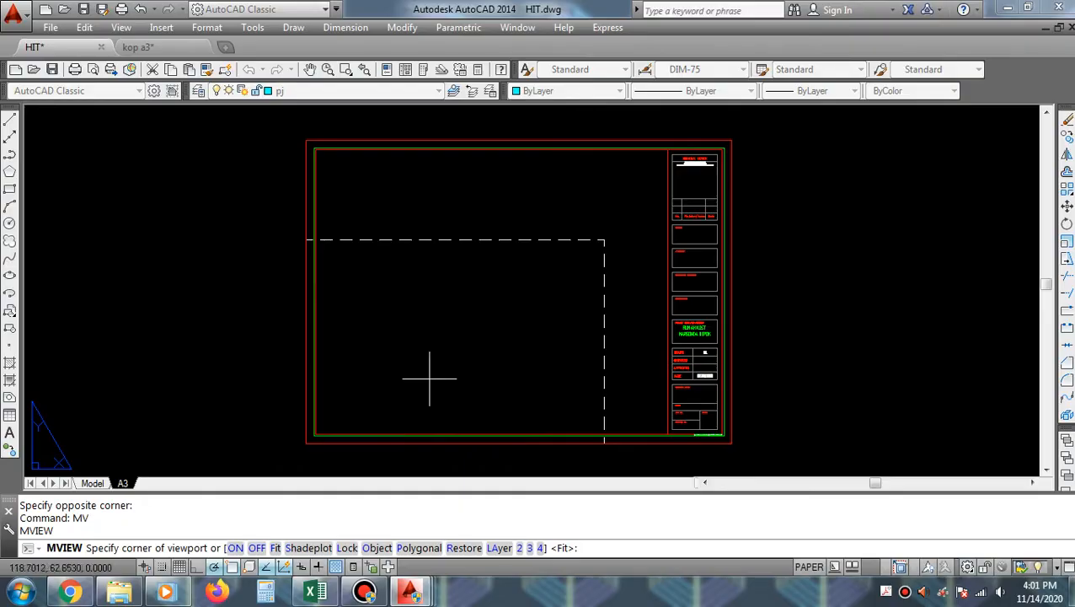
pyautogui.scroll(10, 316, 430)
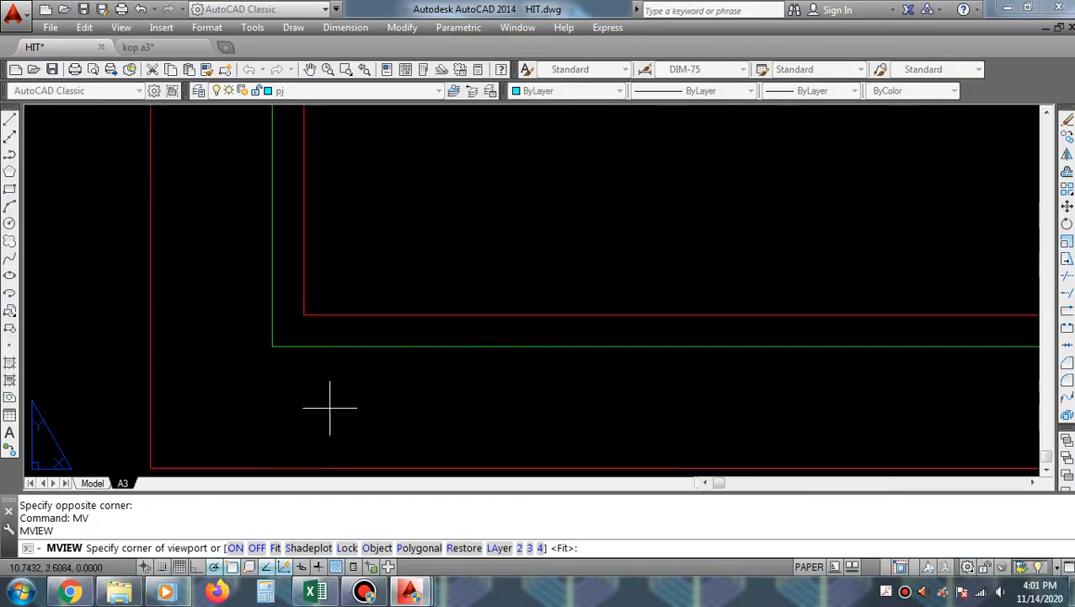
pyautogui.click(303, 315)
pyautogui.scroll(-6, 278, 388)
pyautogui.scroll(4, 507, 219)
pyautogui.scroll(5, 507, 218)
pyautogui.click(559, 270)
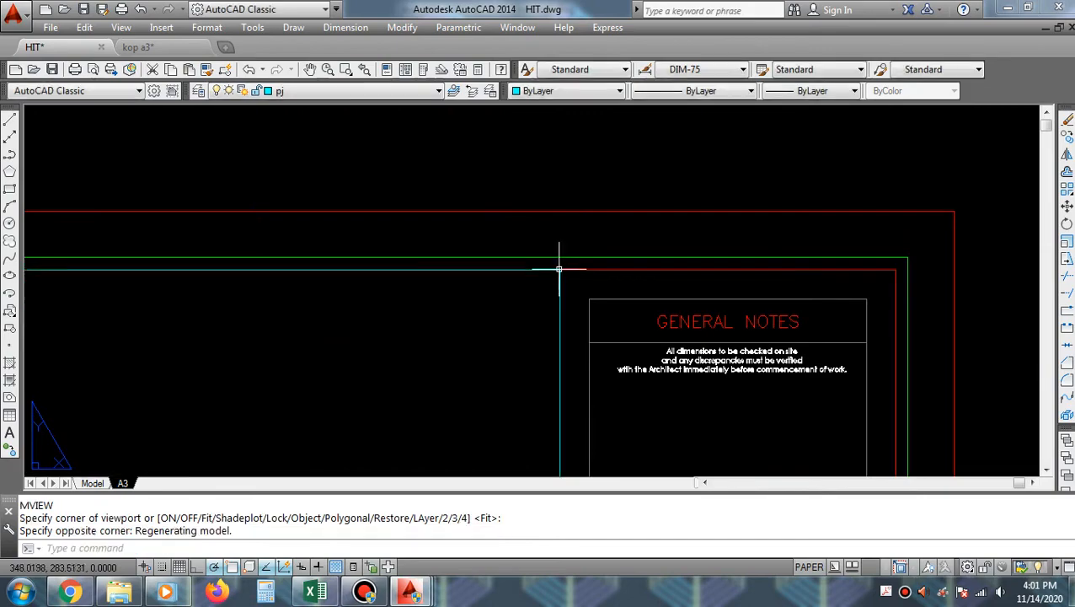
# - Activate the new viewport, shift the floor plans upward inside it, and return to paper space
pyautogui.scroll(-8, 825, 147)
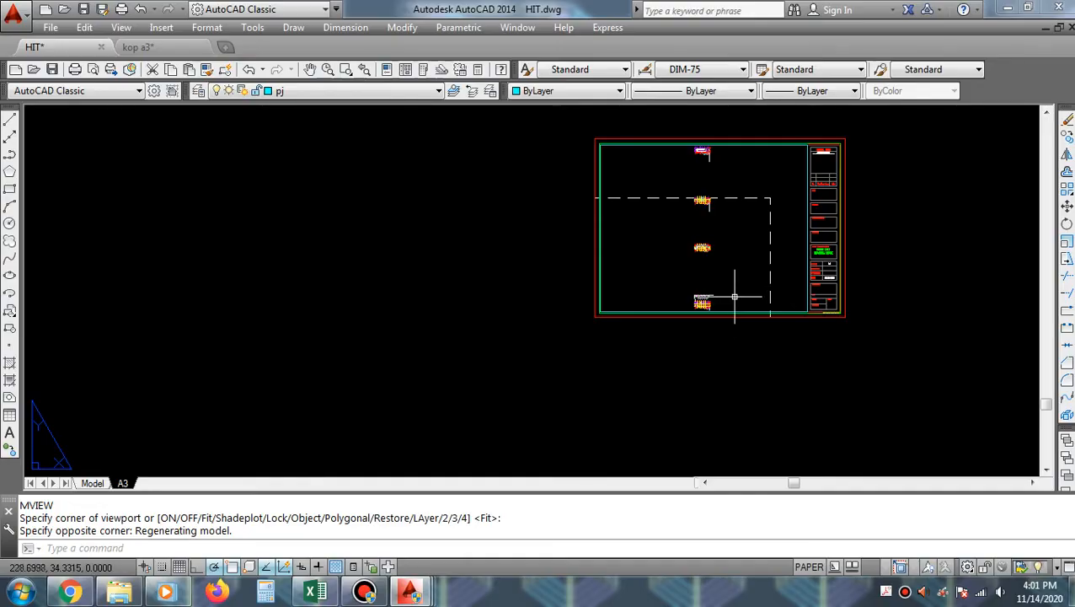
pyautogui.scroll(4, 735, 296)
pyautogui.scroll(-5, 720, 304)
pyautogui.scroll(4, 696, 336)
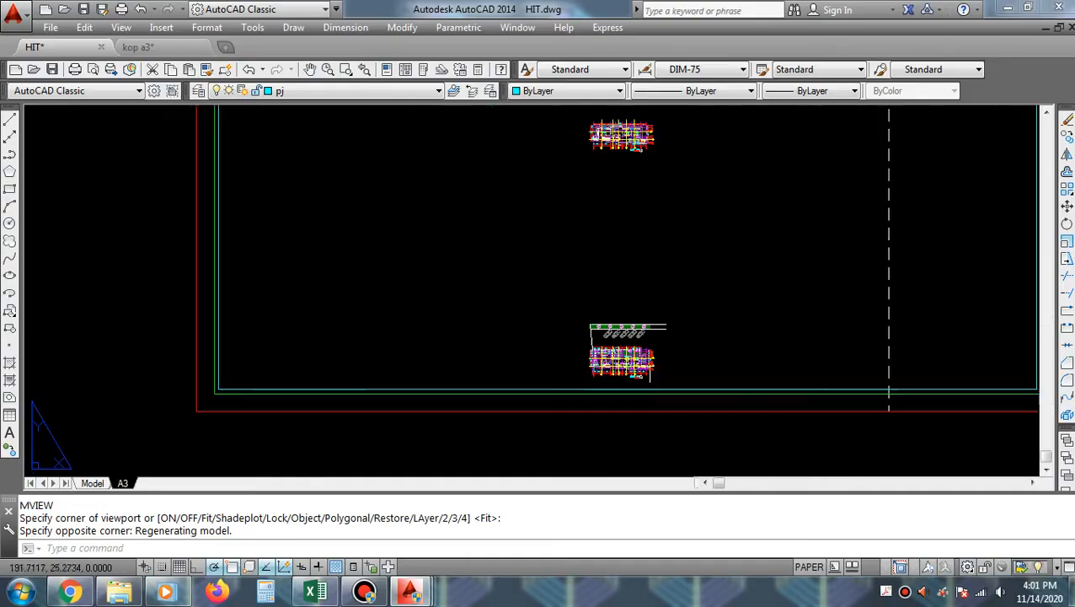
pyautogui.doubleClick(695, 356)
pyautogui.moveTo(686, 359); pyautogui.dragTo(693, 245, button='middle')
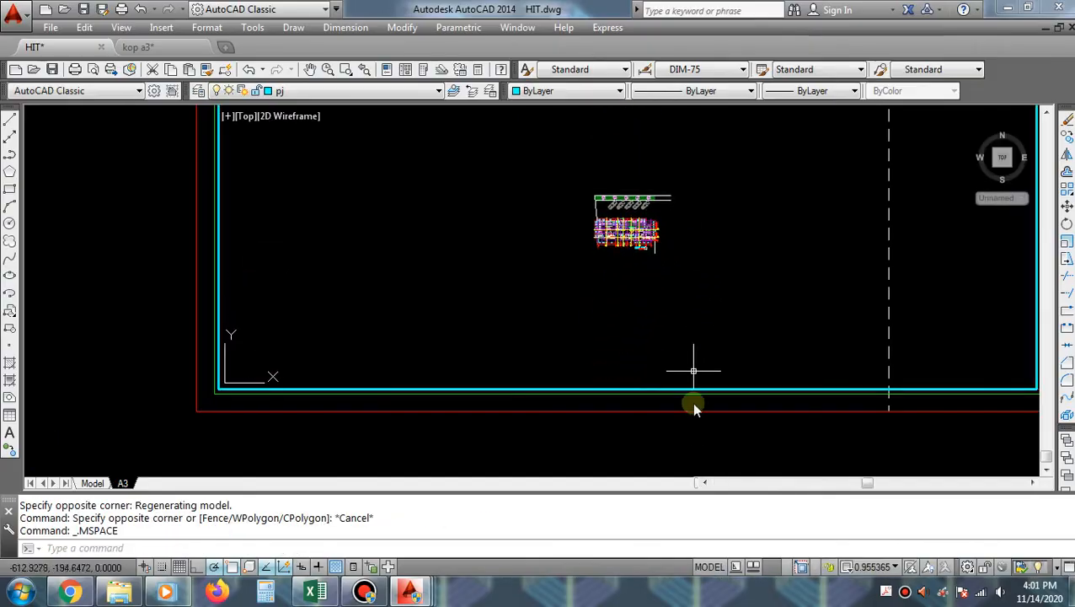
pyautogui.doubleClick(694, 439)
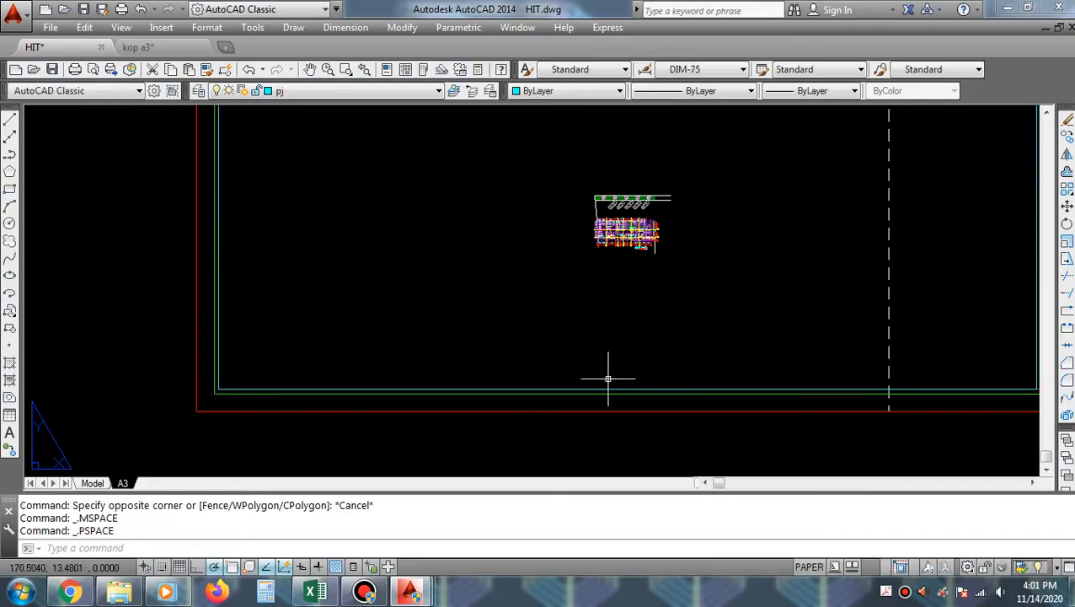
# - Zoom the viewport's model view to a window around the lowest floor plan with its parking area, and return to paper space
pyautogui.scroll(-5, 607, 374)
pyautogui.write('z')
pyautogui.press('Return')
pyautogui.click(774, 197)
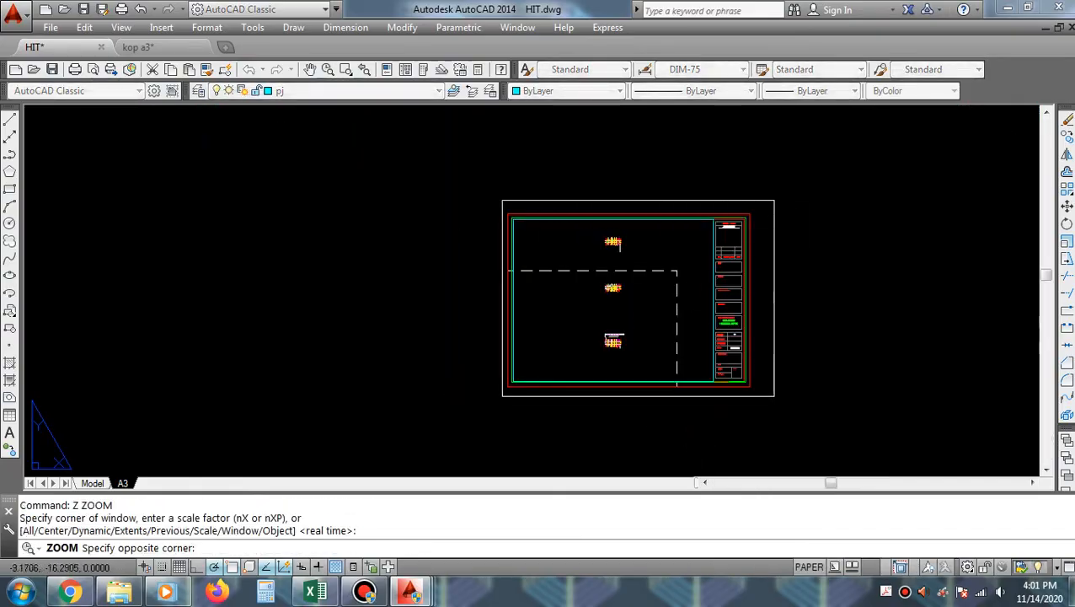
pyautogui.click(495, 408)
pyautogui.doubleClick(509, 410)
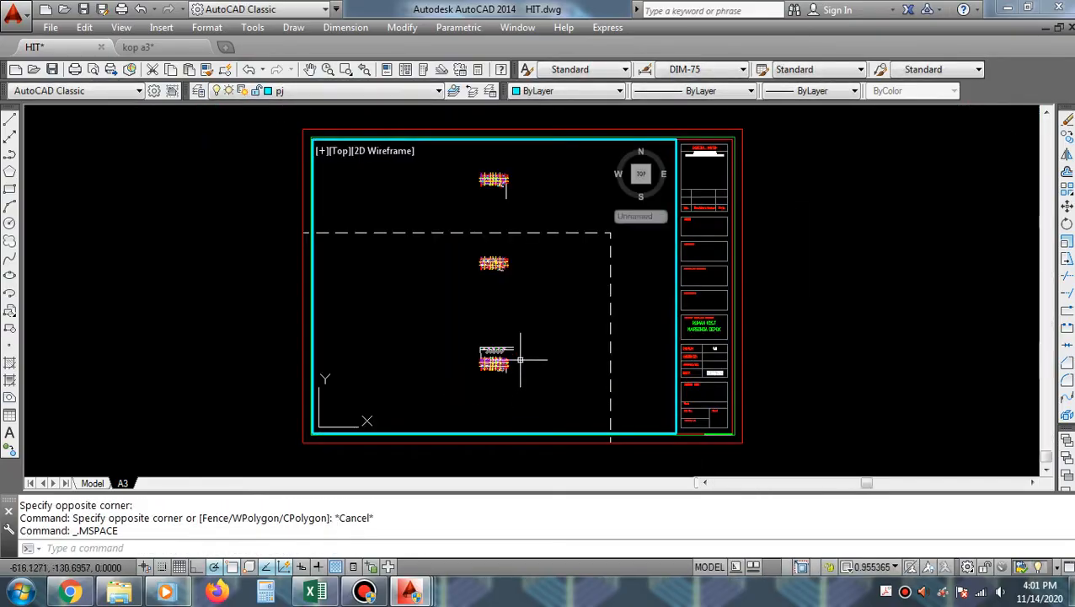
pyautogui.write('z')
pyautogui.press('Return')
pyautogui.click(524, 340)
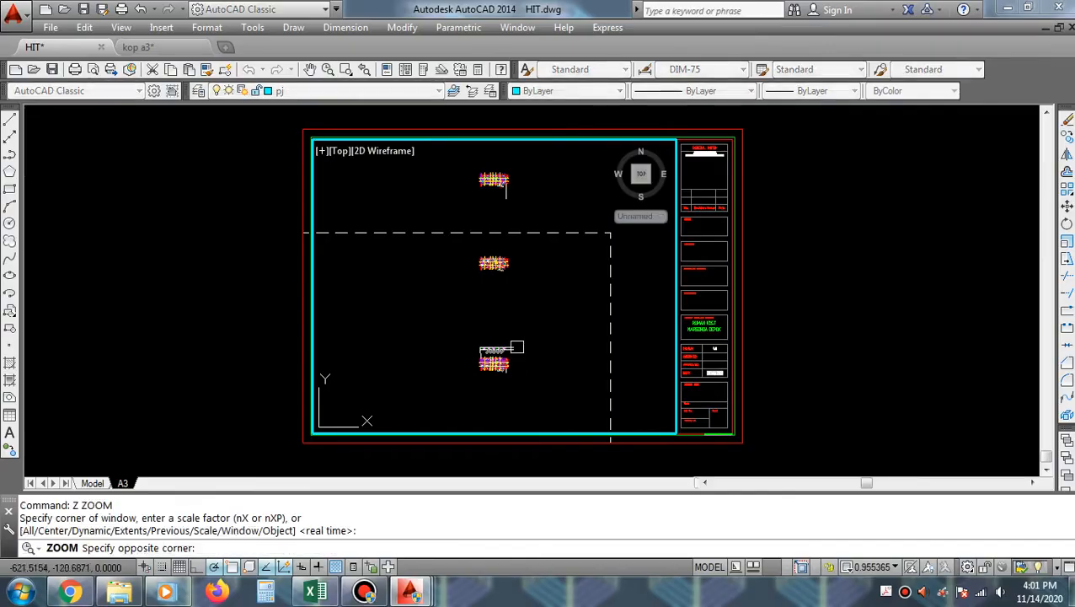
pyautogui.click(468, 379)
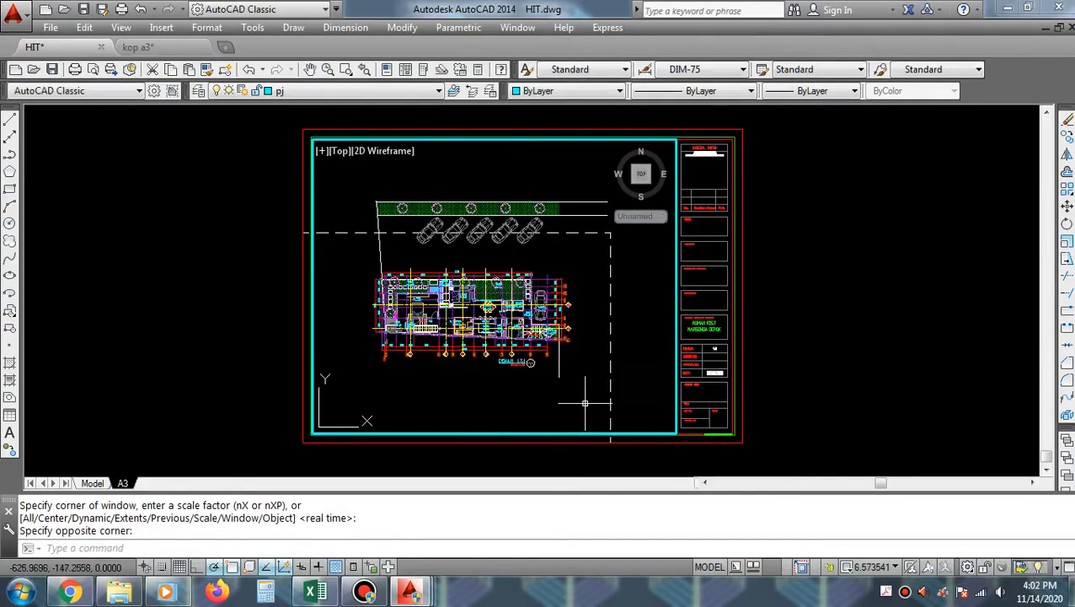
pyautogui.doubleClick(581, 452)
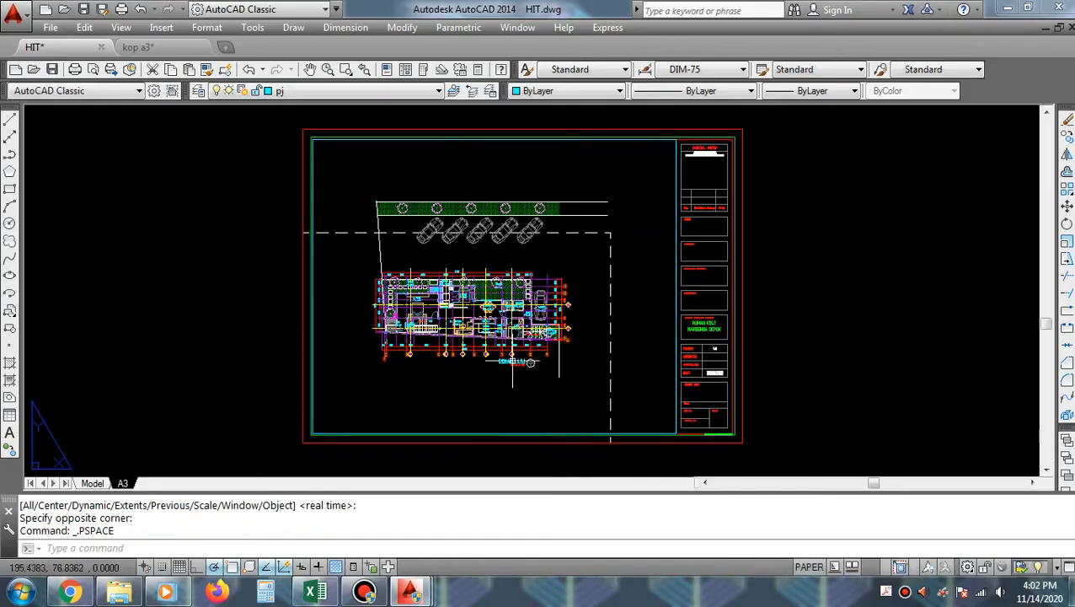
# - Activate the viewport and scale its model view to 1000/100XP with Zoom
pyautogui.scroll(-4, 510, 361)
pyautogui.scroll(4, 472, 346)
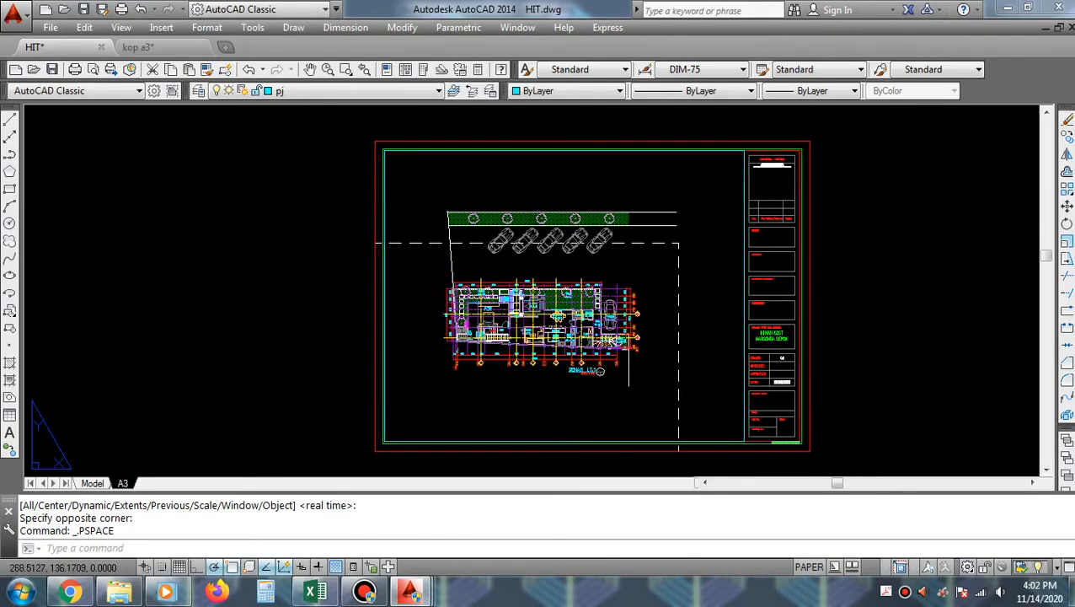
pyautogui.doubleClick(656, 320)
pyautogui.moveTo(647, 322); pyautogui.dragTo(661, 317, button='middle')
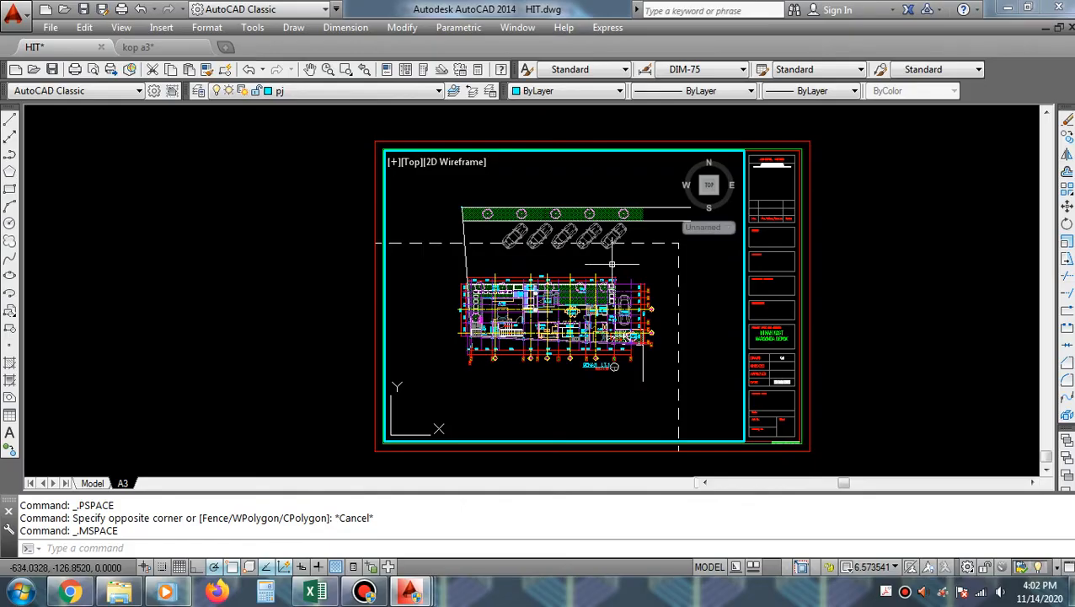
pyautogui.write('Z')
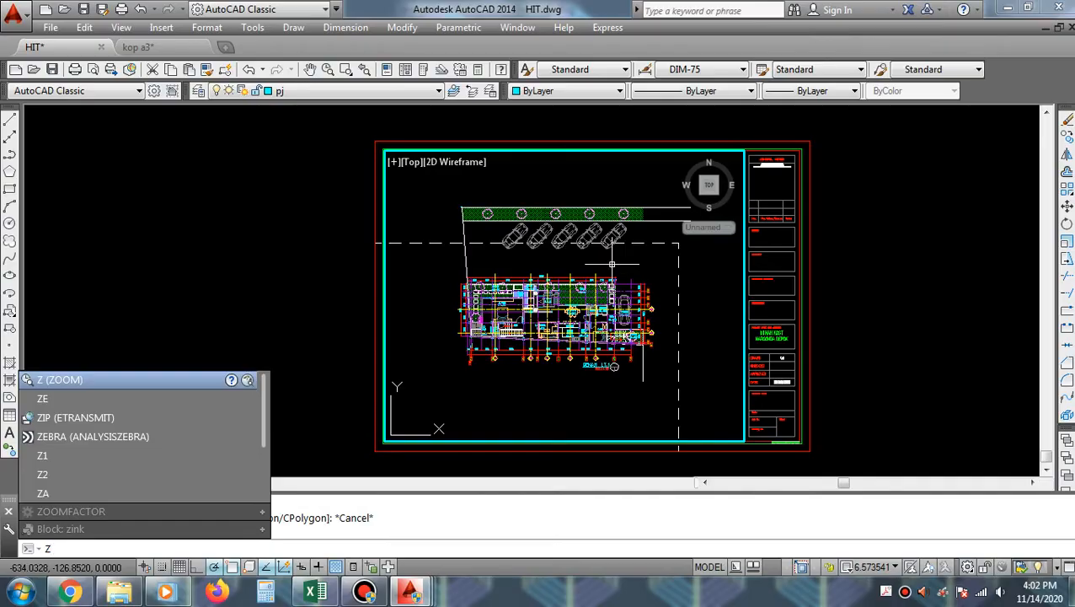
pyautogui.press('Return')
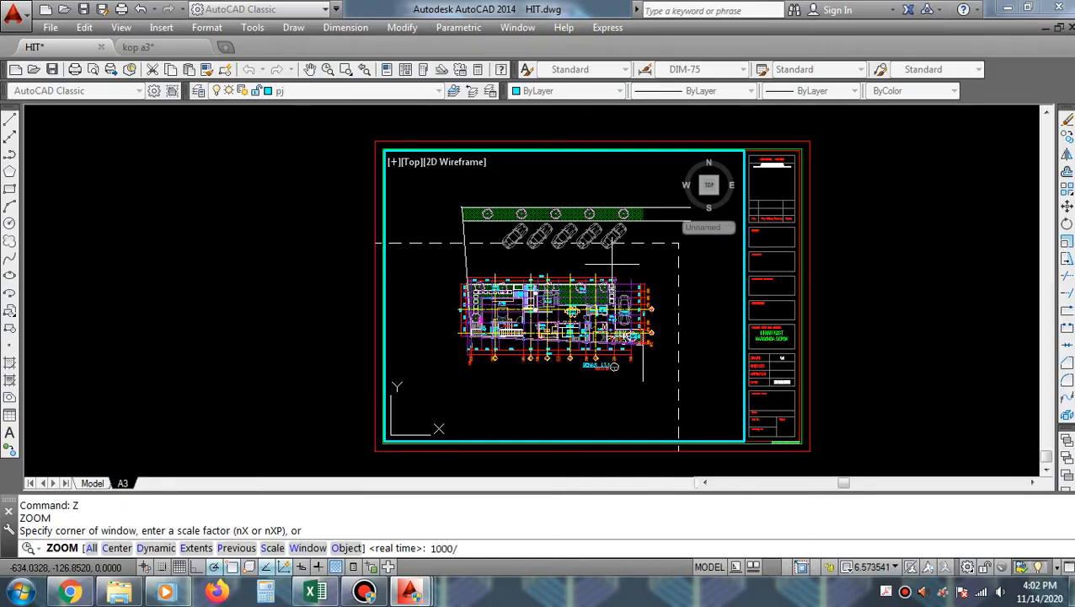
pyautogui.write('XP')
pyautogui.press('Return')
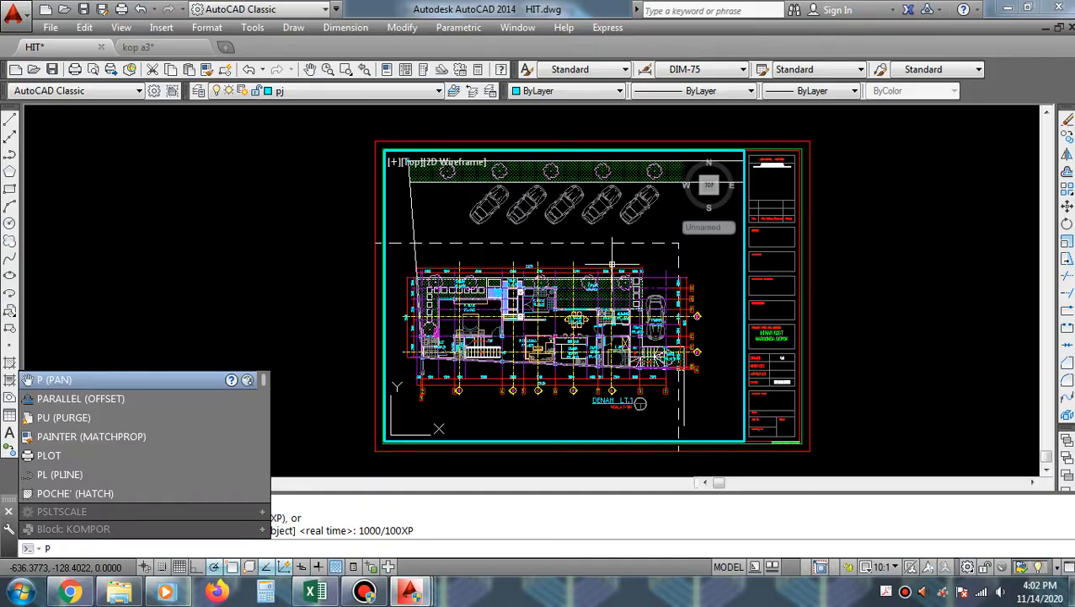
# - Pan the DENAH LT.1 plan to centre it in the viewport and exit the Pan command
pyautogui.press('Return')
pyautogui.moveTo(602, 294); pyautogui.dragTo(617, 299)
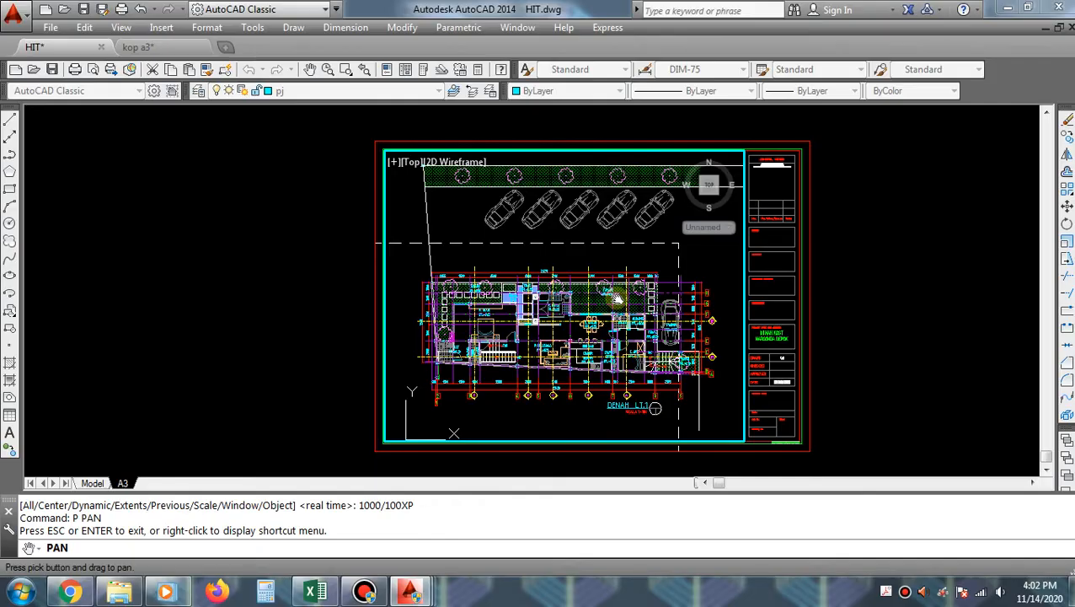
pyautogui.rightClick(546, 254)
pyautogui.click(564, 259)
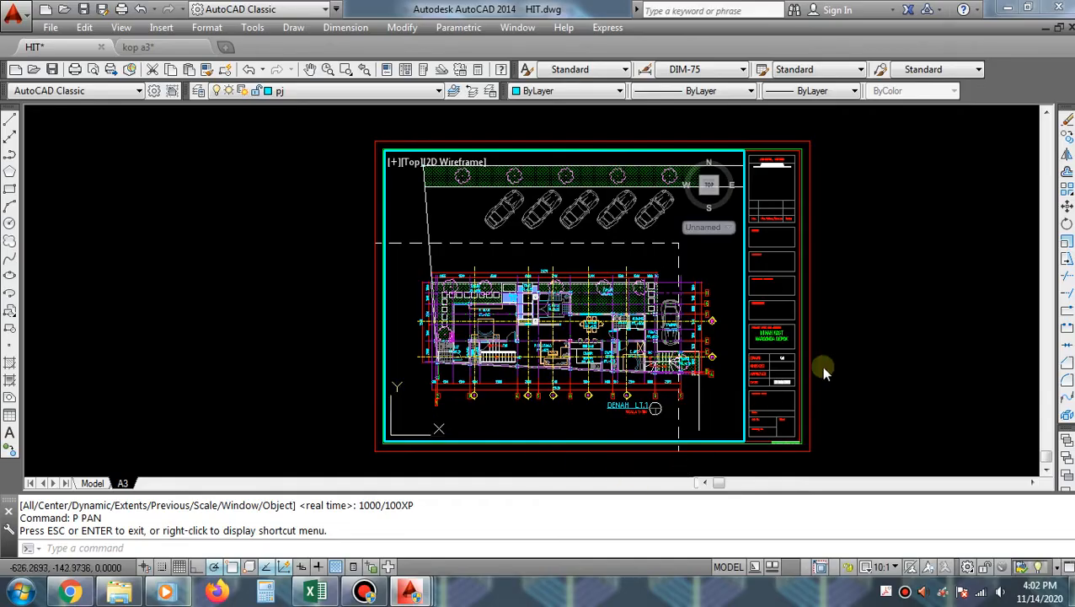
# - Return to paper space and lock the view of the A3 layout's viewport with MVIEW Lock set to ON
pyautogui.doubleClick(901, 333)
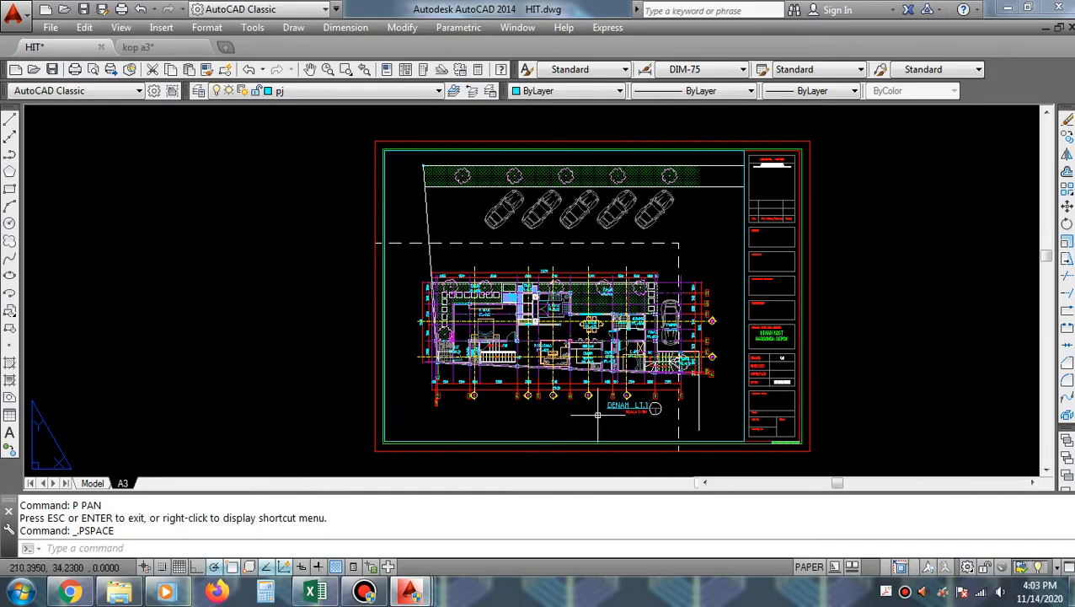
pyautogui.write('MV')
pyautogui.press('Return')
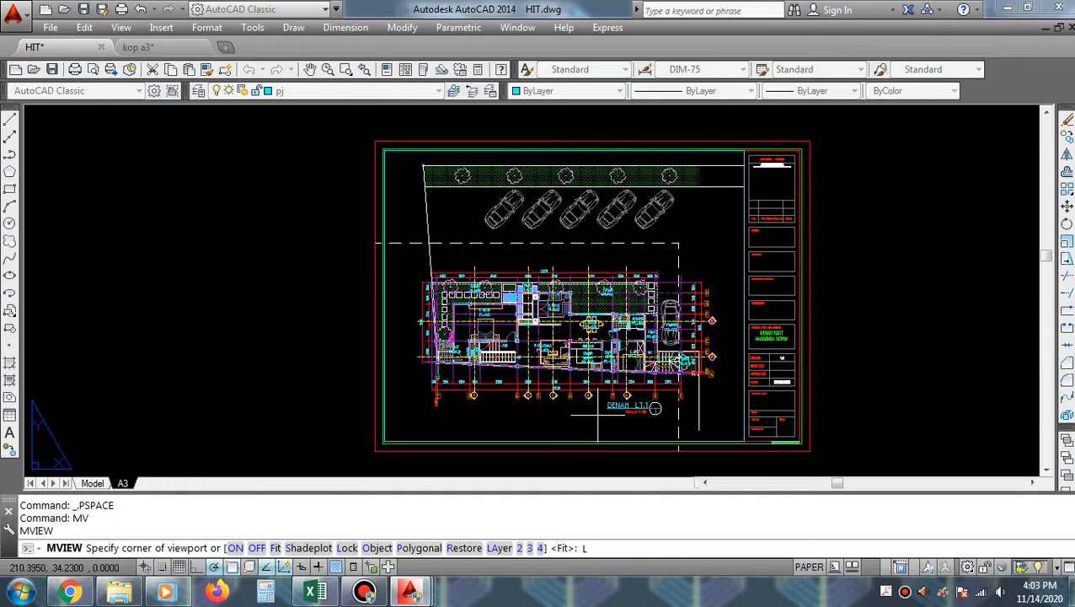
pyautogui.write('L')
pyautogui.press('Return')
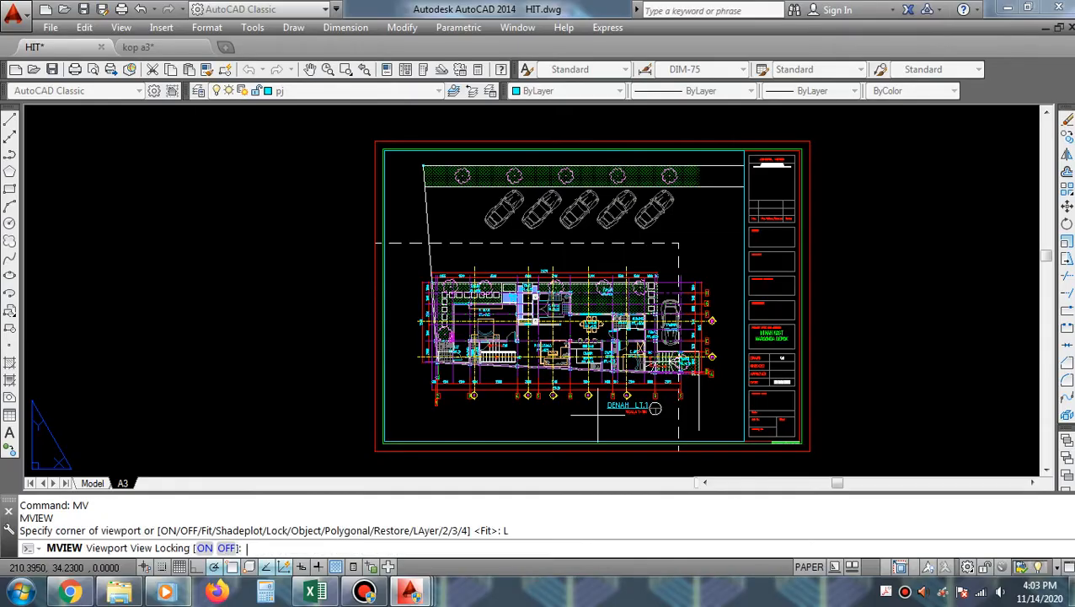
pyautogui.write('ON')
pyautogui.press('Return')
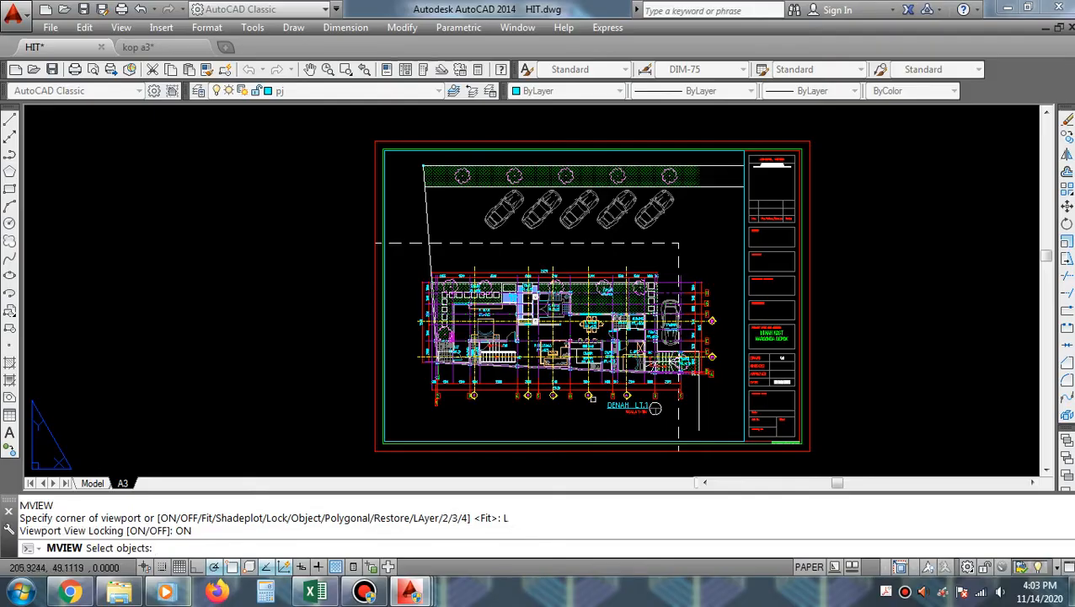
pyautogui.click(622, 458)
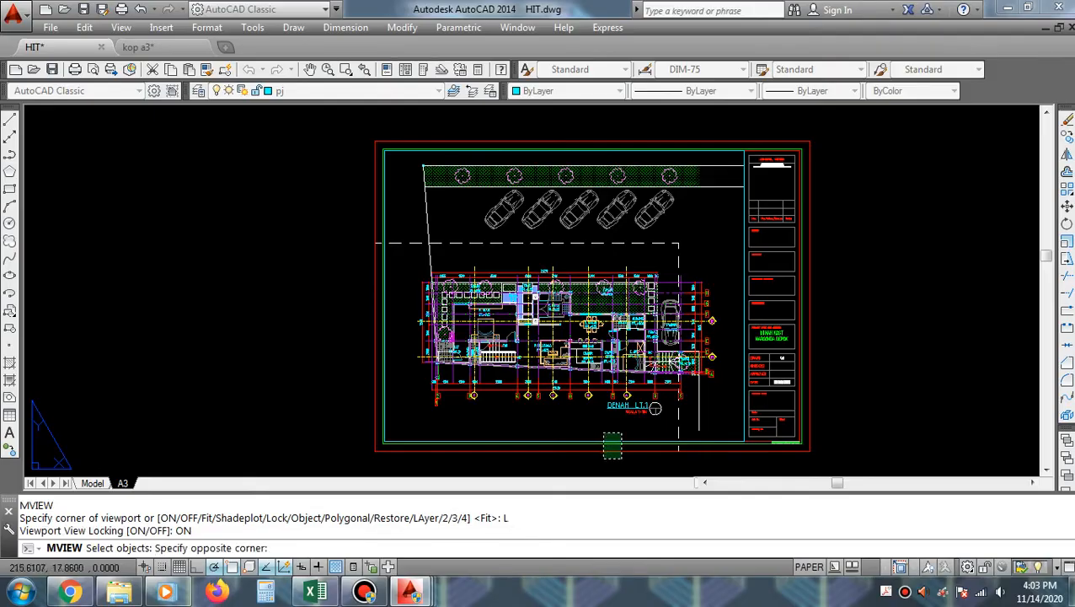
pyautogui.click(604, 434)
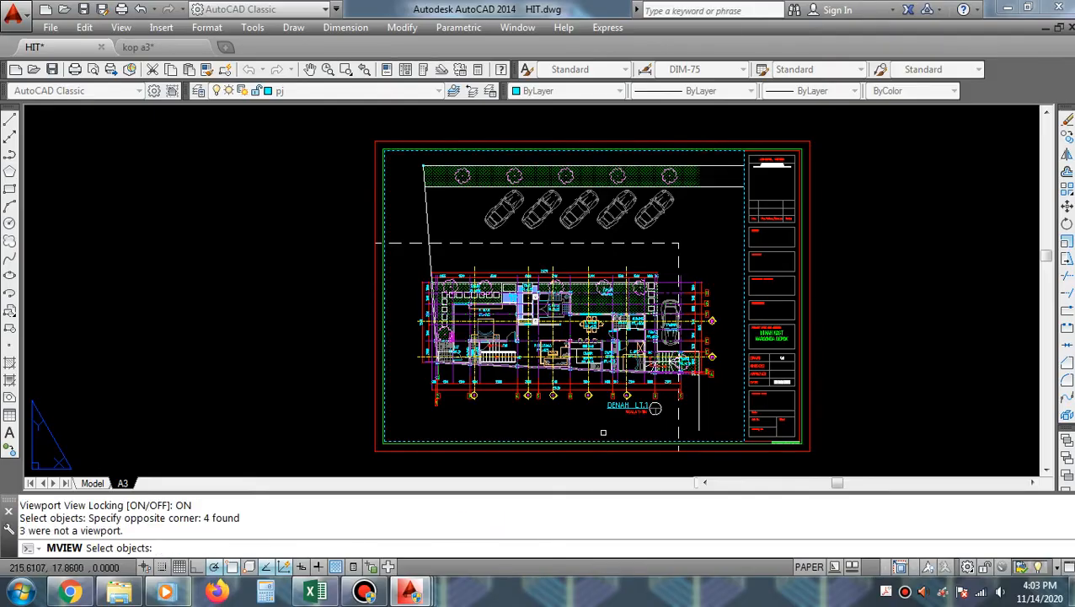
pyautogui.press('Return')
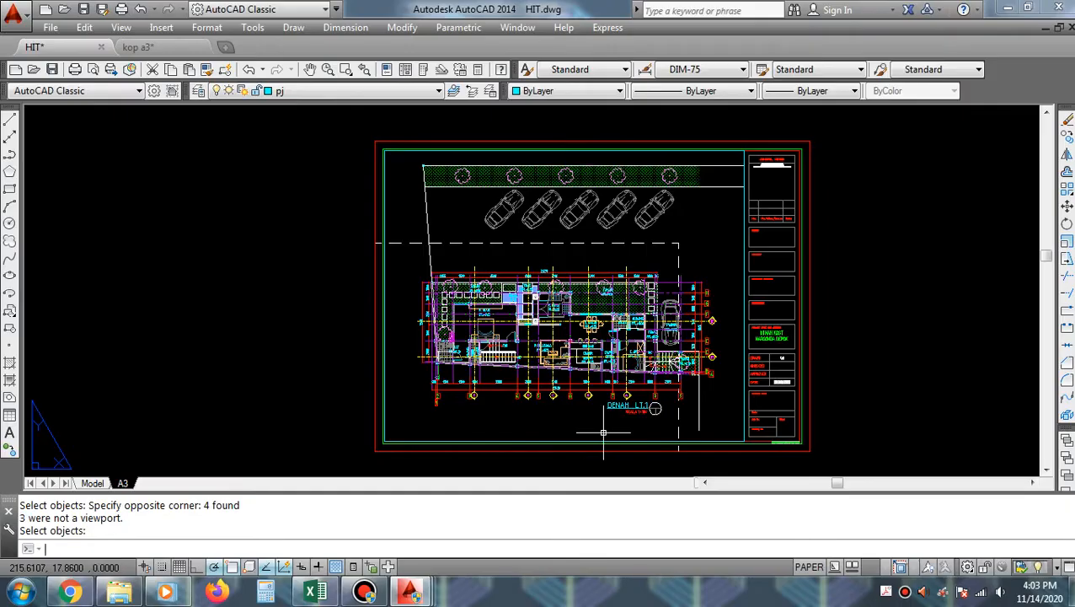
# - Test the viewport's view lock by panning and zooming with the viewport active, and return to paper space
pyautogui.doubleClick(576, 415)
pyautogui.moveTo(578, 411); pyautogui.dragTo(590, 342, button='middle')
pyautogui.doubleClick(663, 424)
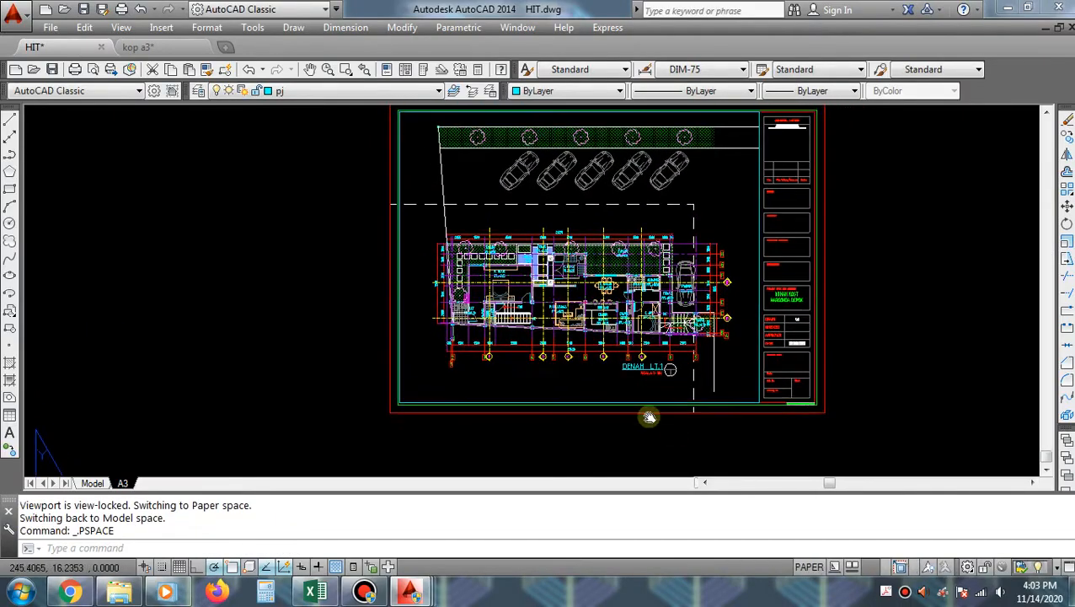
pyautogui.doubleClick(596, 391)
pyautogui.scroll(6, 600, 370)
pyautogui.click(583, 342)
pyautogui.click(564, 310)
pyautogui.scroll(-4, 571, 305)
pyautogui.scroll(-2, 604, 322)
pyautogui.doubleClick(661, 436)
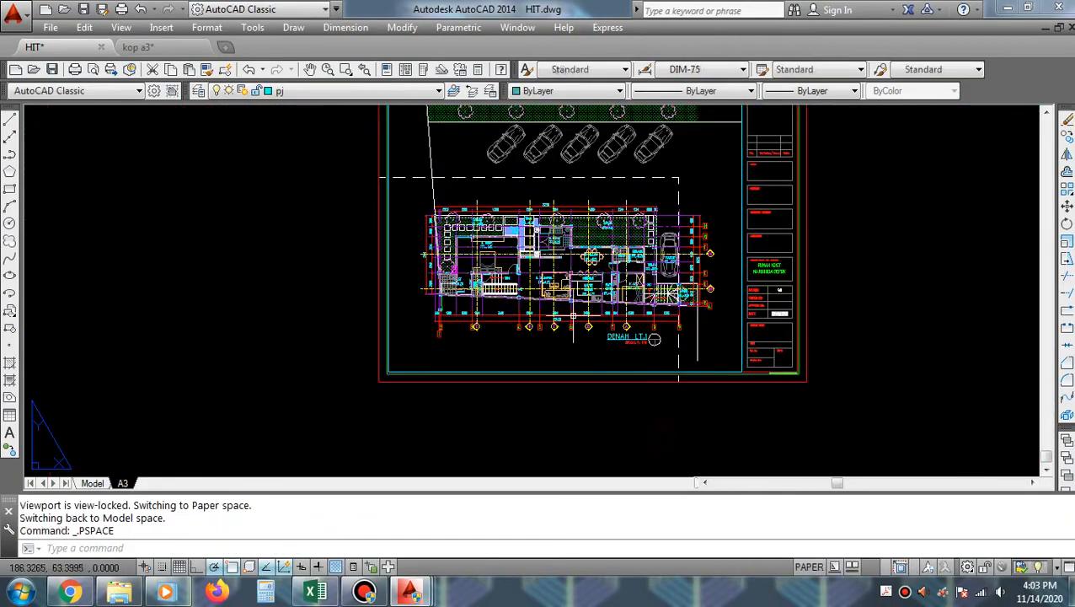
pyautogui.scroll(7, 579, 319)
pyautogui.click(613, 295)
pyautogui.click(603, 343)
pyautogui.scroll(-7, 617, 320)
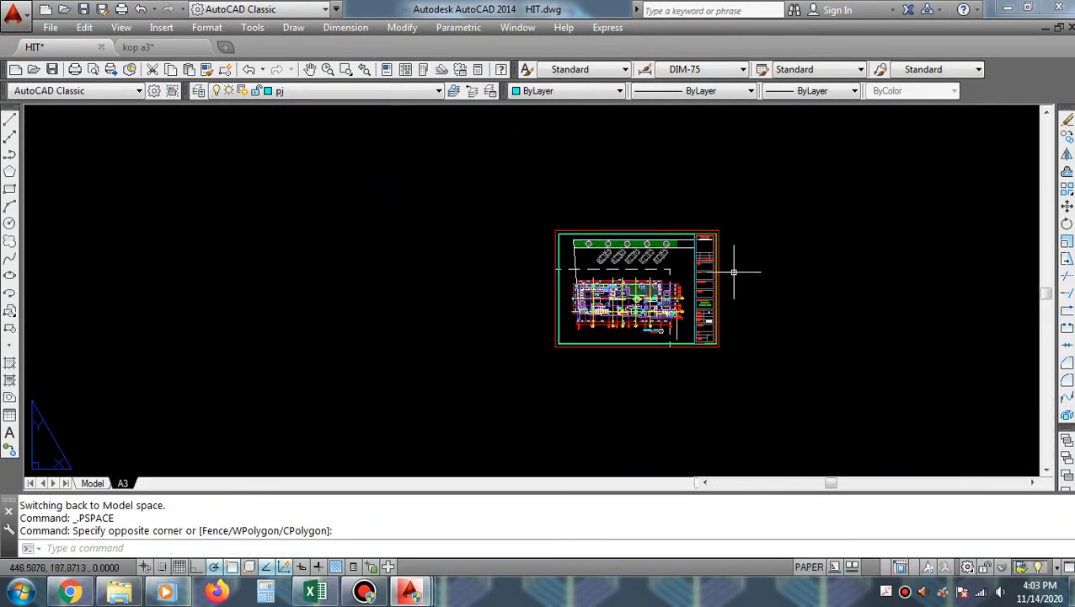
# - Frame the whole sheet in the drawing area and rename the A3 layout as LT.1
pyautogui.write('z')
pyautogui.press('Return')
pyautogui.click(737, 222)
pyautogui.click(558, 349)
pyautogui.write('z')
pyautogui.press('Return')
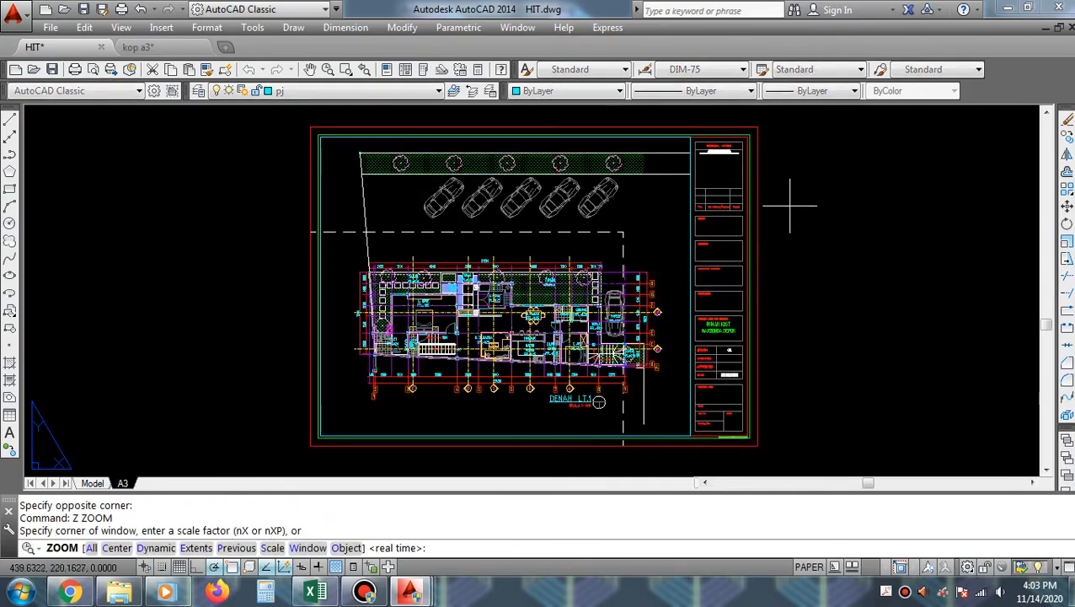
pyautogui.click(764, 120)
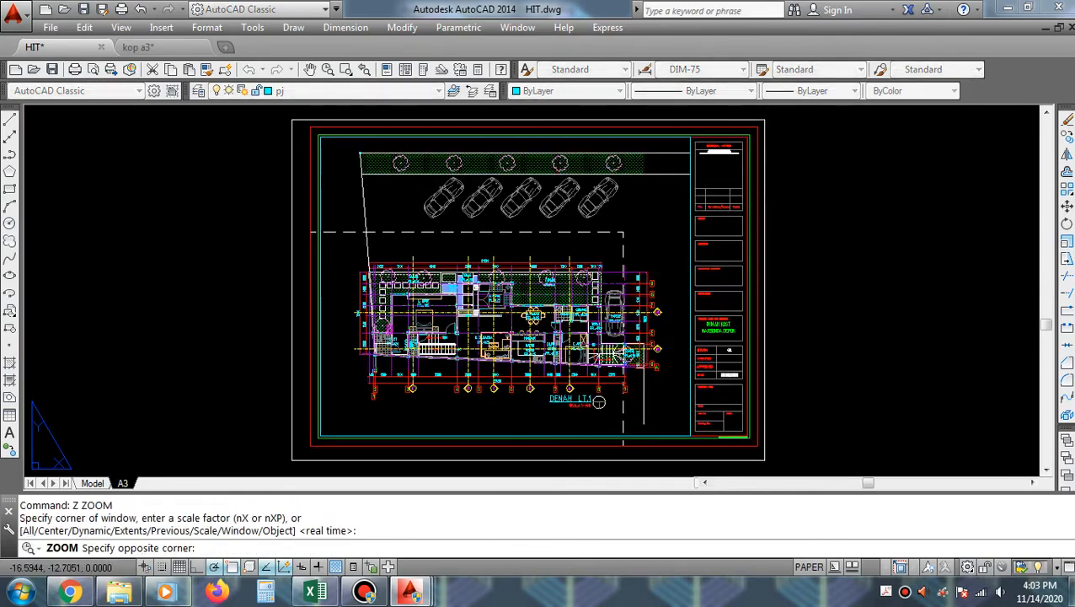
pyautogui.click(295, 459)
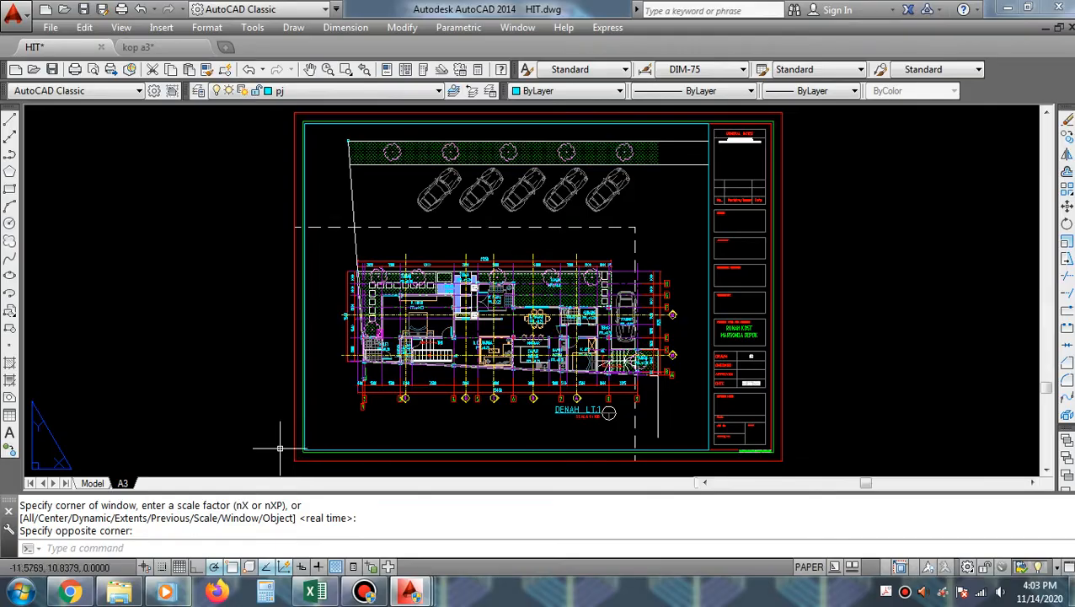
pyautogui.rightClick(123, 483)
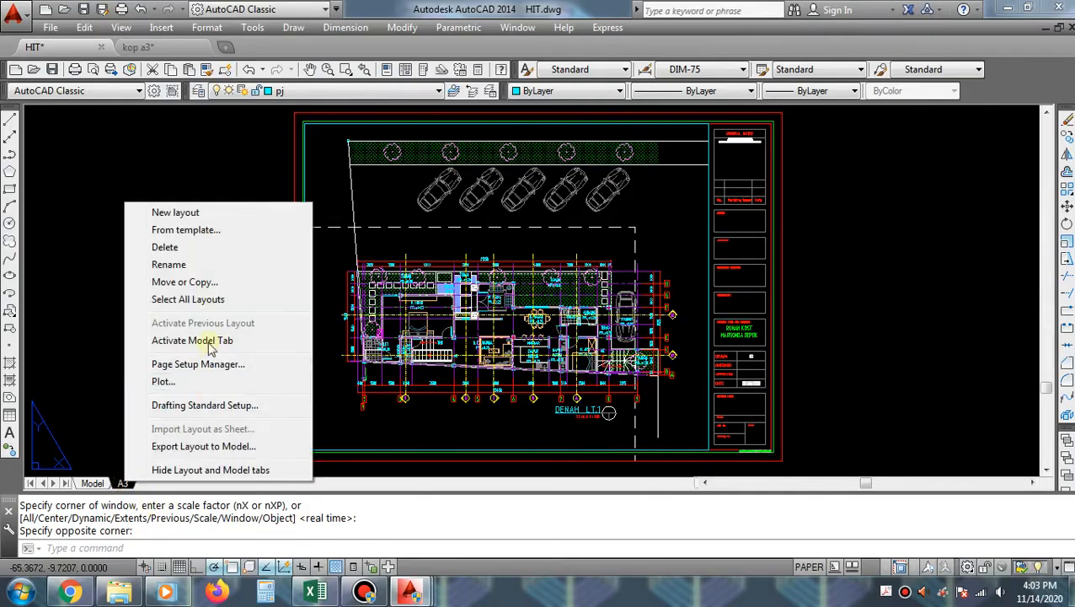
pyautogui.click(207, 264)
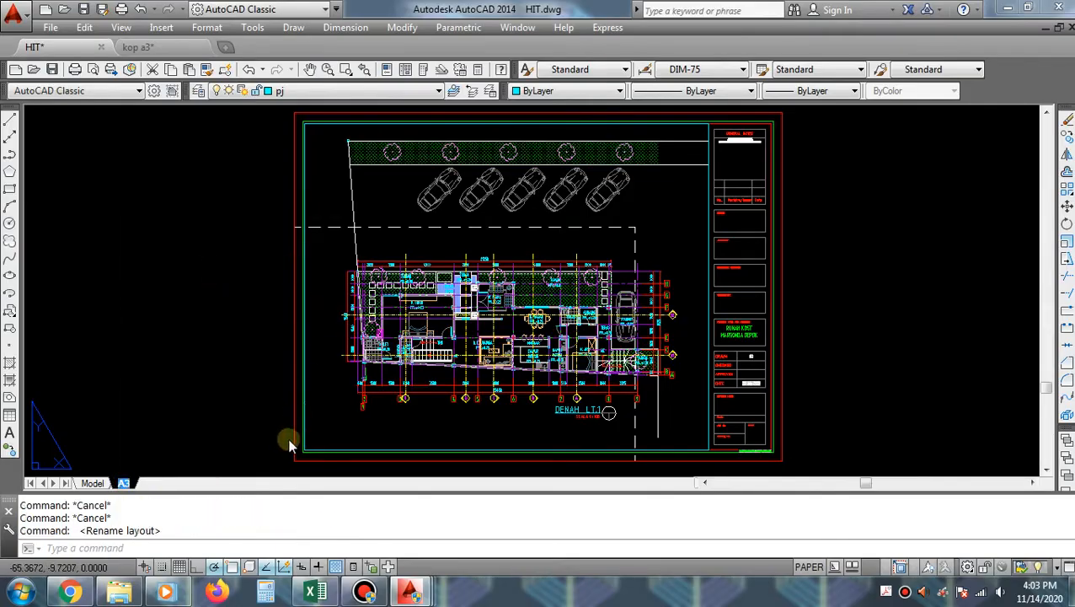
pyautogui.write('LT.1')
pyautogui.click(839, 384)
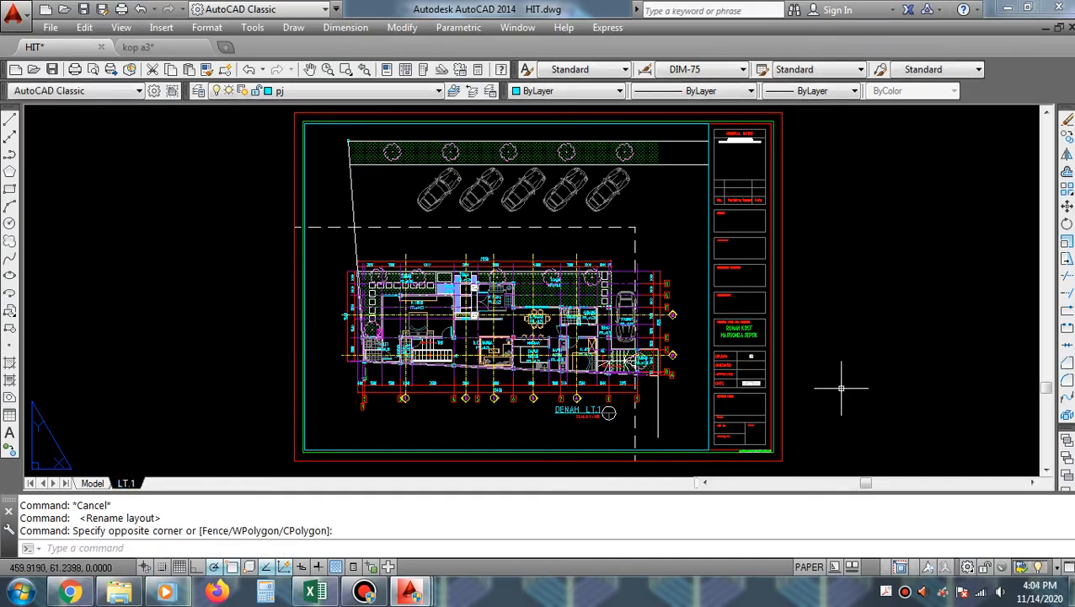
# - Create a copy of the LT.1 layout and place it at the end of the layouts
pyautogui.scroll(-2, 746, 354)
pyautogui.write('Z ZOOM')
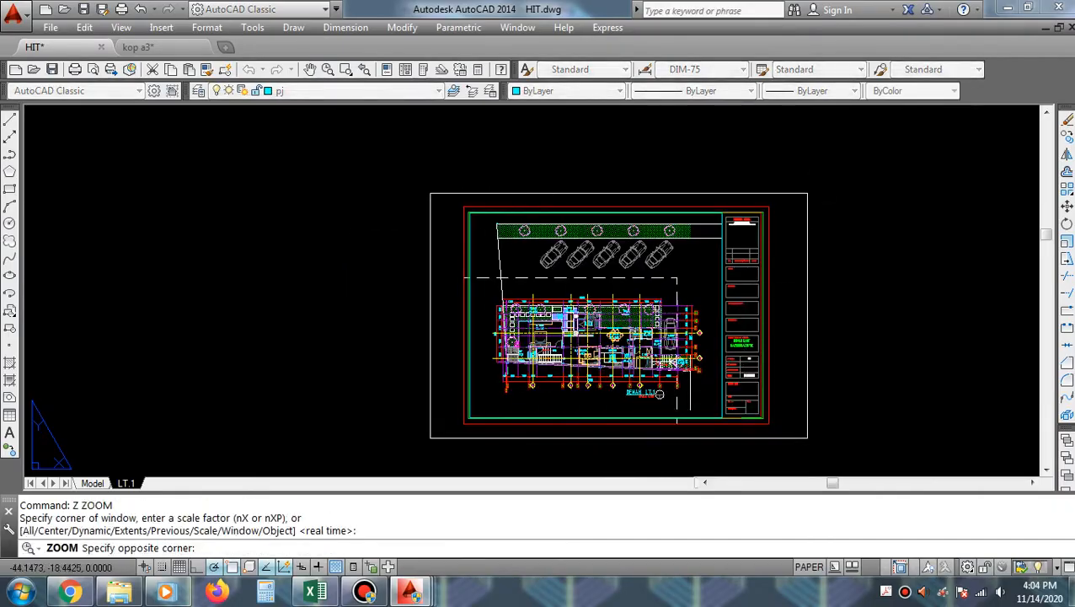
pyautogui.click(416, 441)
pyautogui.moveTo(420, 435); pyautogui.dragTo(383, 422, button='middle')
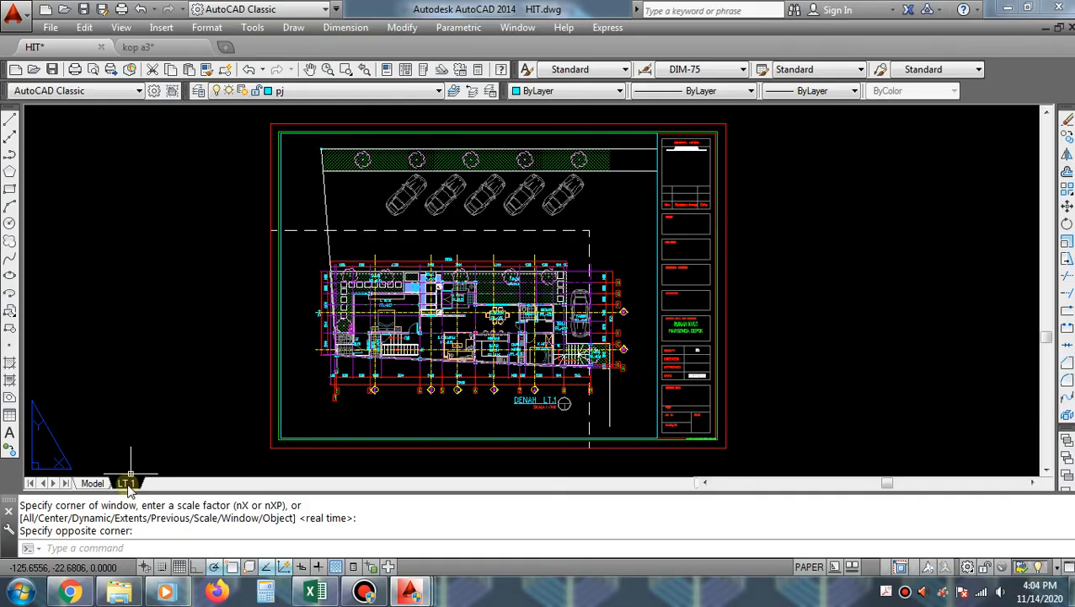
pyautogui.rightClick(127, 484)
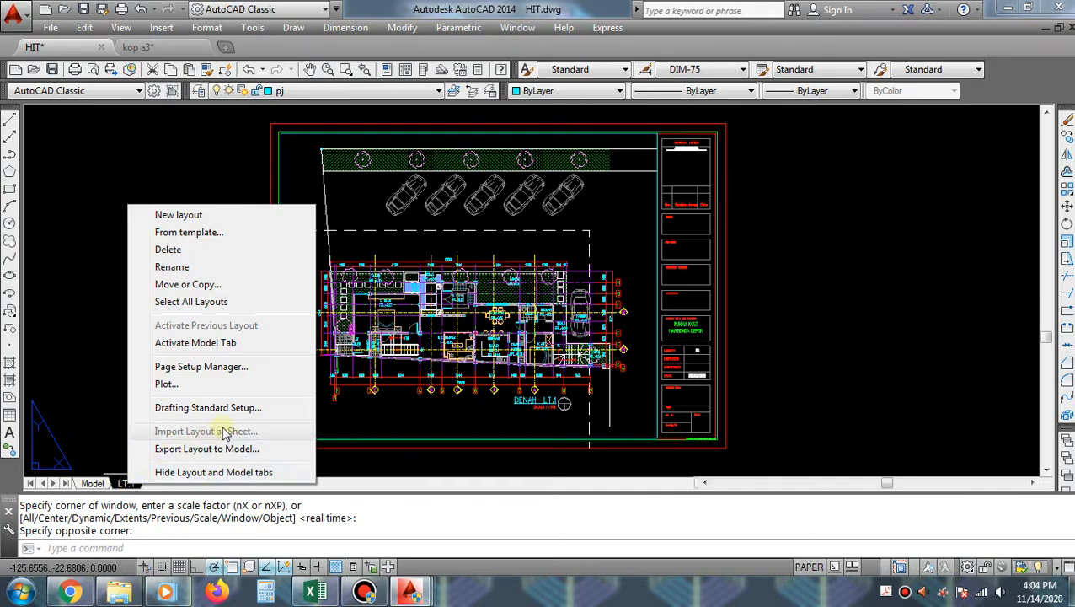
pyautogui.click(225, 286)
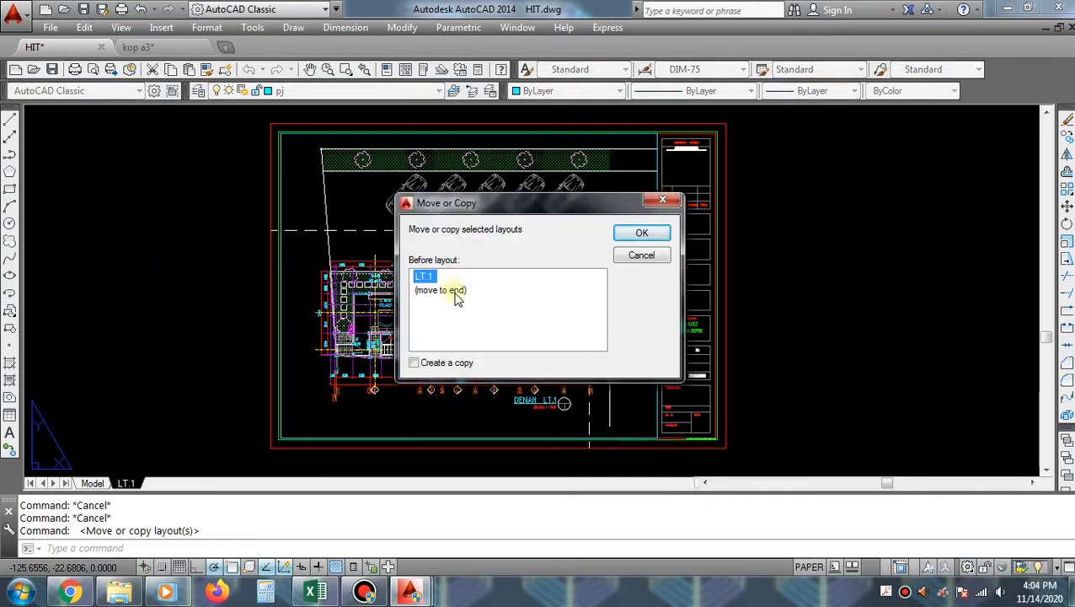
pyautogui.click(455, 292)
pyautogui.click(414, 364)
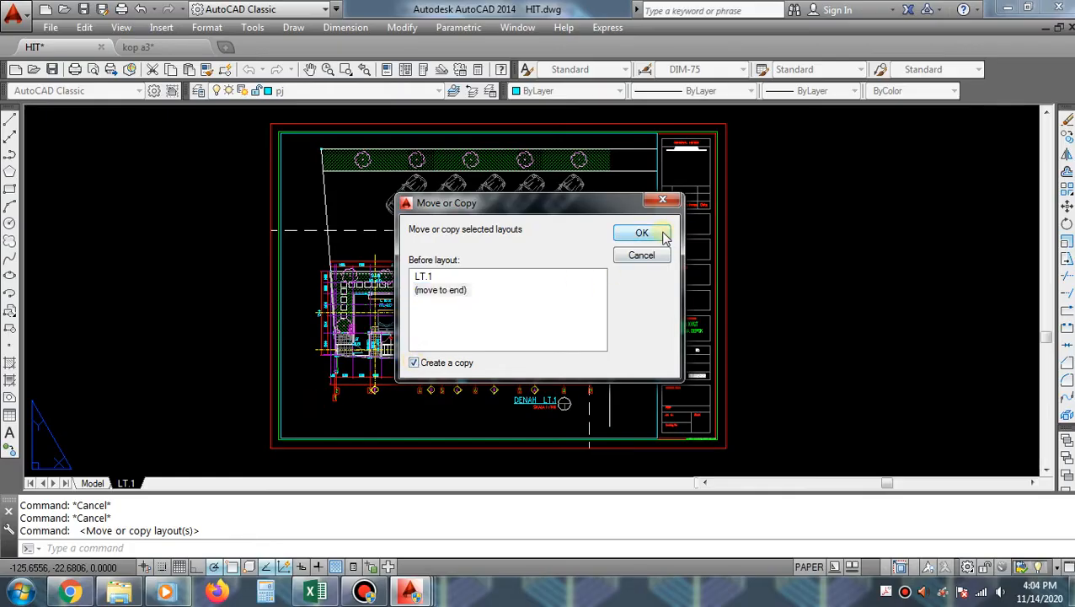
pyautogui.click(642, 233)
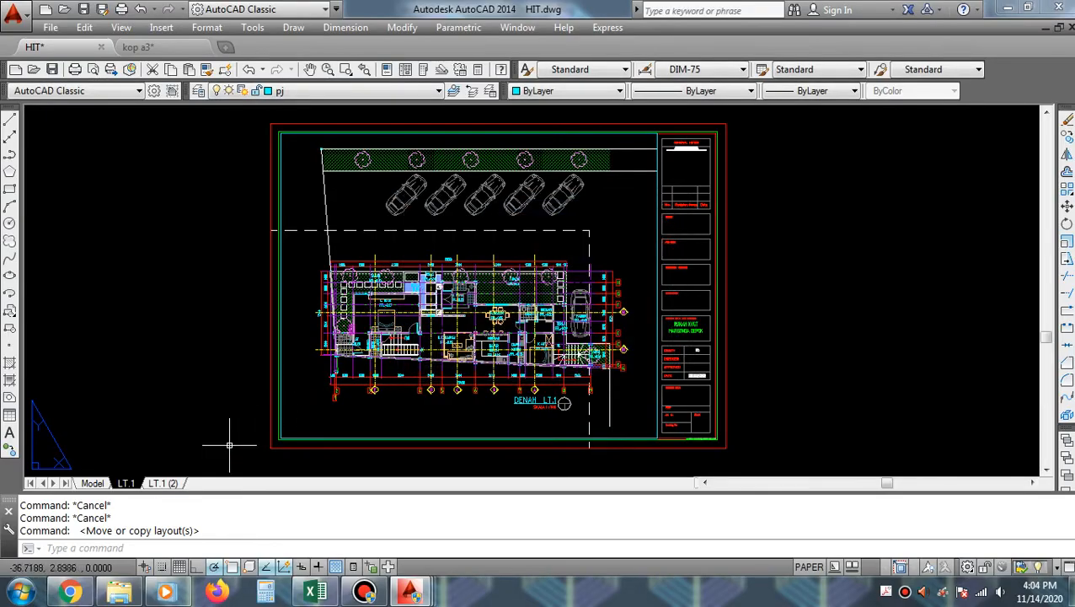
# - Switch to the copied layout and rename it as LT.2
pyautogui.moveTo(172, 487)
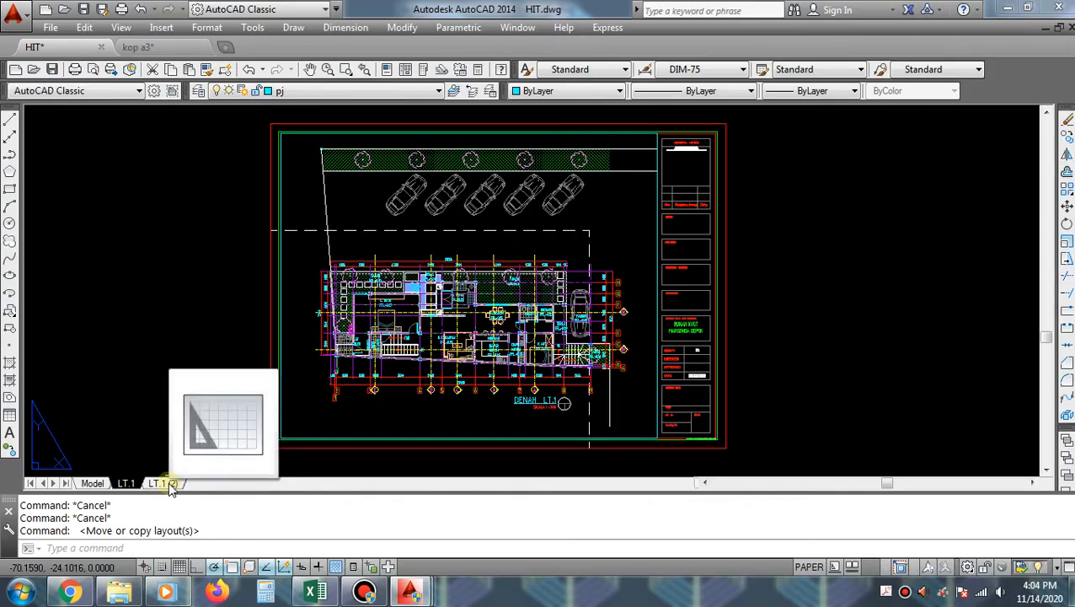
pyautogui.click(171, 485)
pyautogui.rightClick(168, 483)
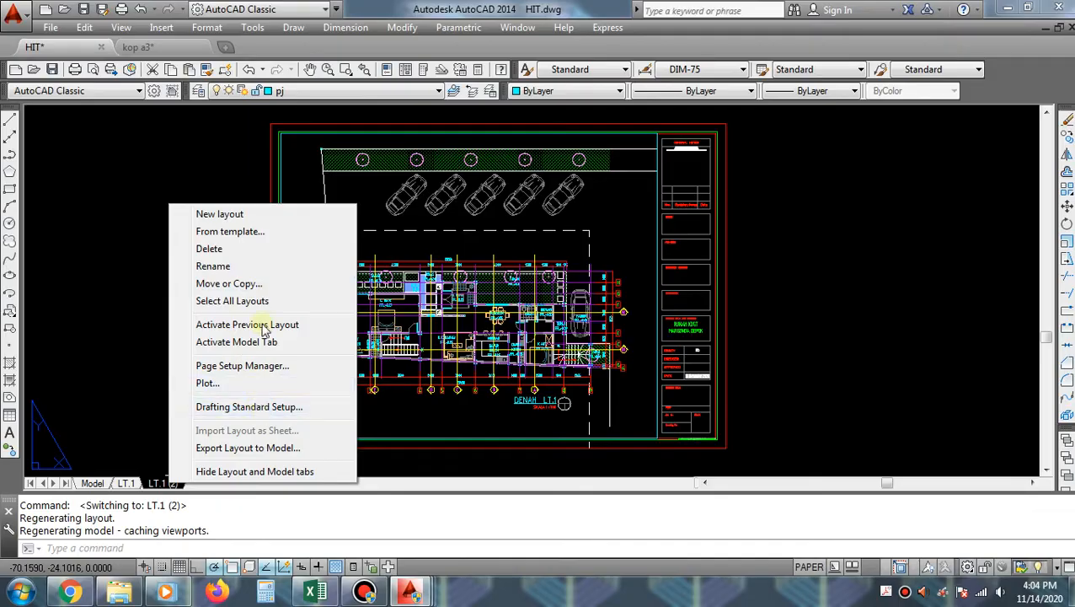
pyautogui.click(213, 266)
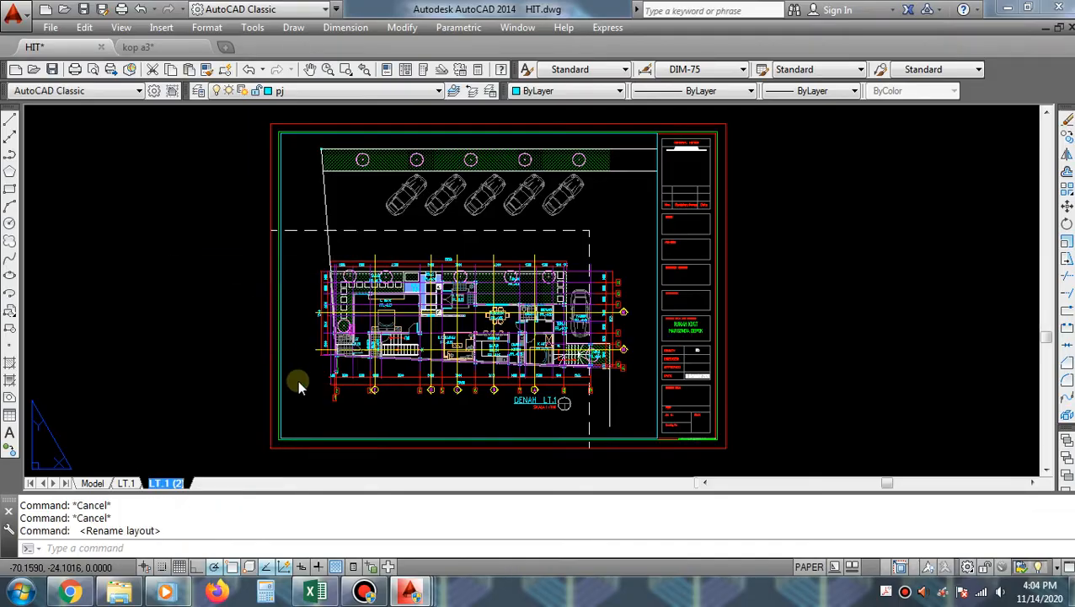
pyautogui.write('LT')
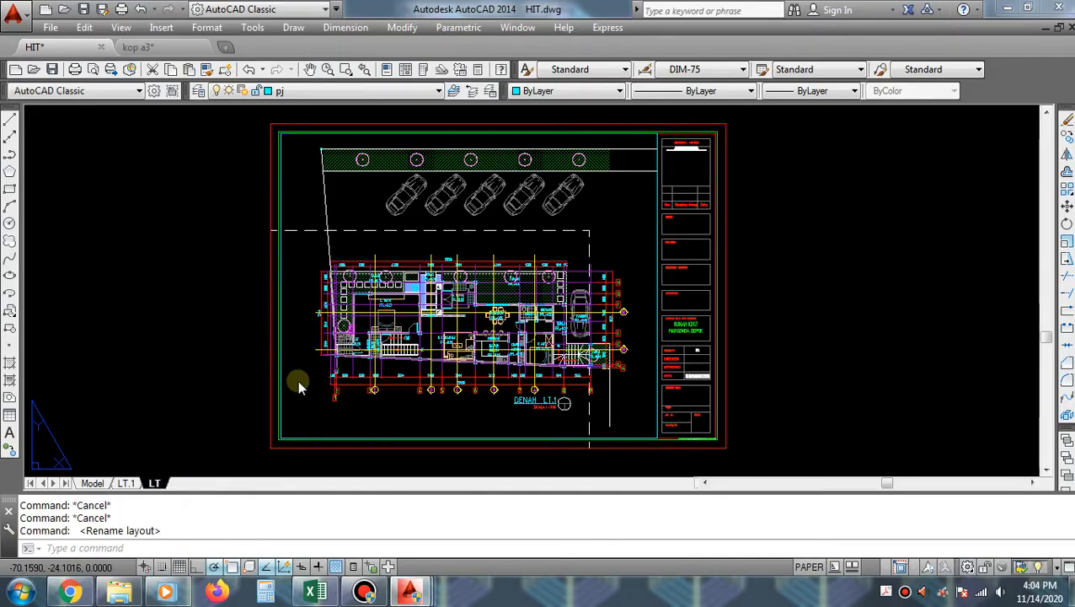
pyautogui.write('.2')
pyautogui.click(791, 403)
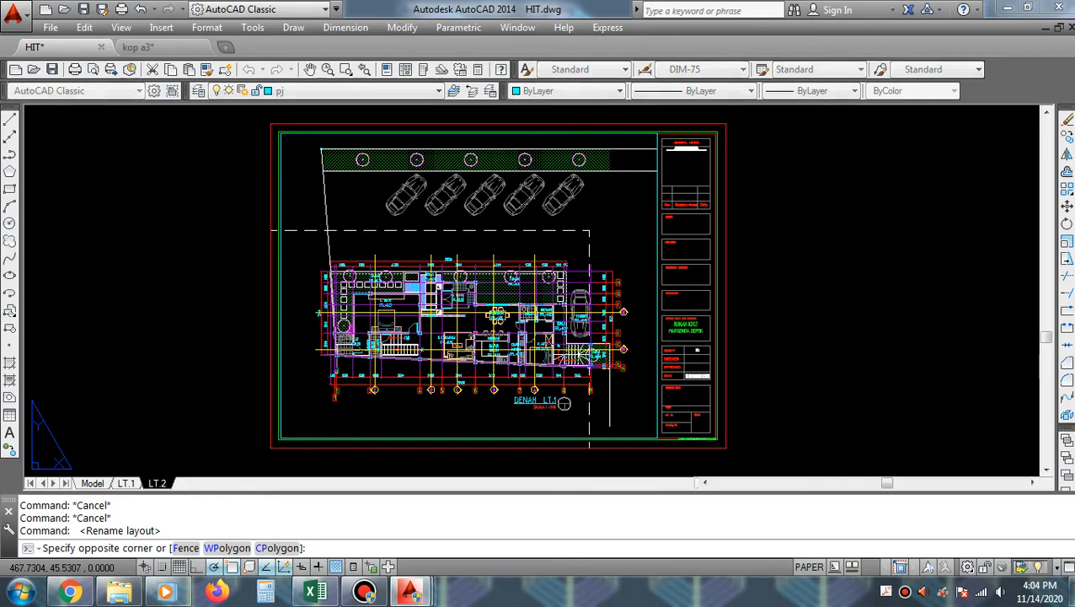
# - Turn view locking off for the floor plan viewport on the LT.2 layout with the MVIEW Lock option
pyautogui.moveTo(636, 436); pyautogui.dragTo(682, 406, button='middle')
pyautogui.moveTo(562, 379); pyautogui.dragTo(578, 437, button='middle')
pyautogui.doubleClick(585, 424)
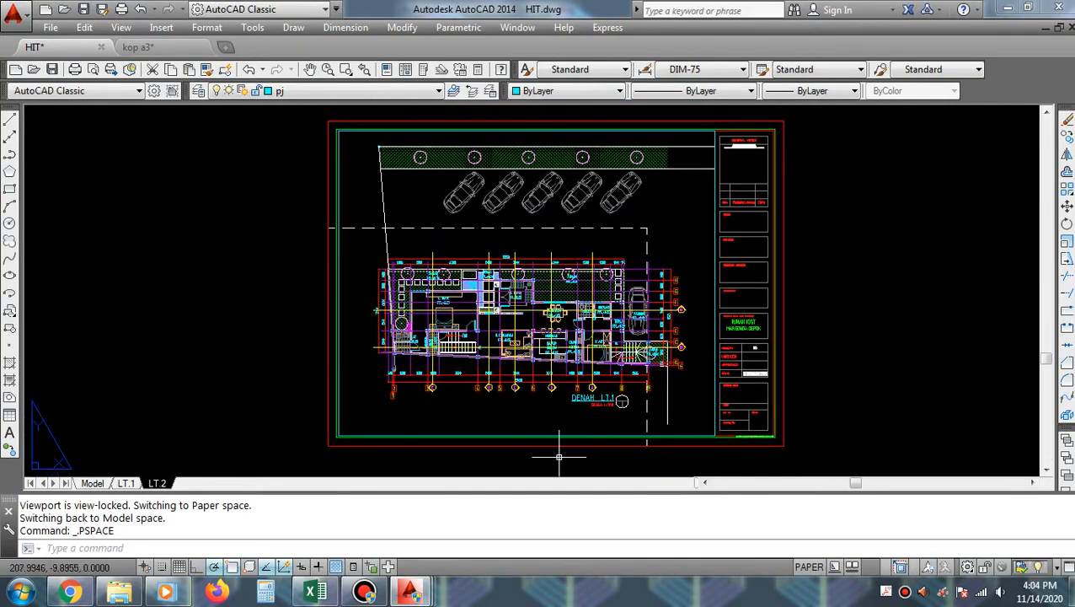
pyautogui.write('MV')
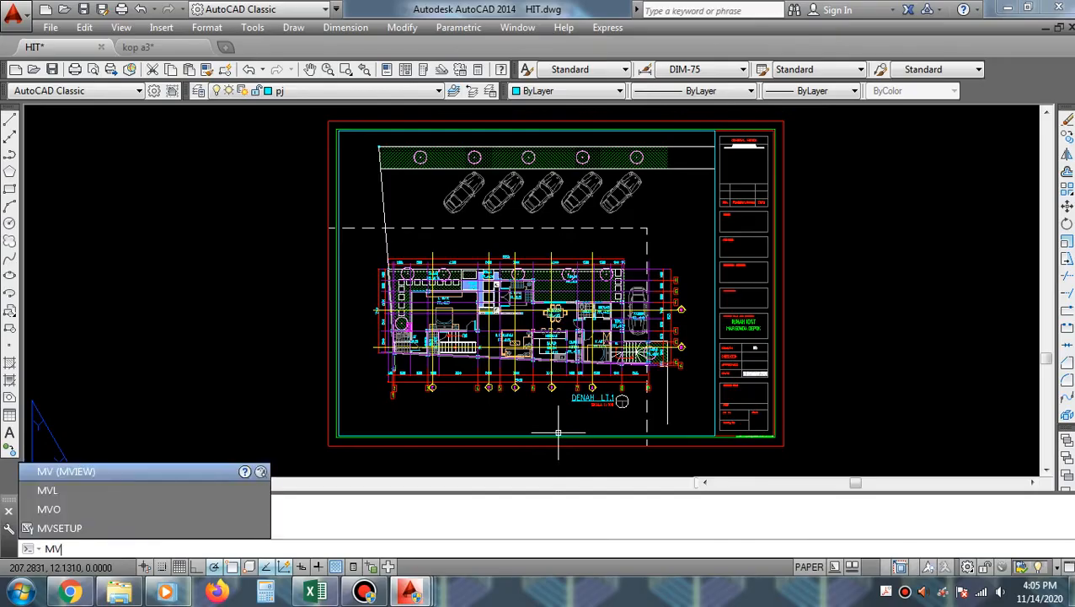
pyautogui.press('Return')
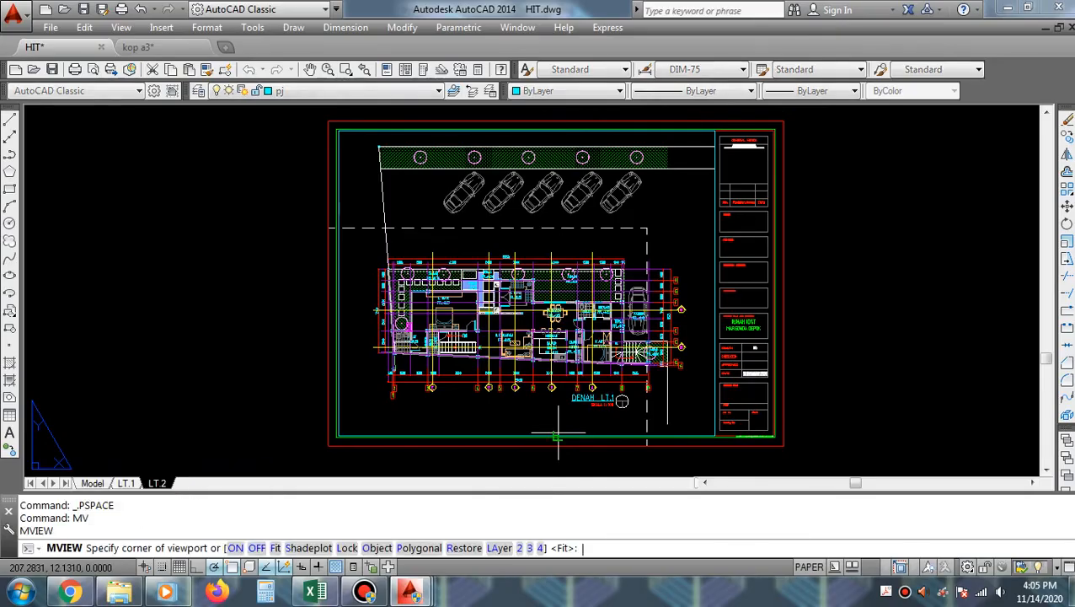
pyautogui.write('L')
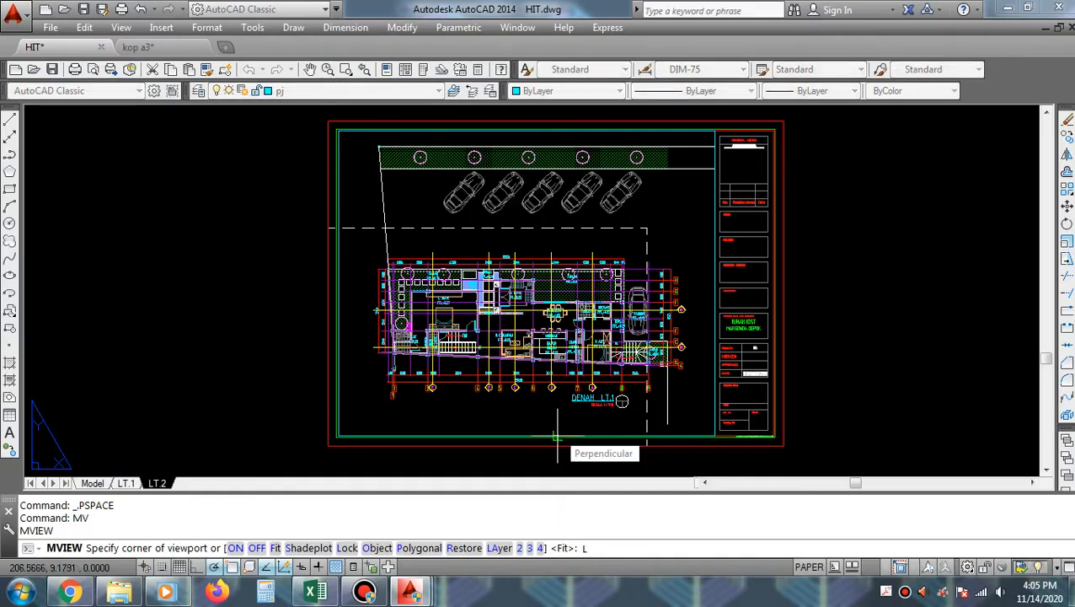
pyautogui.press('Return')
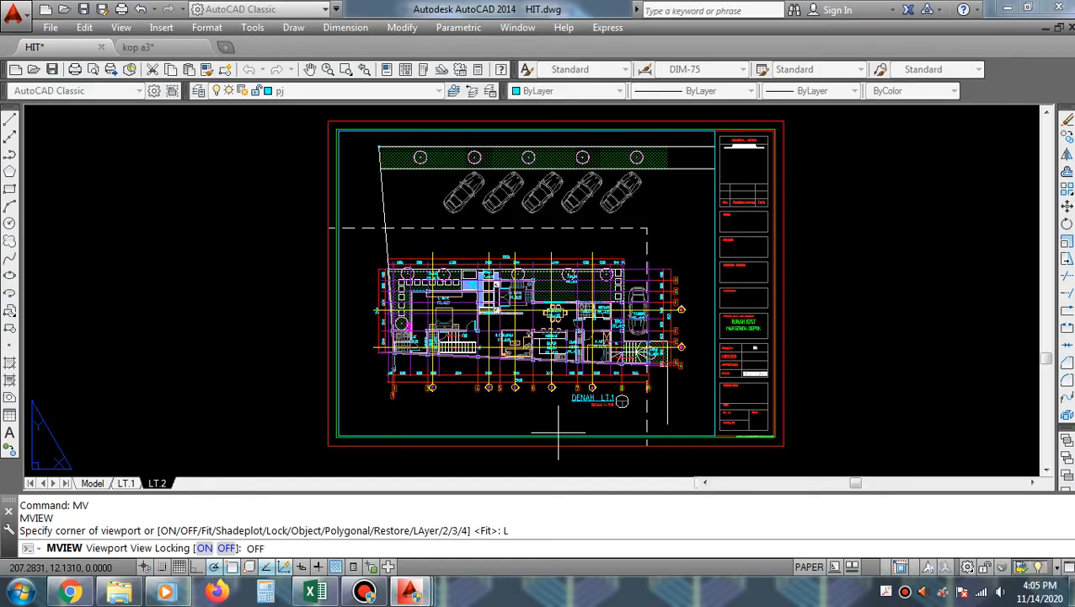
pyautogui.press('Return')
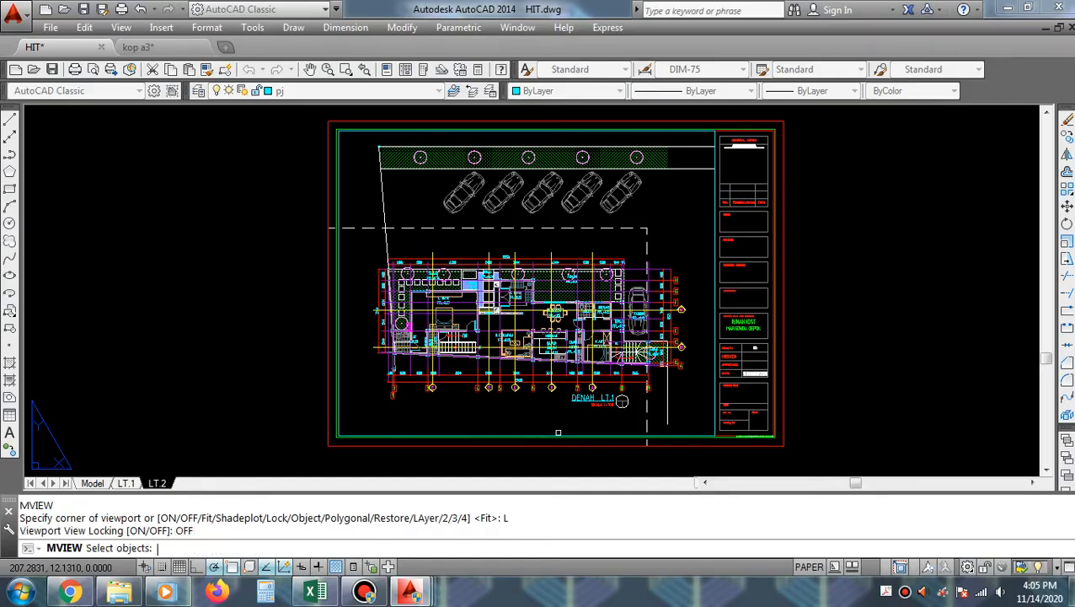
pyautogui.click(552, 455)
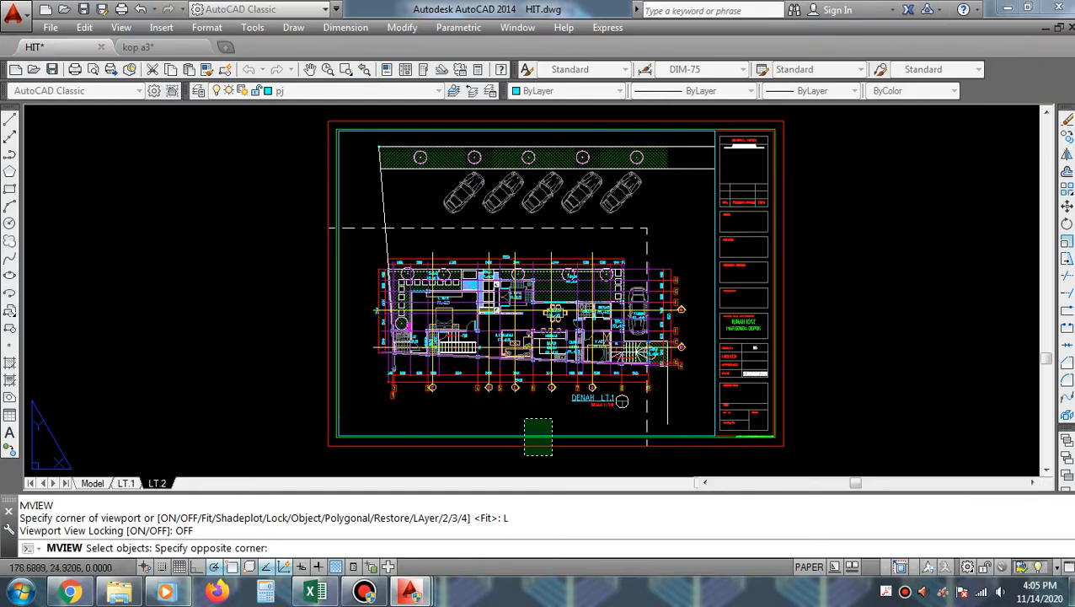
pyautogui.click(524, 419)
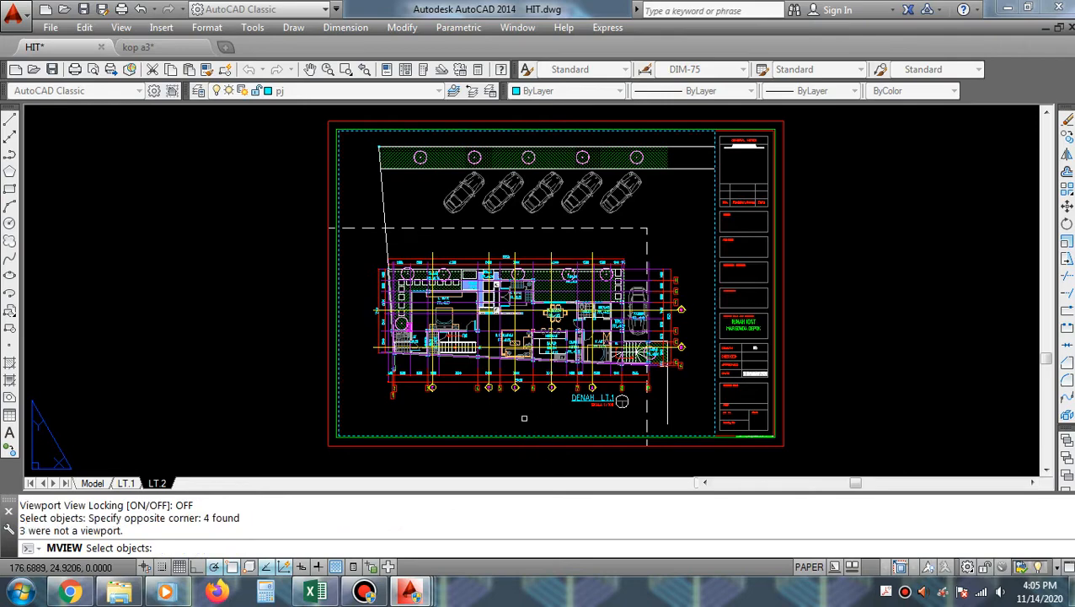
pyautogui.press('Return')
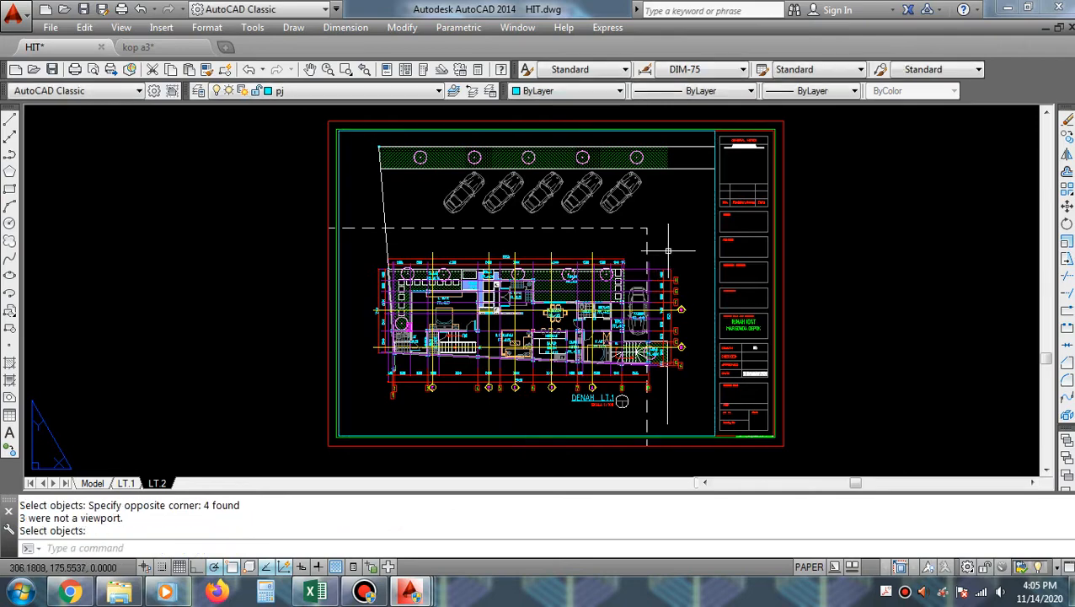
# - Activate the LT.2 viewport, pan its view to centre the DENAH LT.2 floor plan in the frame, and return to paper space
pyautogui.doubleClick(676, 224)
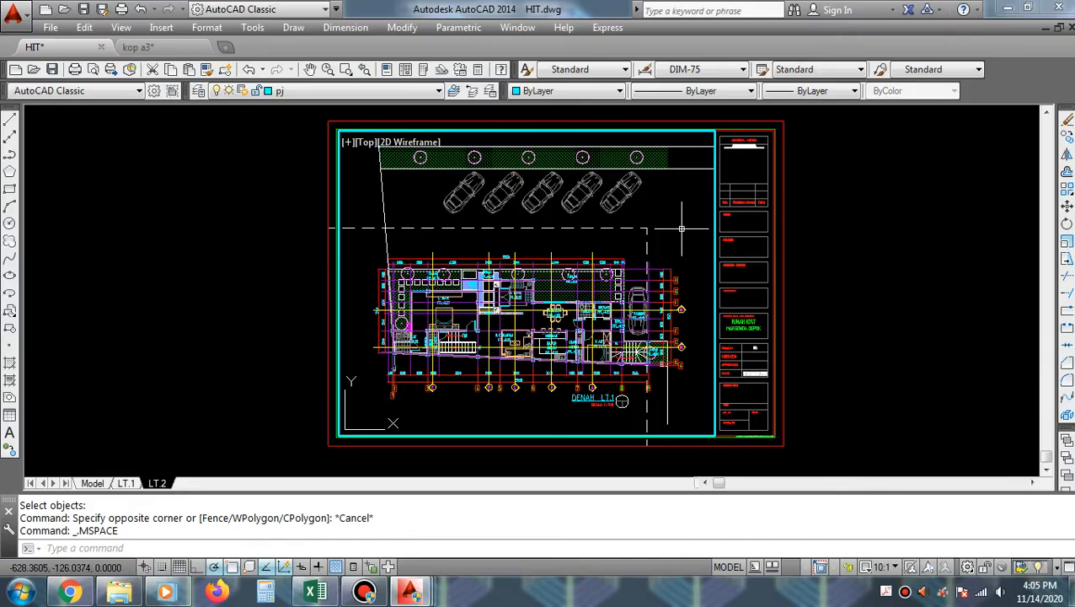
pyautogui.moveTo(674, 185); pyautogui.dragTo(664, 414, button='middle')
pyautogui.moveTo(643, 168); pyautogui.dragTo(631, 419, button='middle')
pyautogui.moveTo(640, 216); pyautogui.dragTo(625, 354, button='middle')
pyautogui.moveTo(619, 181); pyautogui.dragTo(620, 344, button='middle')
pyautogui.moveTo(609, 174); pyautogui.dragTo(648, 277, button='middle')
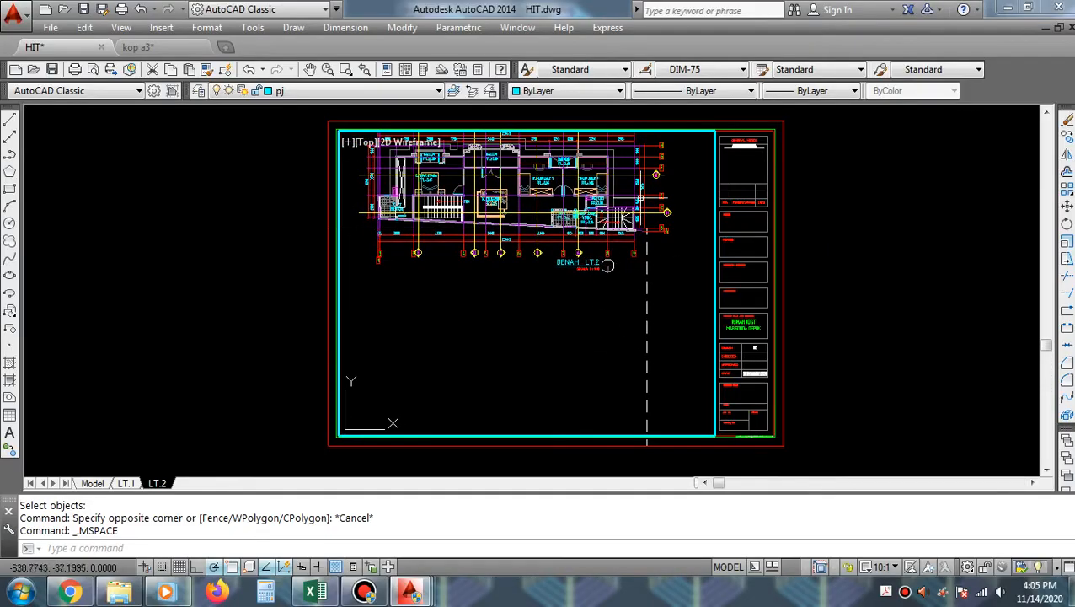
pyautogui.moveTo(593, 186)
pyautogui.mouseDown(button='middle')
pyautogui.moveTo(605, 297)
pyautogui.moveTo(608, 283)
pyautogui.mouseUp(button='middle')
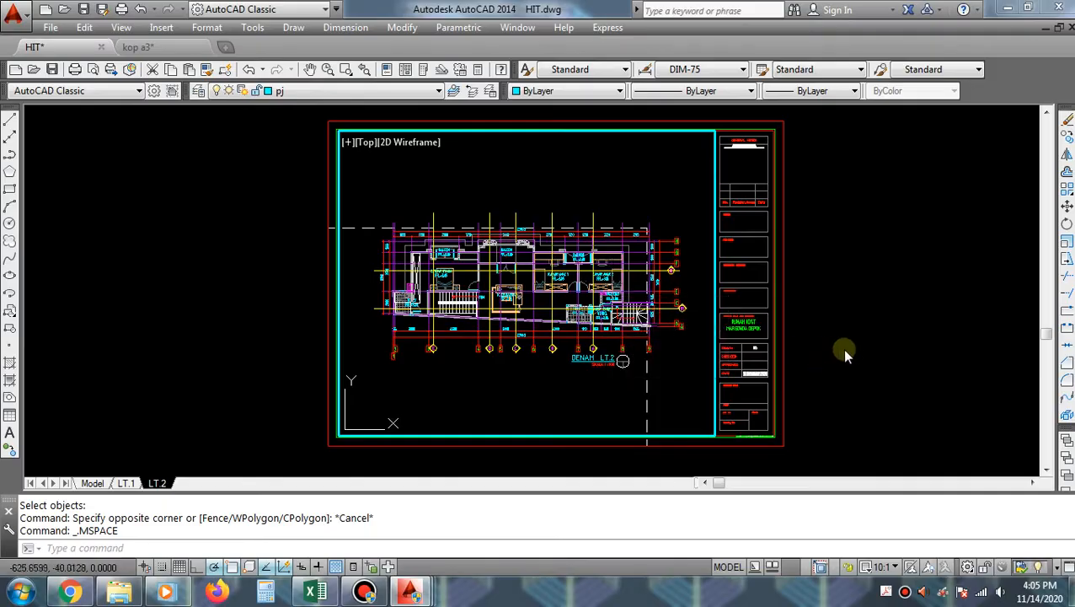
pyautogui.doubleClick(893, 343)
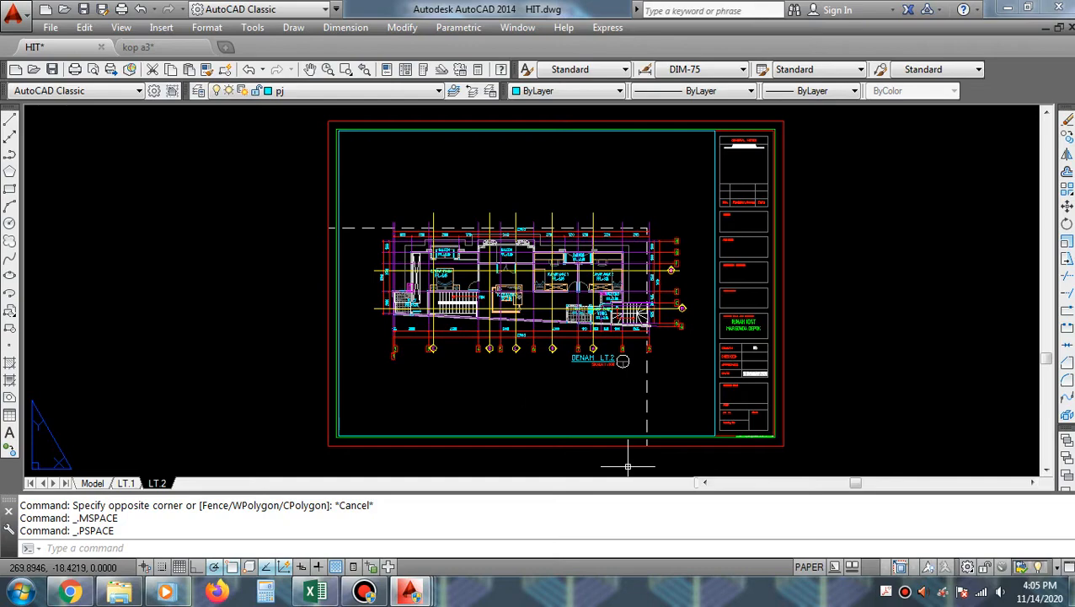
# - Turn view locking on for the LT.2 layout's viewport with the MVIEW Lock option
pyautogui.write('M')
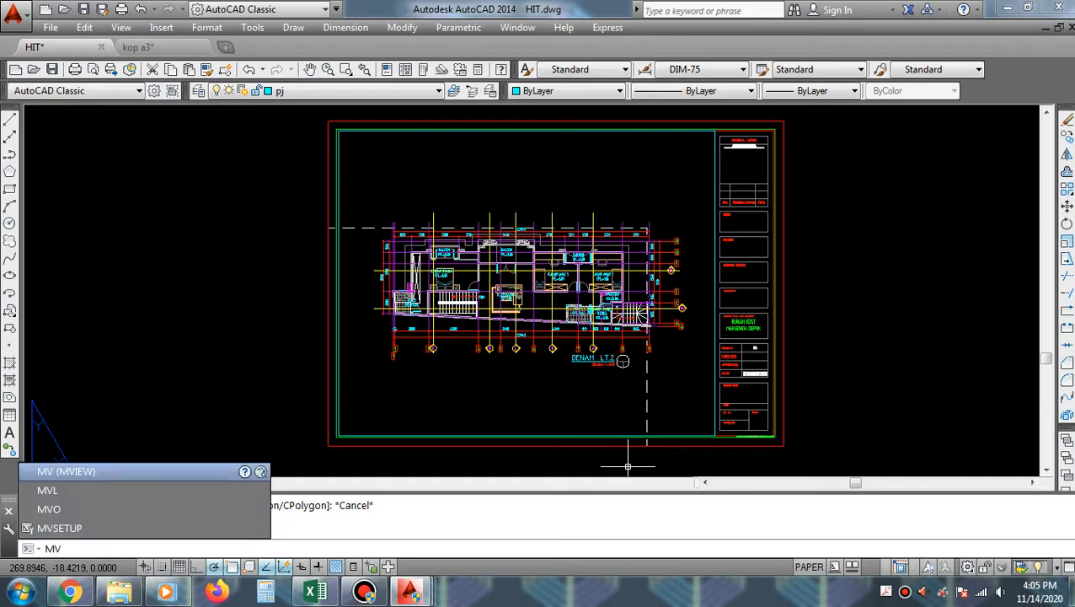
pyautogui.write('V')
pyautogui.press('Return')
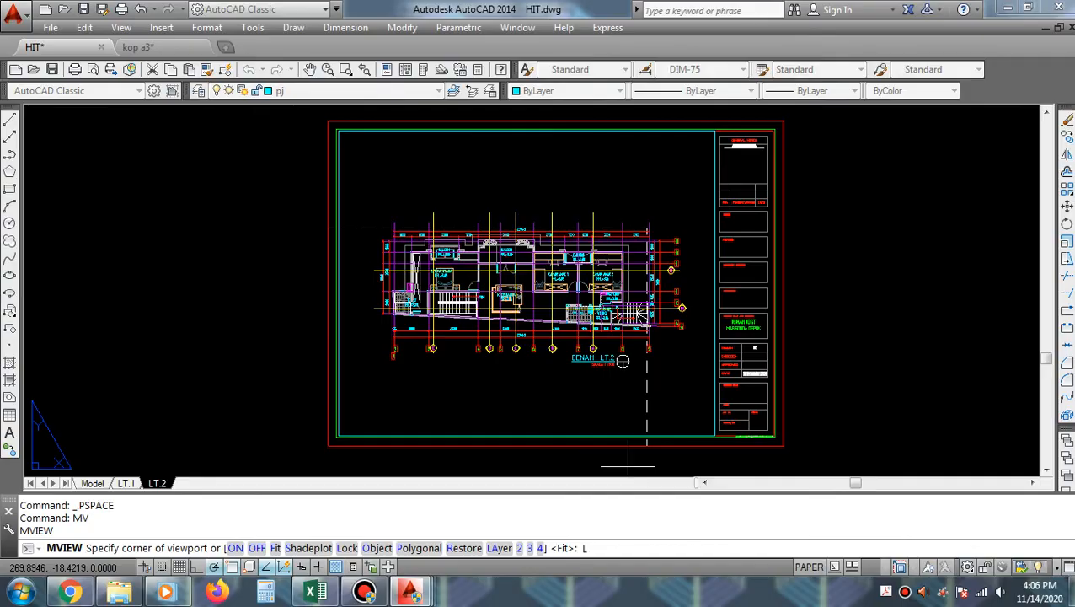
pyautogui.press('Return')
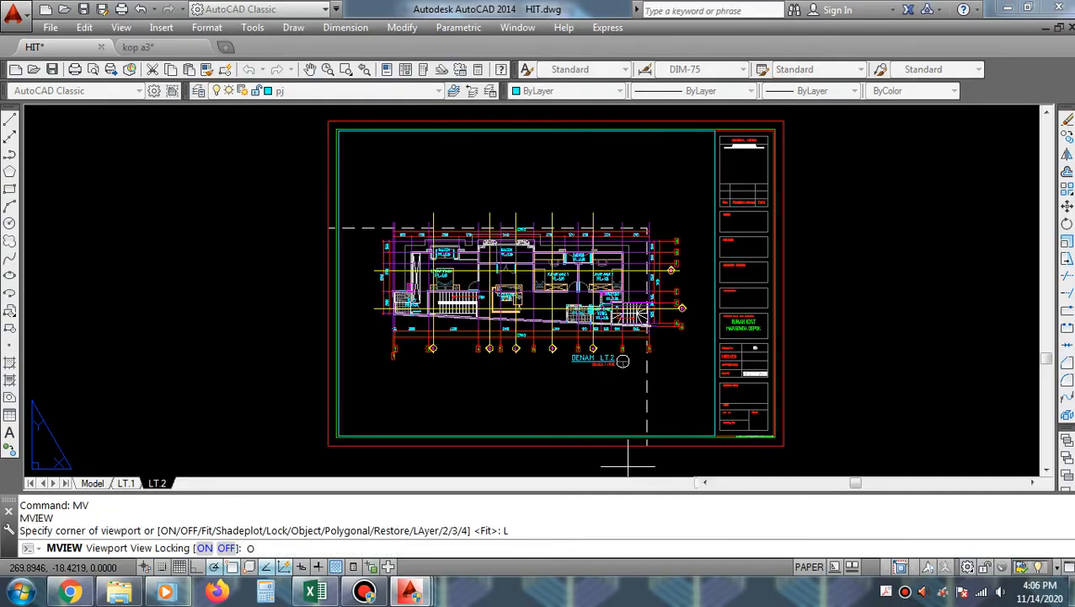
pyautogui.press('Return')
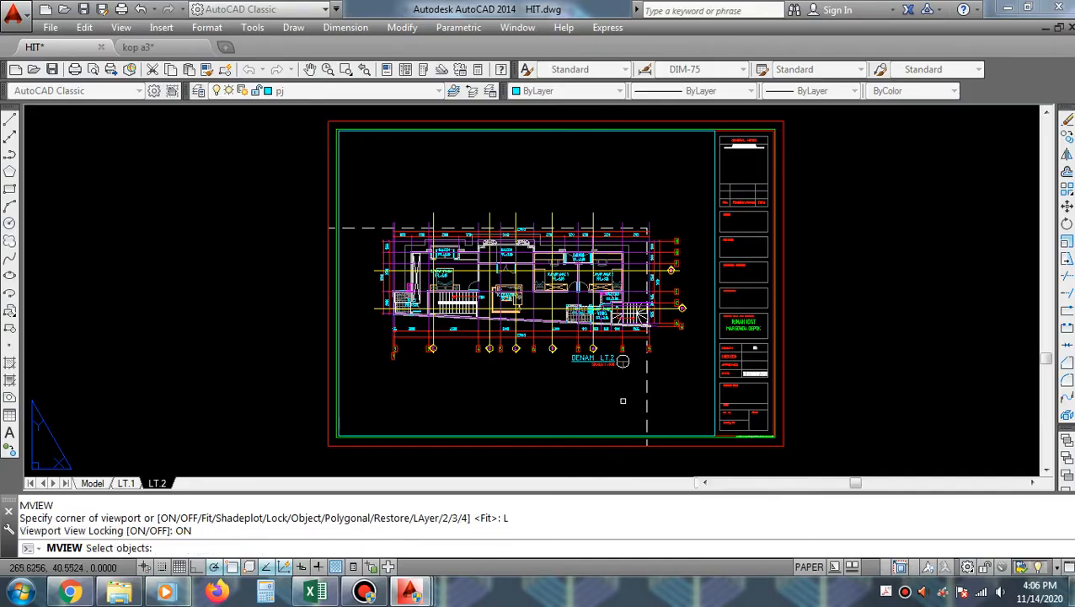
pyautogui.click(559, 412)
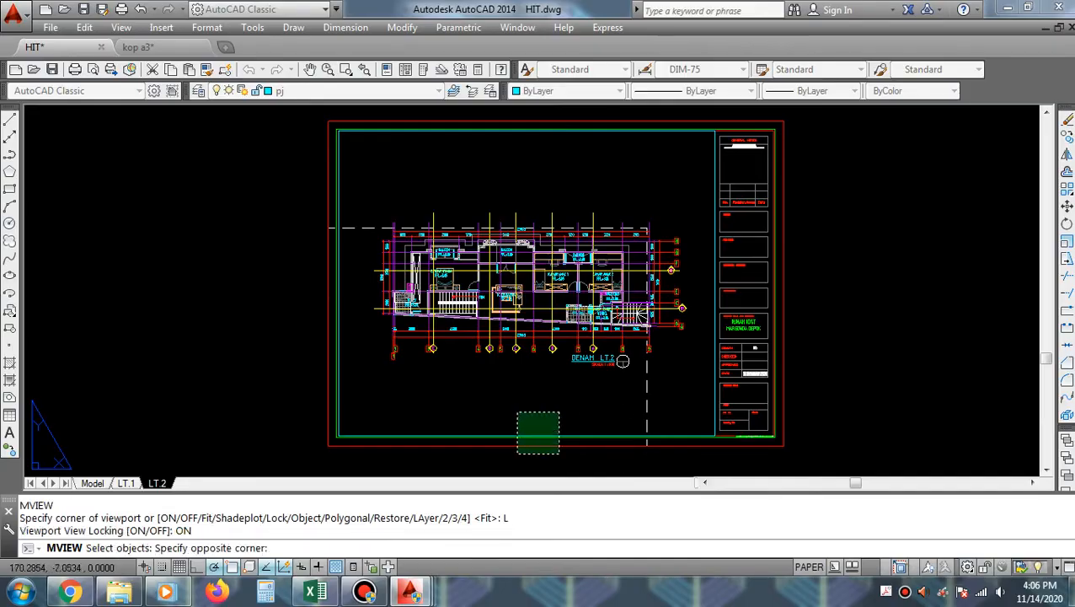
pyautogui.click(517, 453)
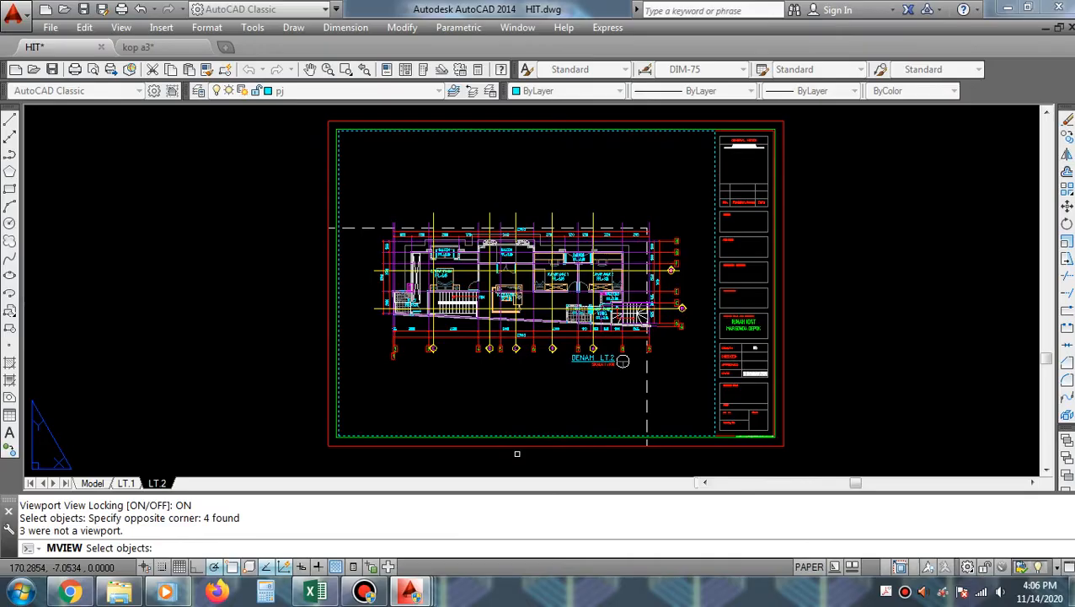
pyautogui.press('Return')
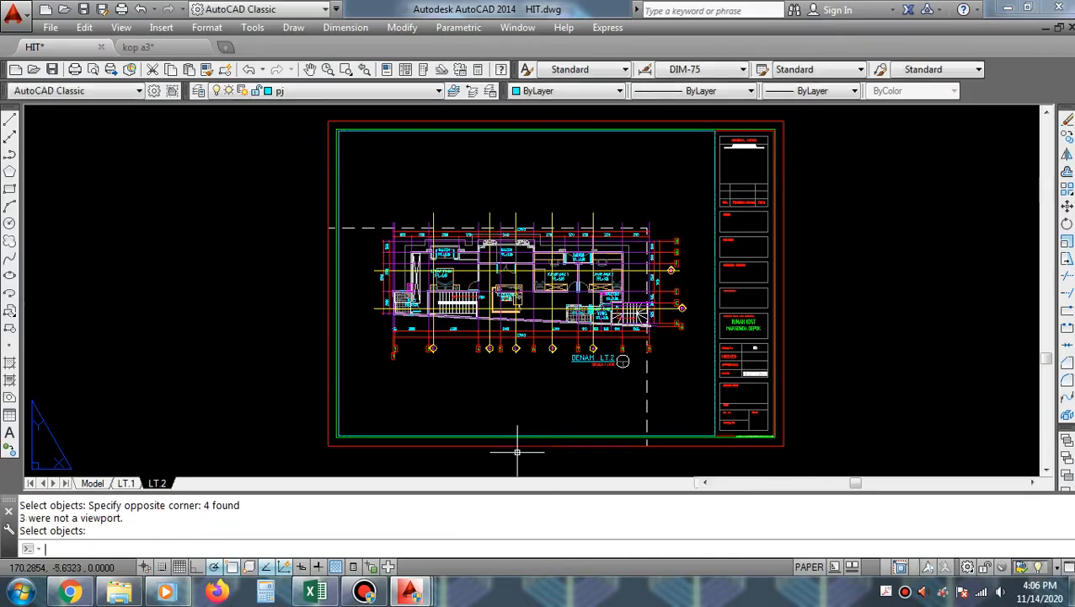
# - Test the LT.2 viewport's view lock by panning with the viewport active, and return to paper space
pyautogui.doubleClick(549, 377)
pyautogui.moveTo(549, 377); pyautogui.dragTo(483, 351, button='middle')
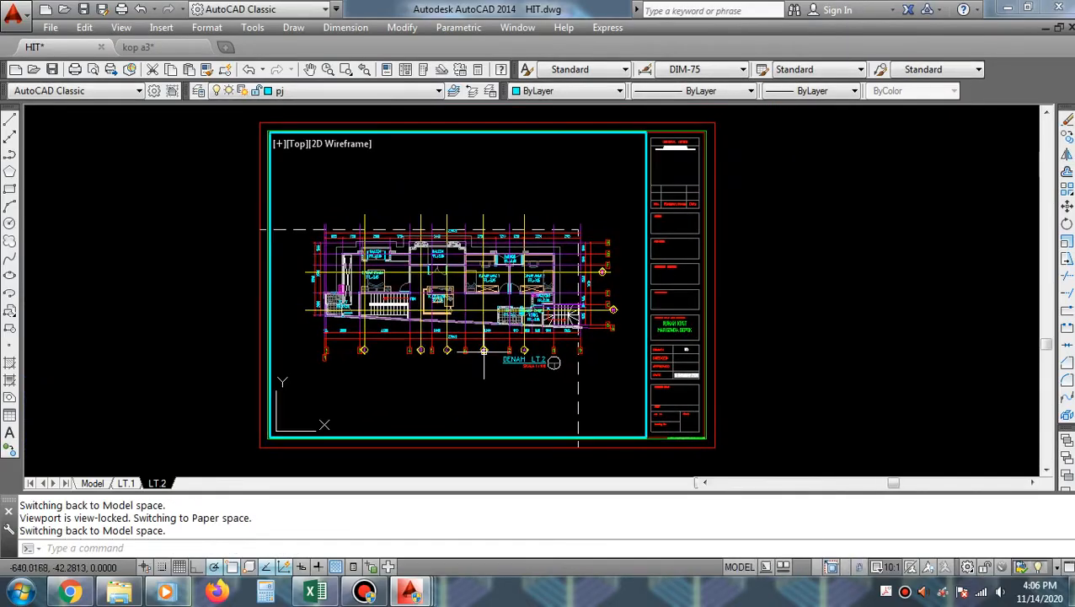
pyautogui.doubleClick(763, 360)
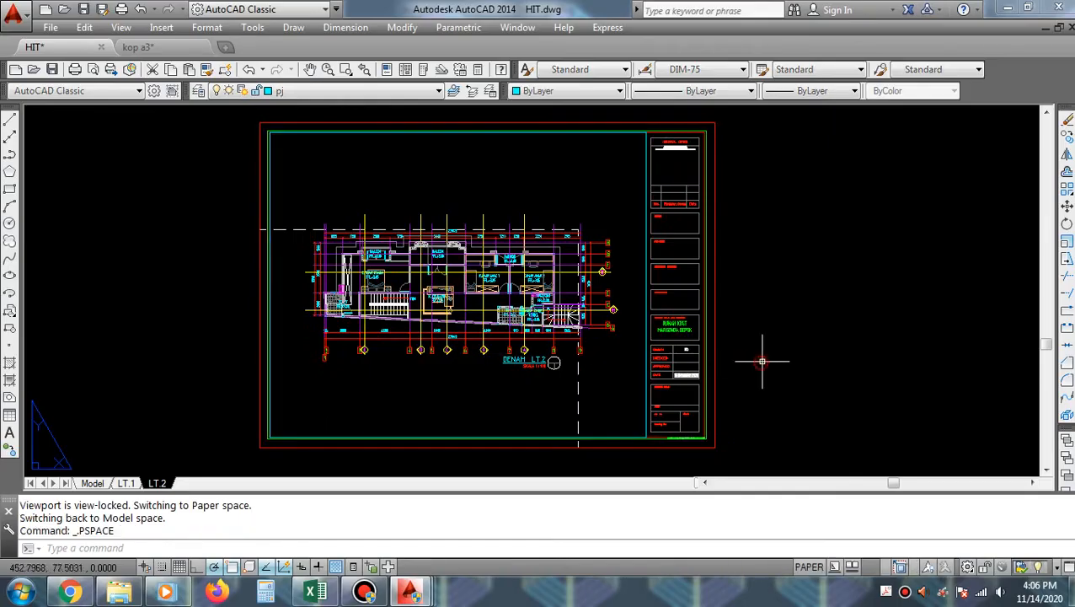
# - Create a copy of the LT.2 layout and place it at the end of the layouts
pyautogui.rightClick(159, 484)
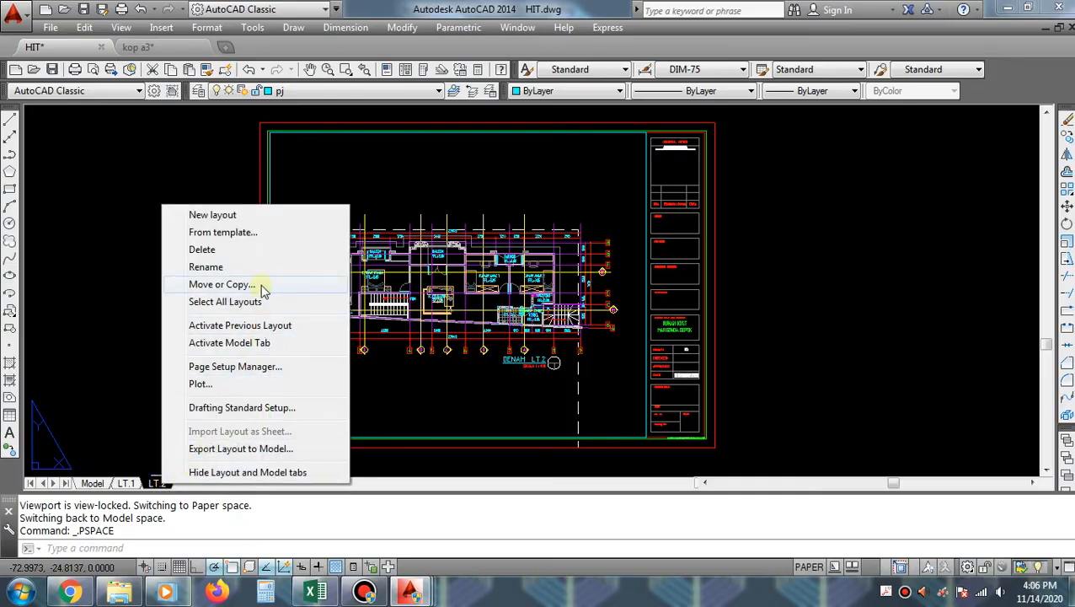
pyautogui.click(220, 285)
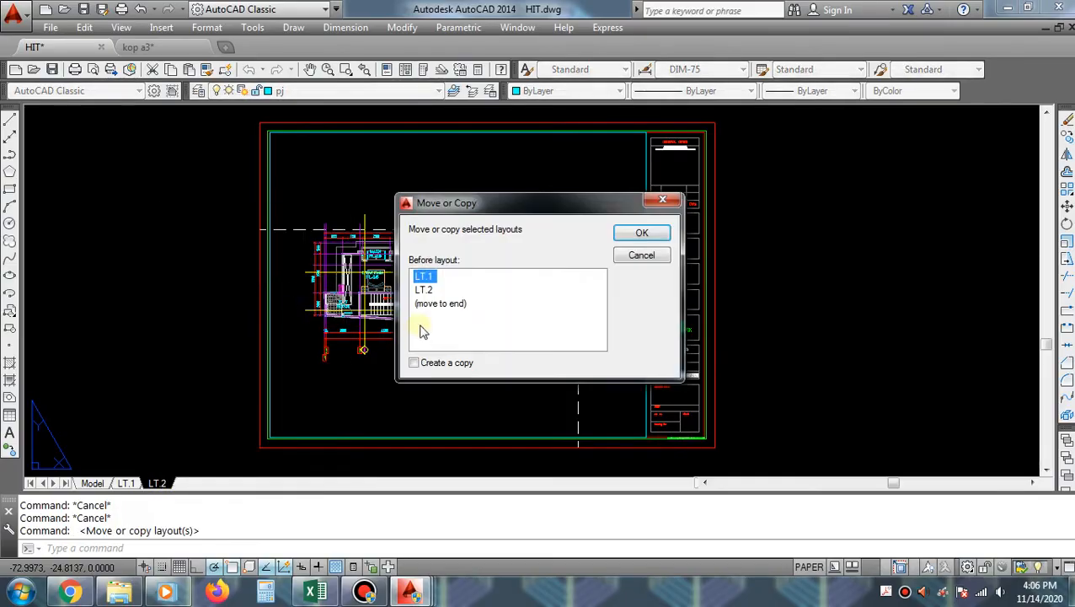
pyautogui.click(424, 290)
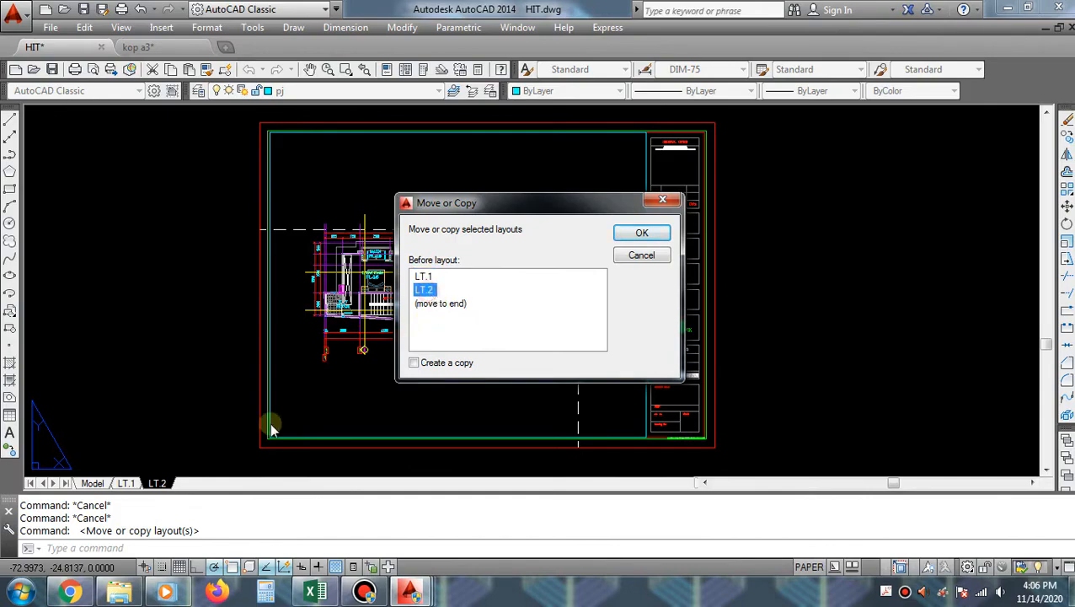
pyautogui.click(450, 306)
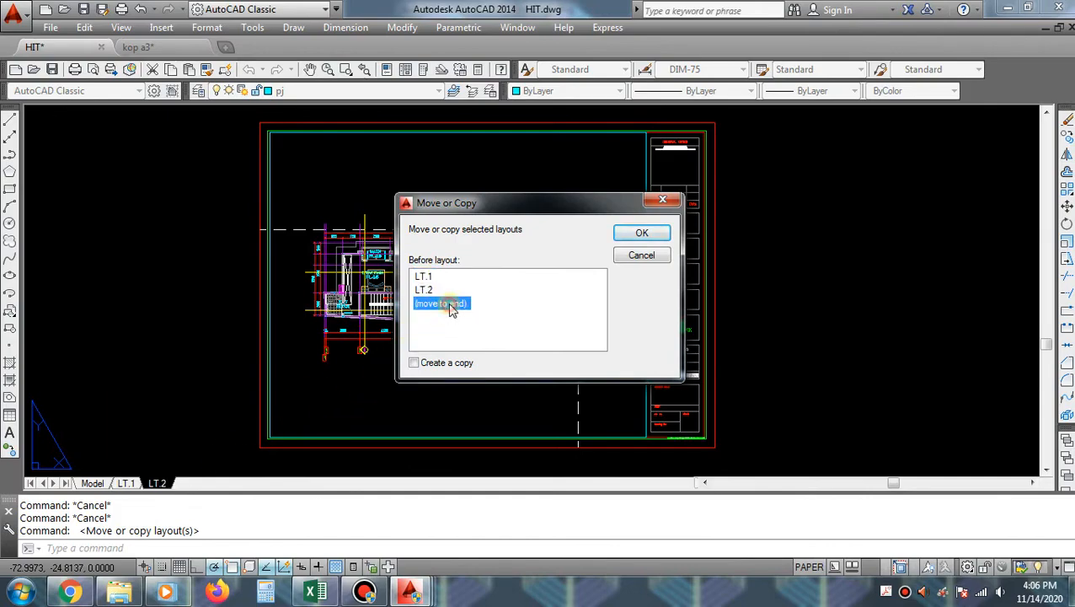
pyautogui.click(415, 364)
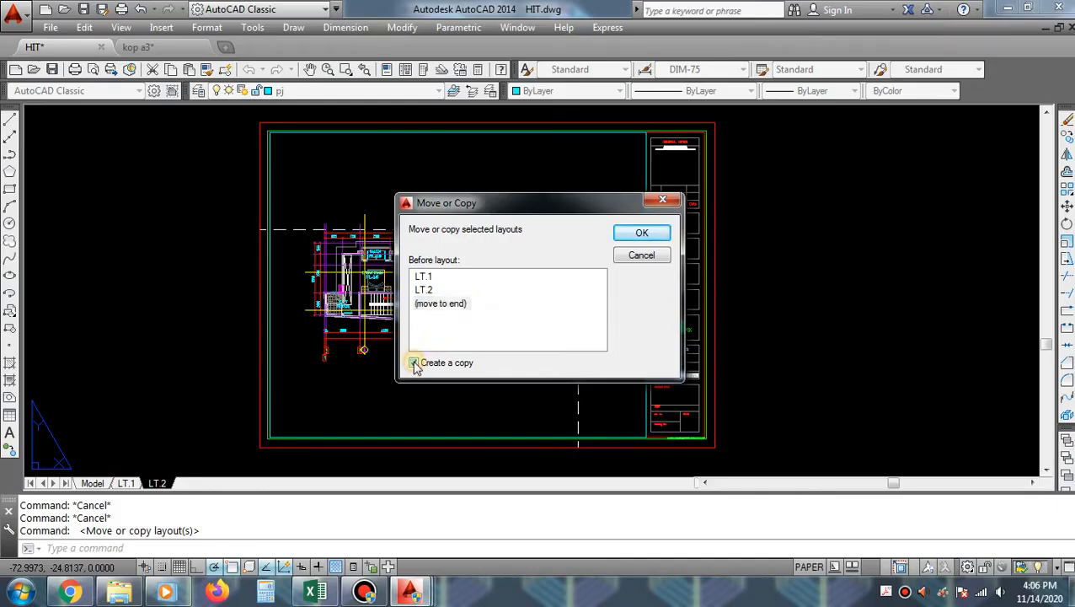
pyautogui.click(640, 234)
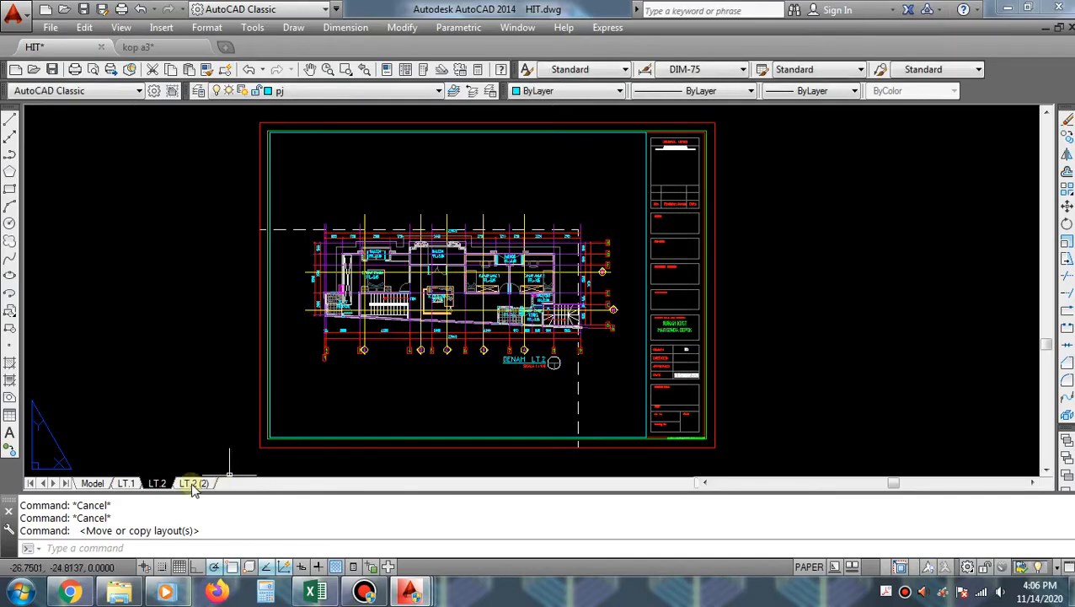
# - Rename the copied LT.2 layout as LT.3
pyautogui.rightClick(193, 485)
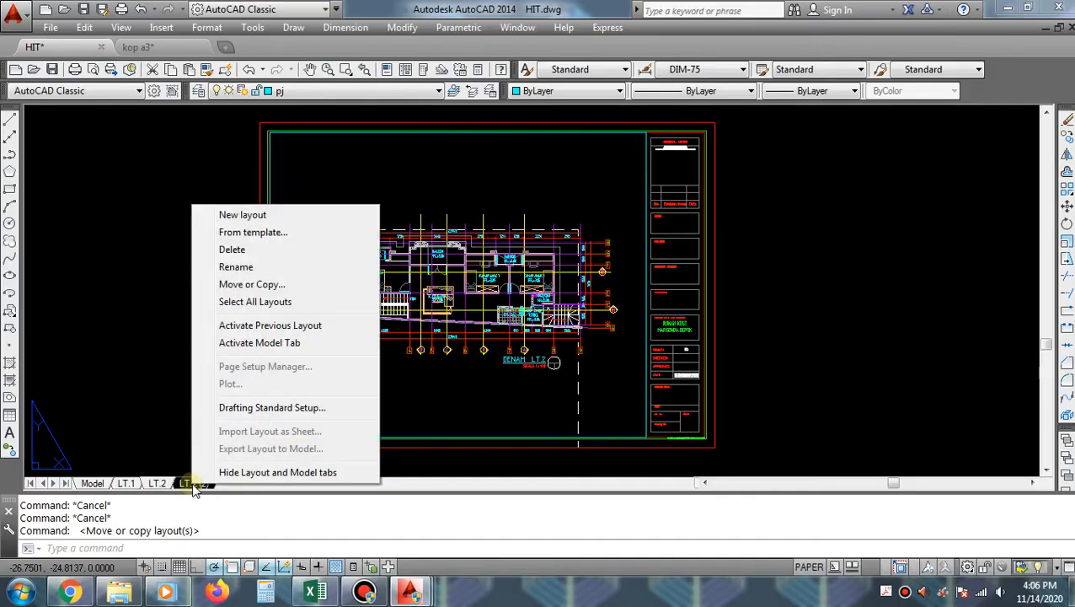
pyautogui.click(268, 266)
pyautogui.write('LT.')
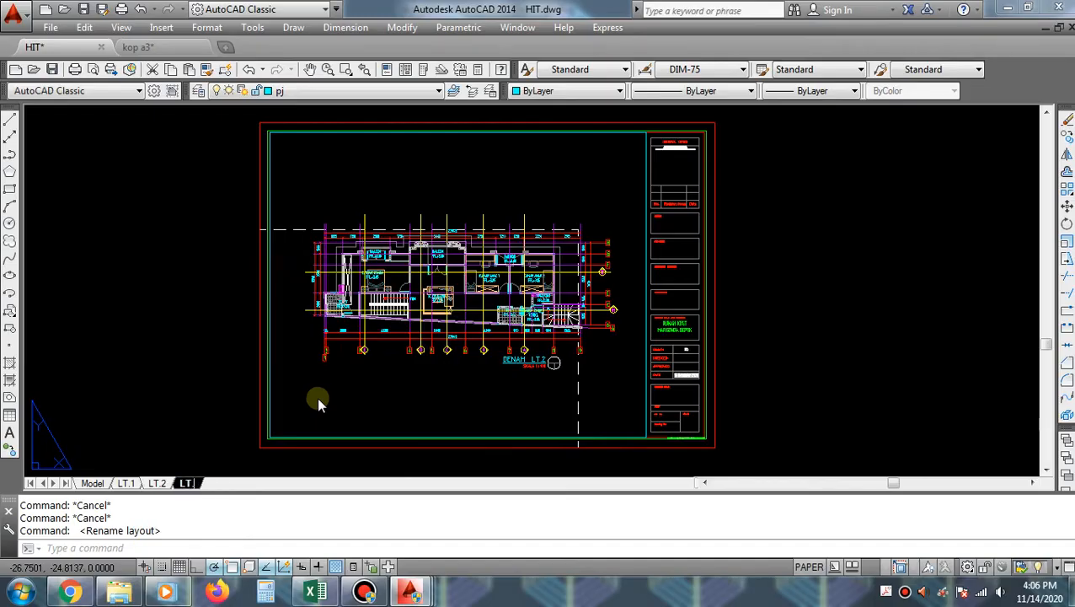
pyautogui.write('3')
pyautogui.click(829, 358)
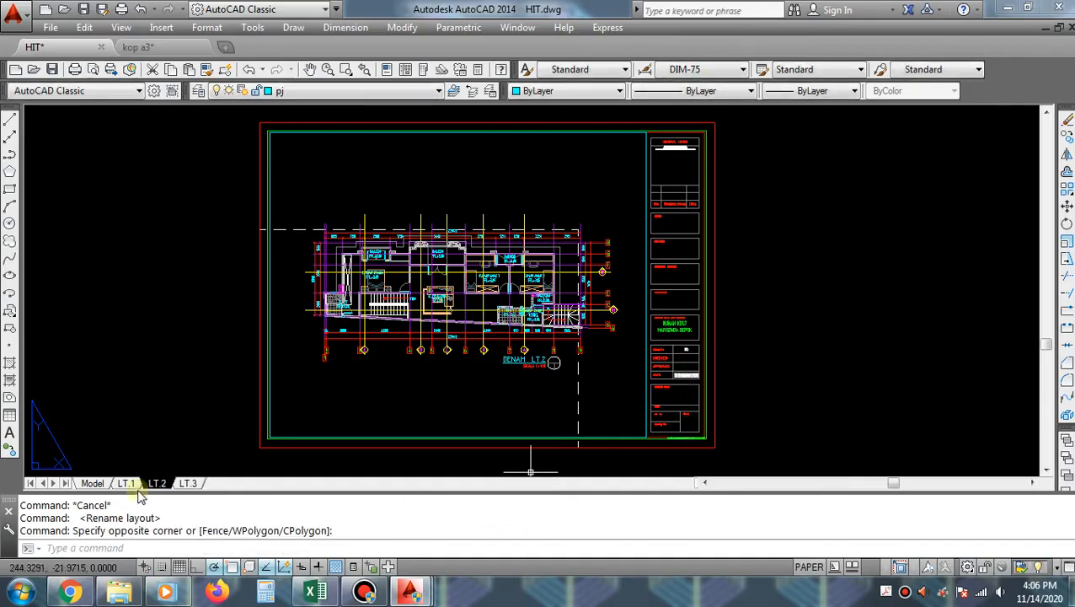
# - Open the LT.3 layout and turn view locking off for its viewport with the MVIEW Lock option
pyautogui.click(189, 485)
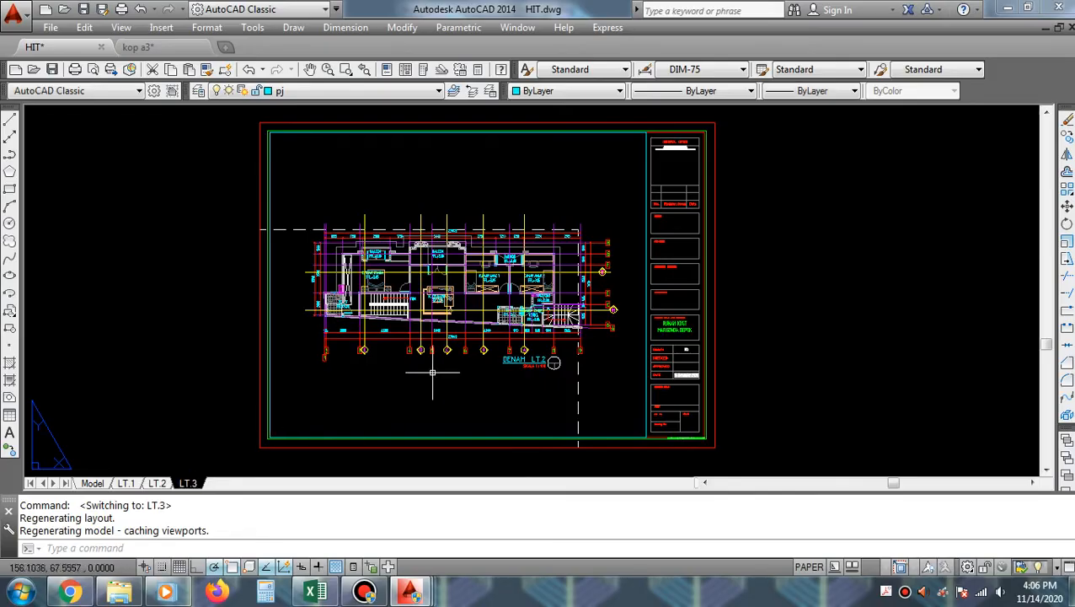
pyautogui.moveTo(505, 341); pyautogui.dragTo(599, 343, button='middle')
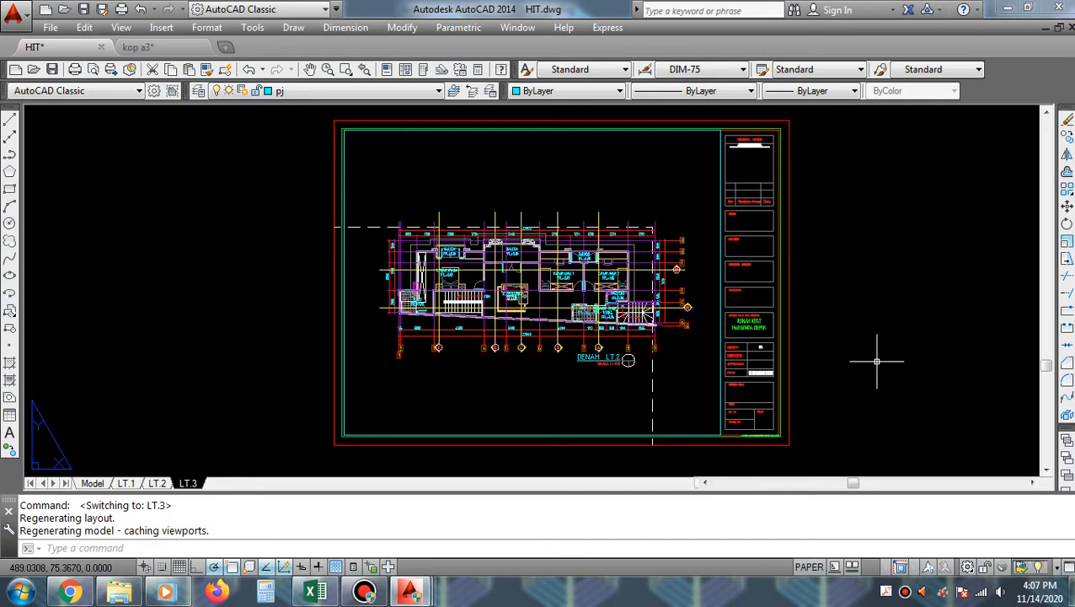
pyautogui.write('MV')
pyautogui.press('Return')
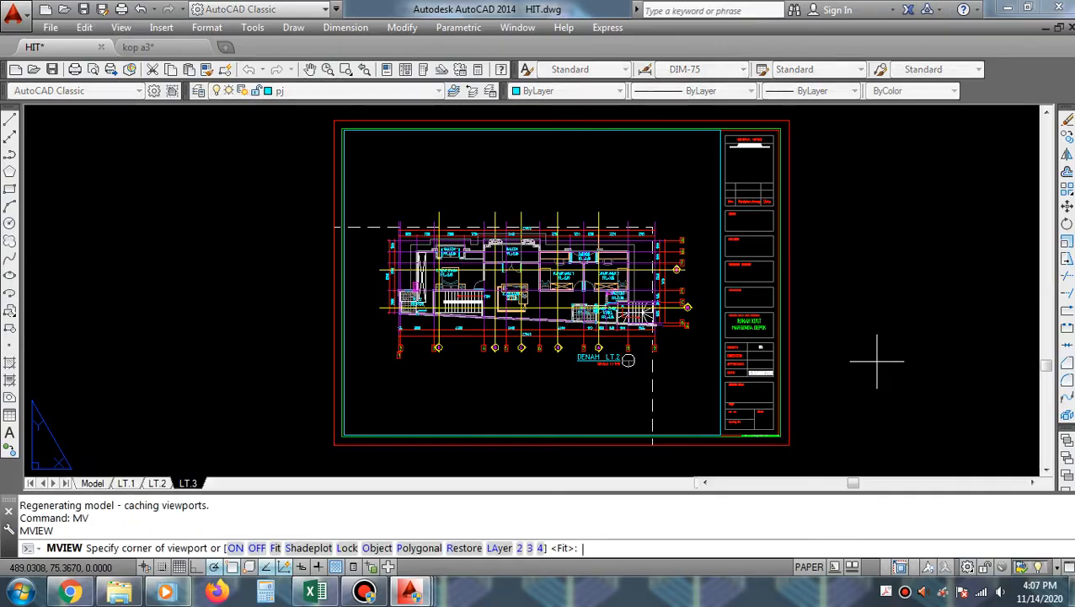
pyautogui.write('L')
pyautogui.press('Return')
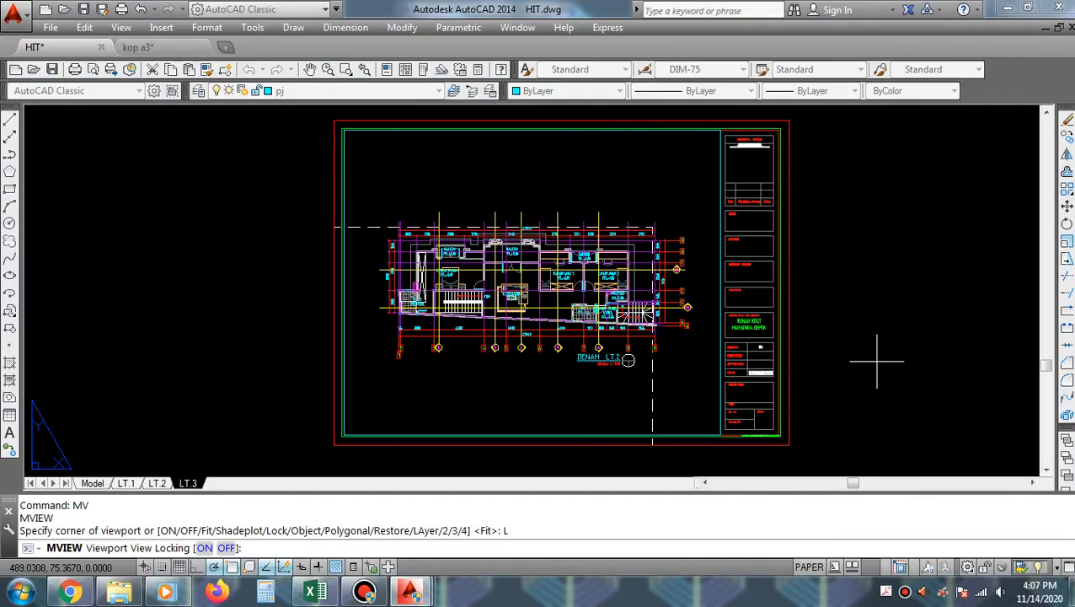
pyautogui.write('OFF')
pyautogui.press('Return')
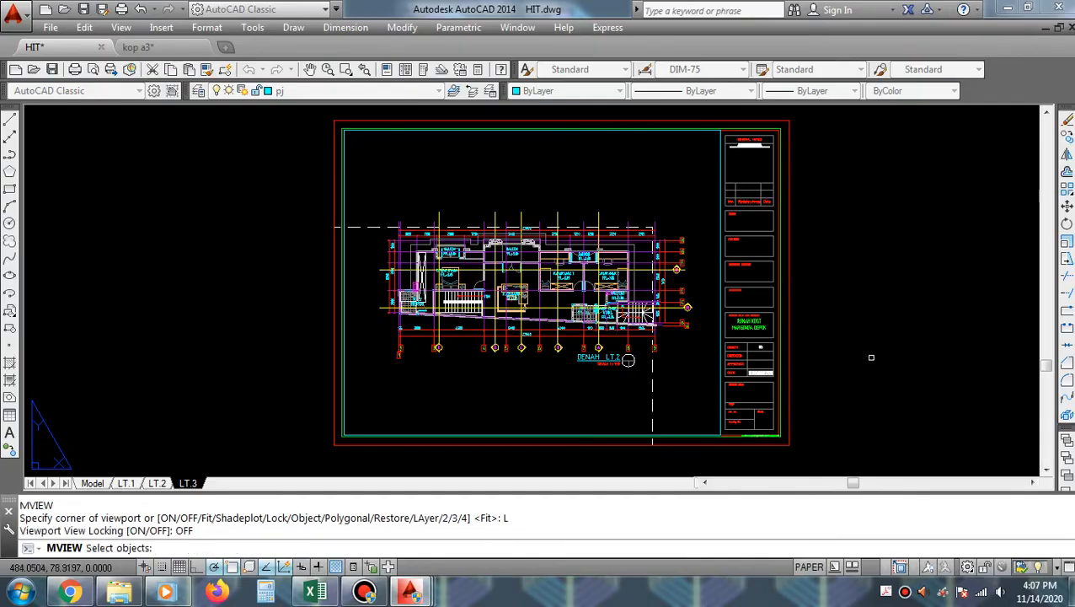
pyautogui.click(606, 466)
pyautogui.click(568, 419)
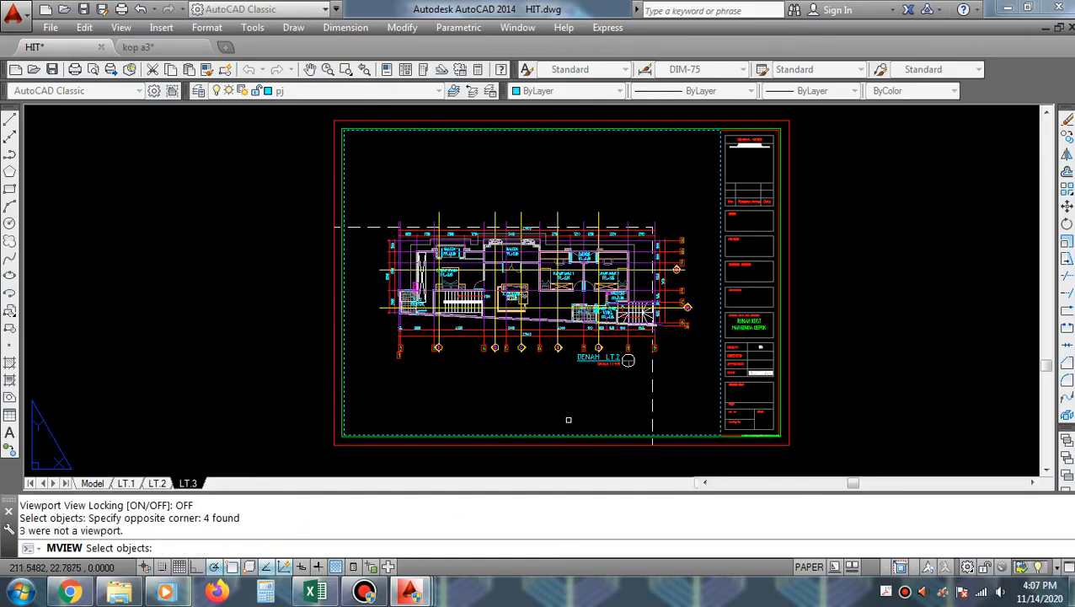
pyautogui.press('Return')
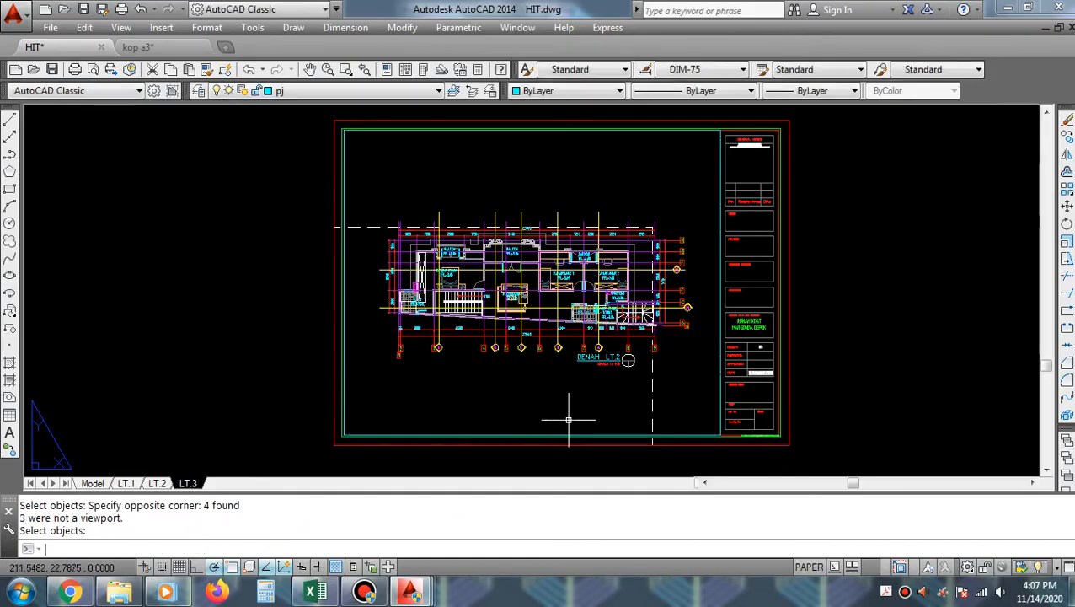
# - Pan the model inside the LT.3 viewport to frame the DENAH LT.3 floor plan, and return to paper space
pyautogui.doubleClick(562, 368)
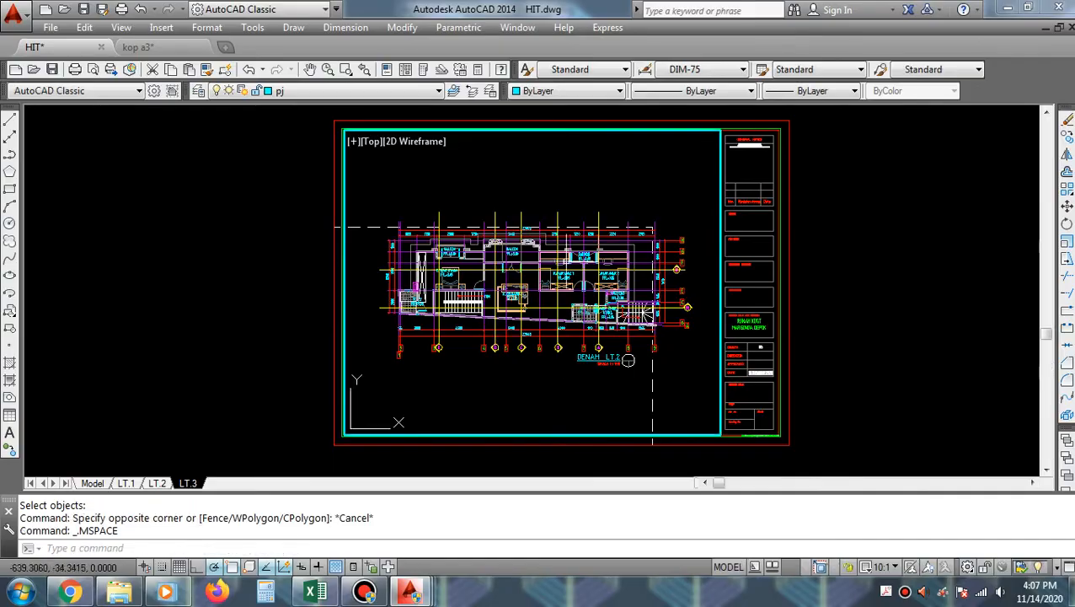
pyautogui.moveTo(578, 186); pyautogui.dragTo(584, 385, button='middle')
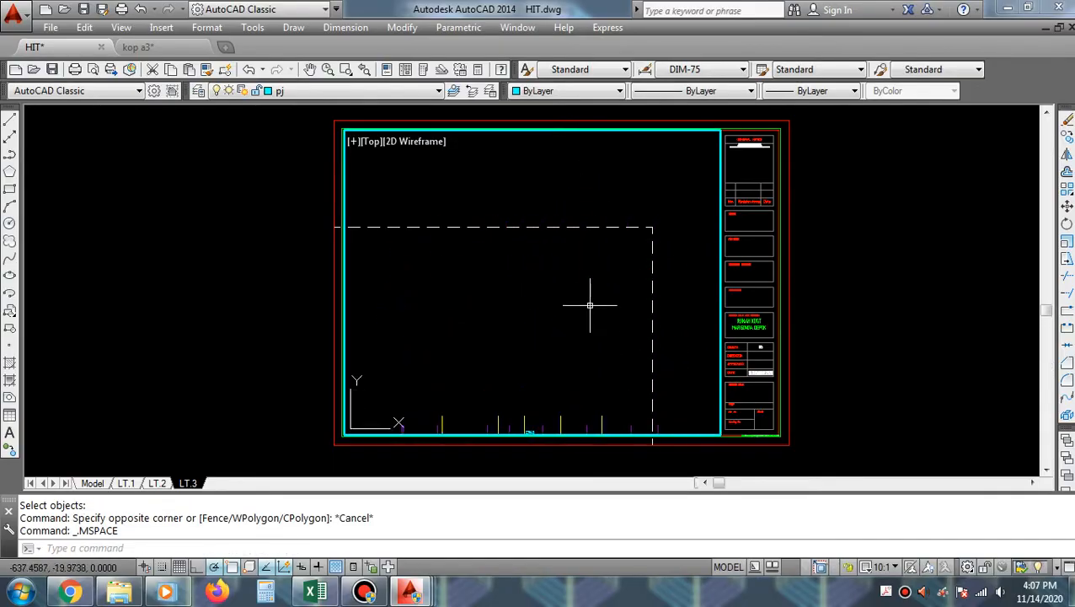
pyautogui.moveTo(598, 185)
pyautogui.mouseDown(button='middle')
pyautogui.moveTo(591, 397)
pyautogui.moveTo(588, 242)
pyautogui.moveTo(588, 379)
pyautogui.mouseUp(button='middle')
pyautogui.moveTo(587, 193); pyautogui.dragTo(584, 360, button='middle')
pyautogui.moveTo(580, 204); pyautogui.dragTo(589, 295, button='middle')
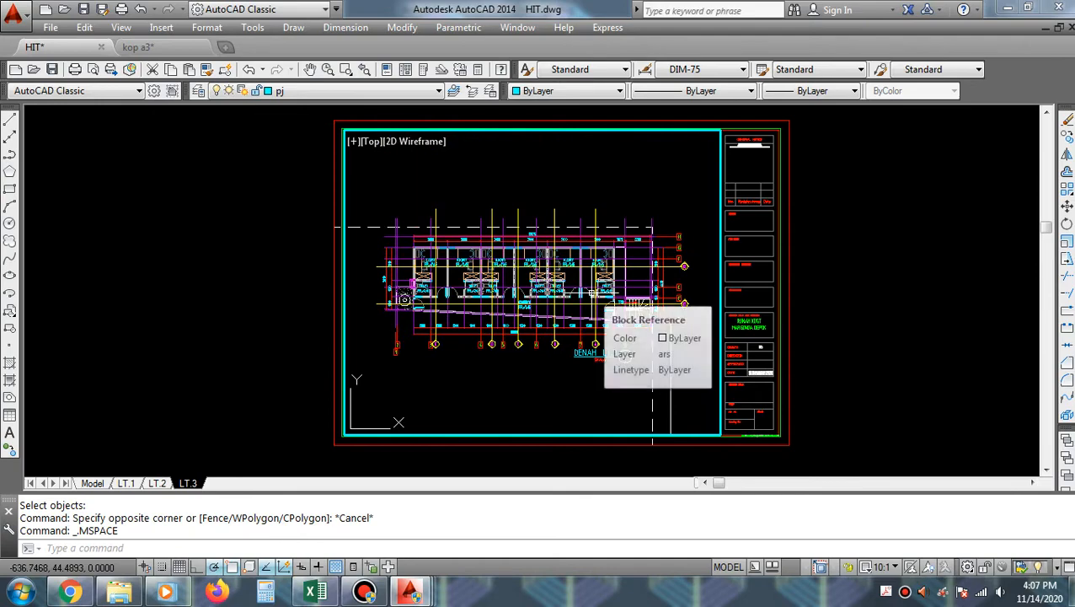
pyautogui.doubleClick(854, 288)
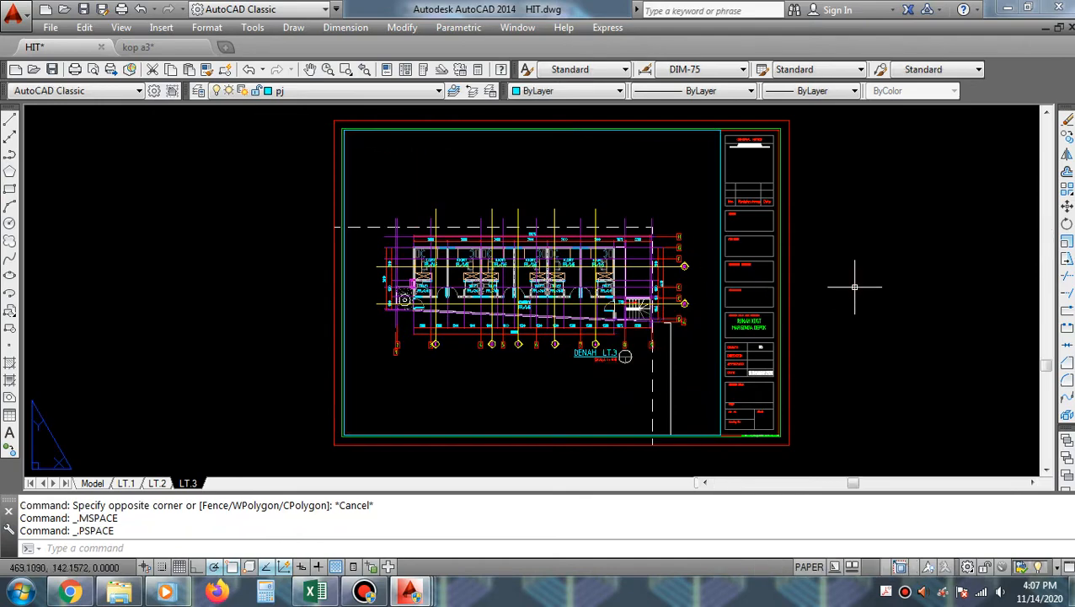
pyautogui.write('ML')
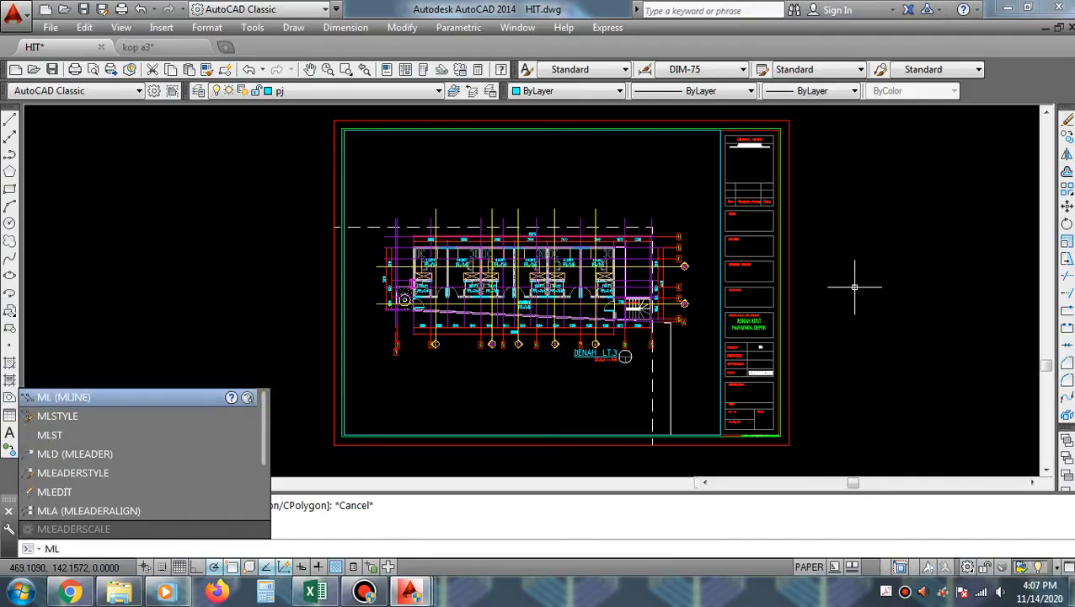
pyautogui.press('Return')
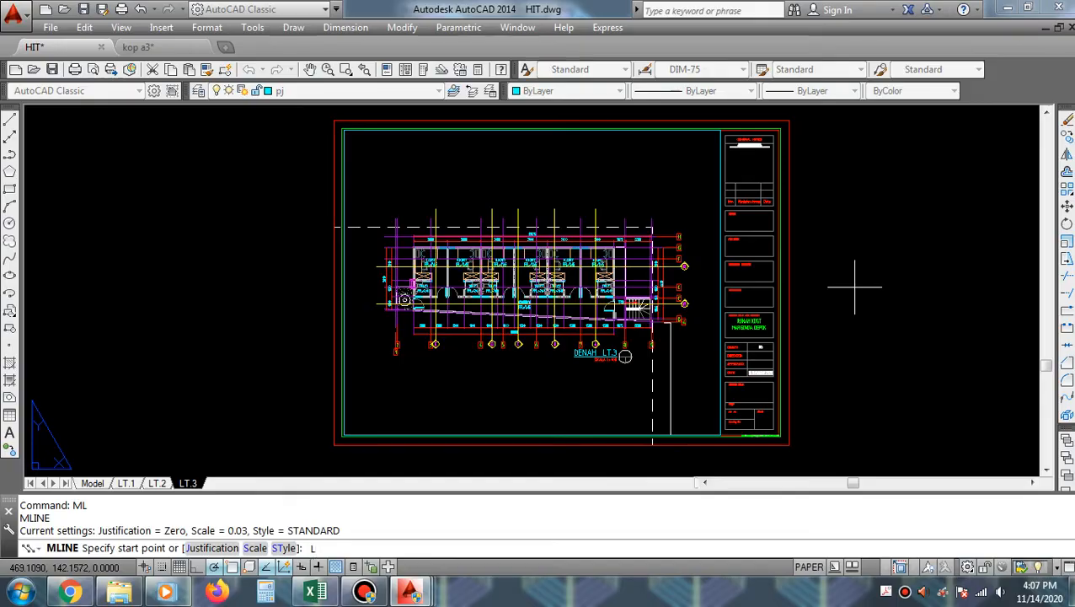
pyautogui.press('Escape')
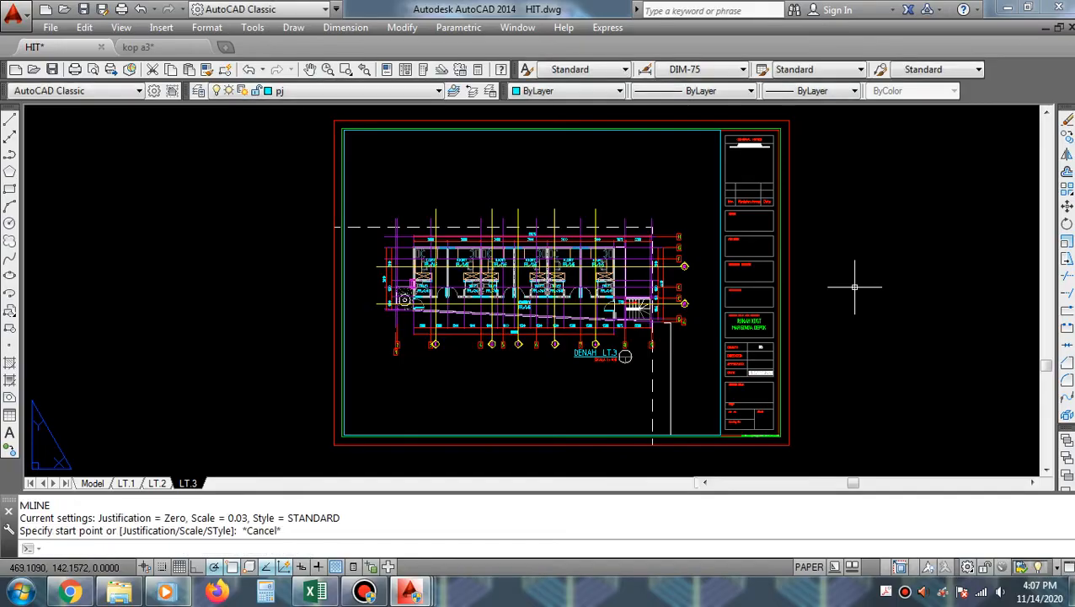
# - Turn view locking on for the LT.3 layout's viewport with the MVIEW Lock option
pyautogui.write('M')
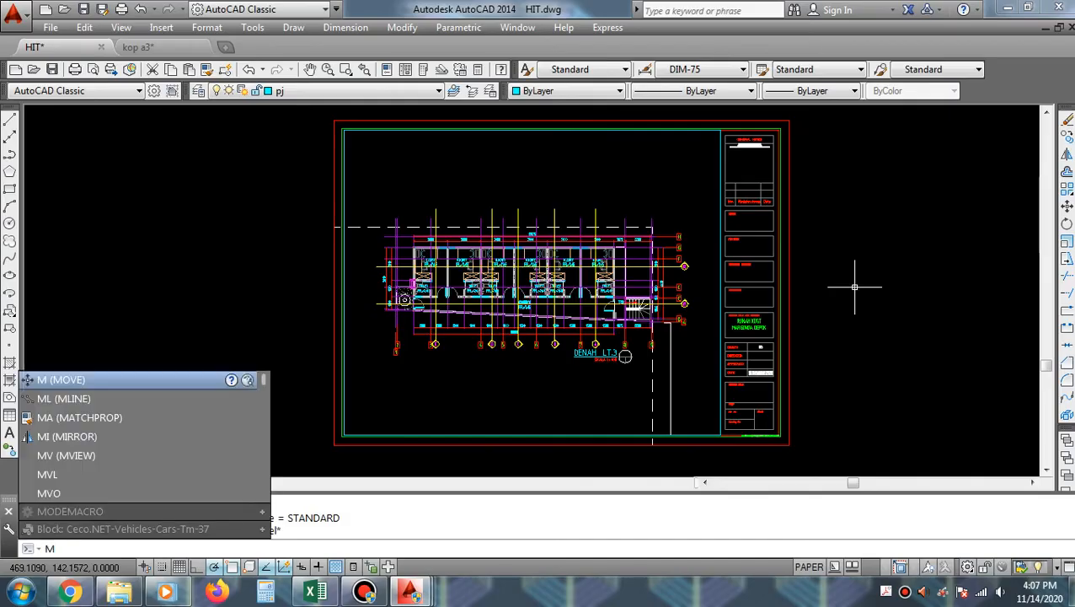
pyautogui.write('V')
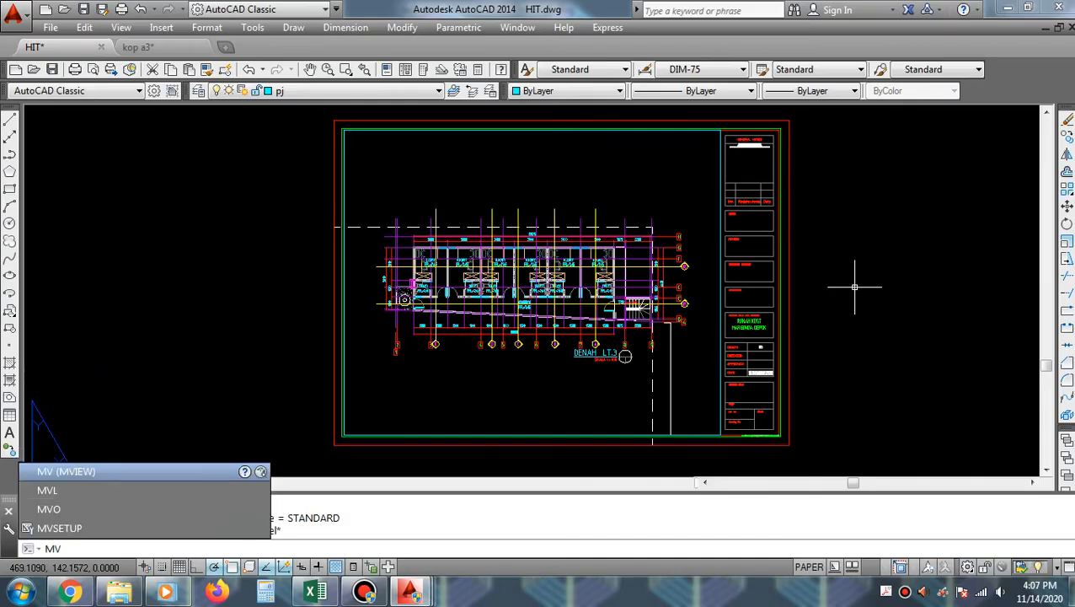
pyautogui.press('Return')
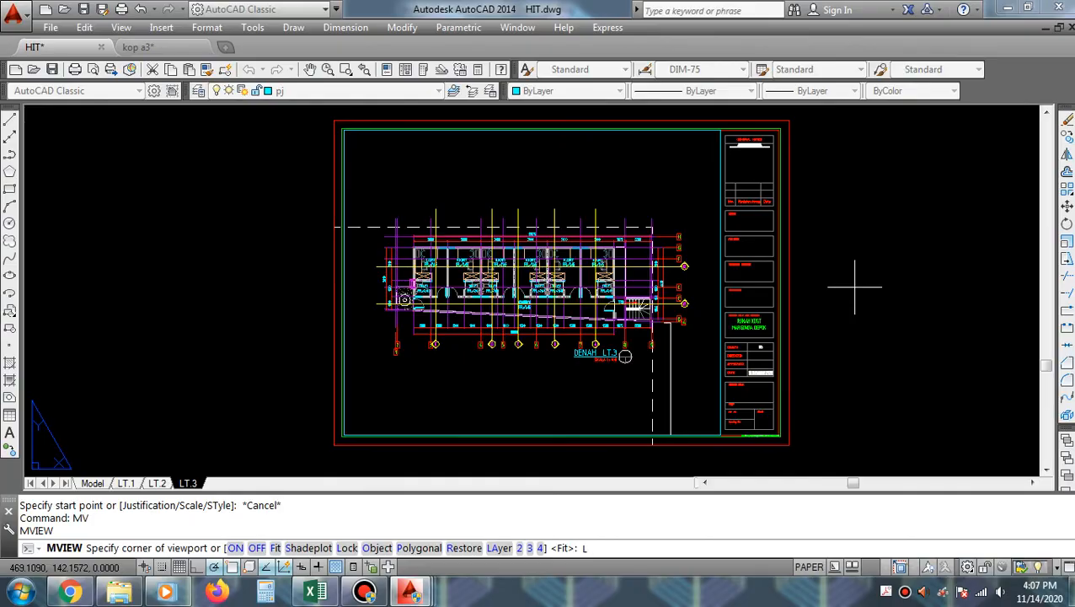
pyautogui.press('Return')
pyautogui.write('O')
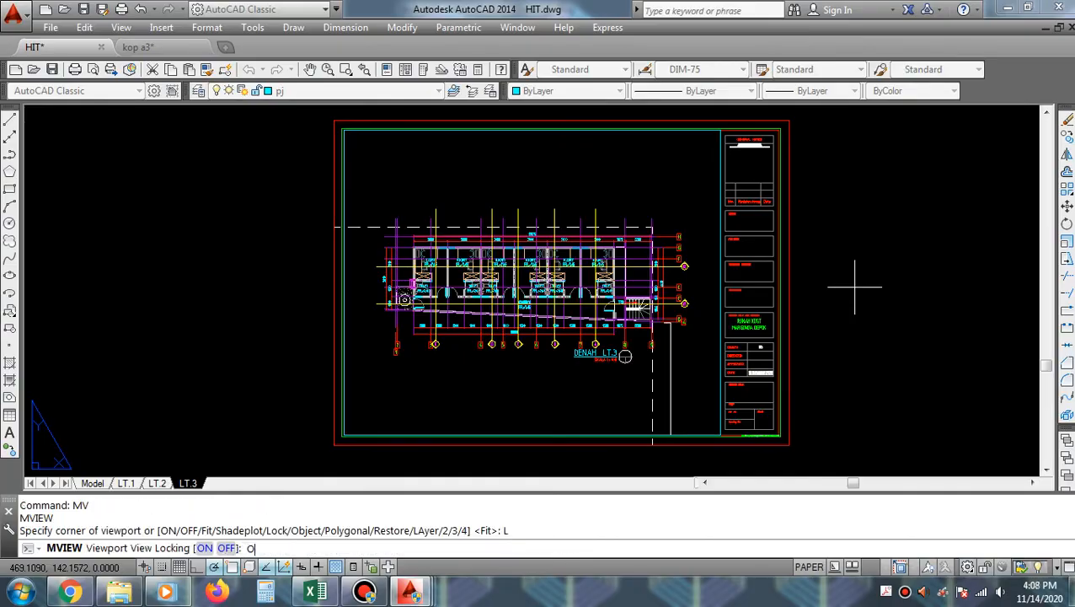
pyautogui.write('N')
pyautogui.press('Return')
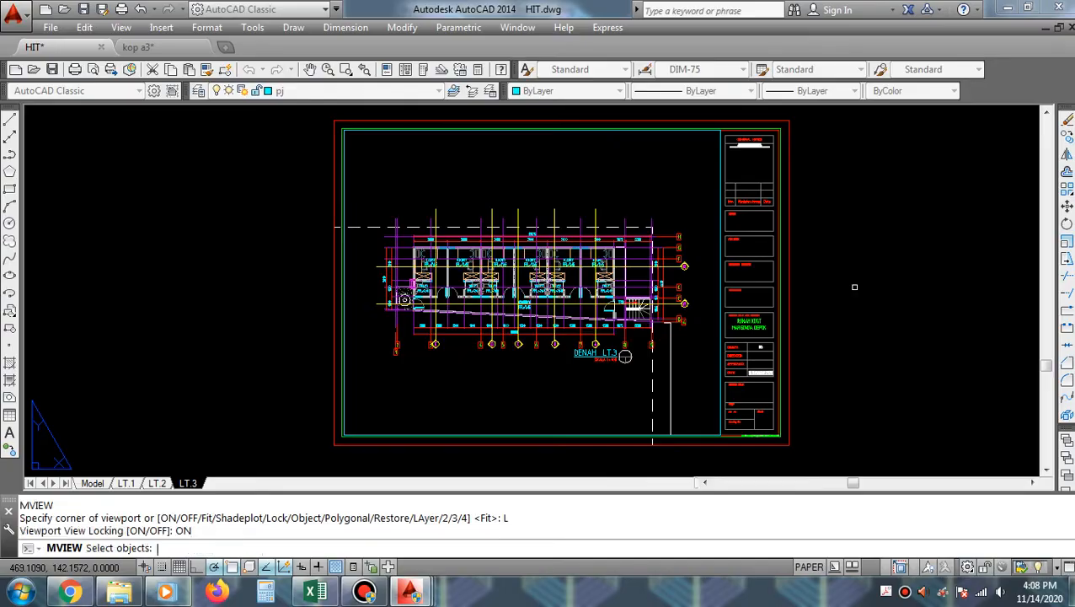
pyautogui.click(569, 460)
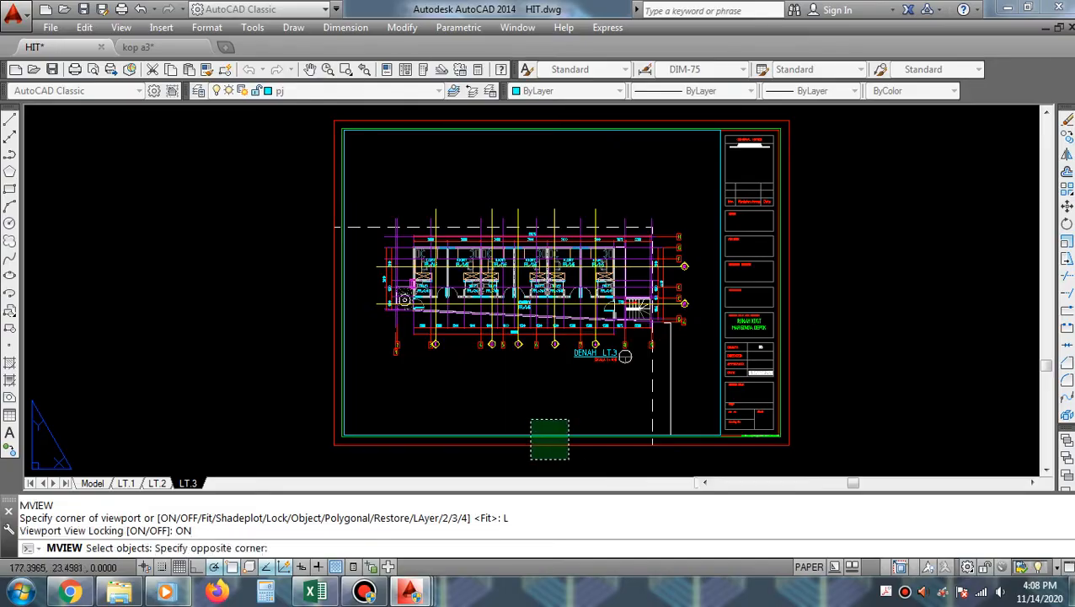
pyautogui.click(531, 419)
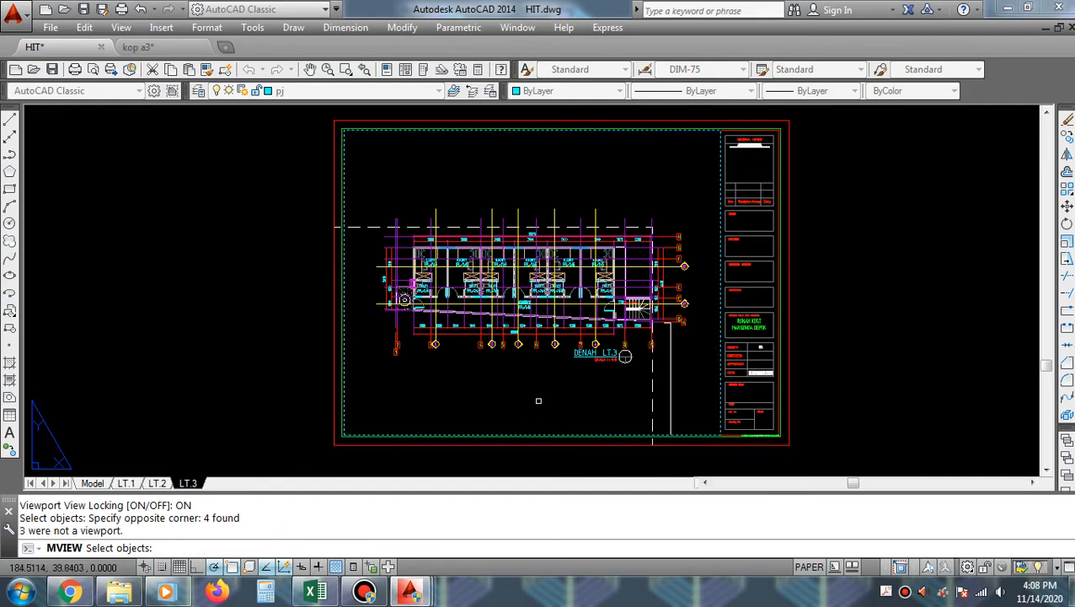
pyautogui.press('Return')
# - Test the LT.3 viewport's view lock by zooming and panning with the viewport active, and return to paper space
pyautogui.doubleClick(547, 386)
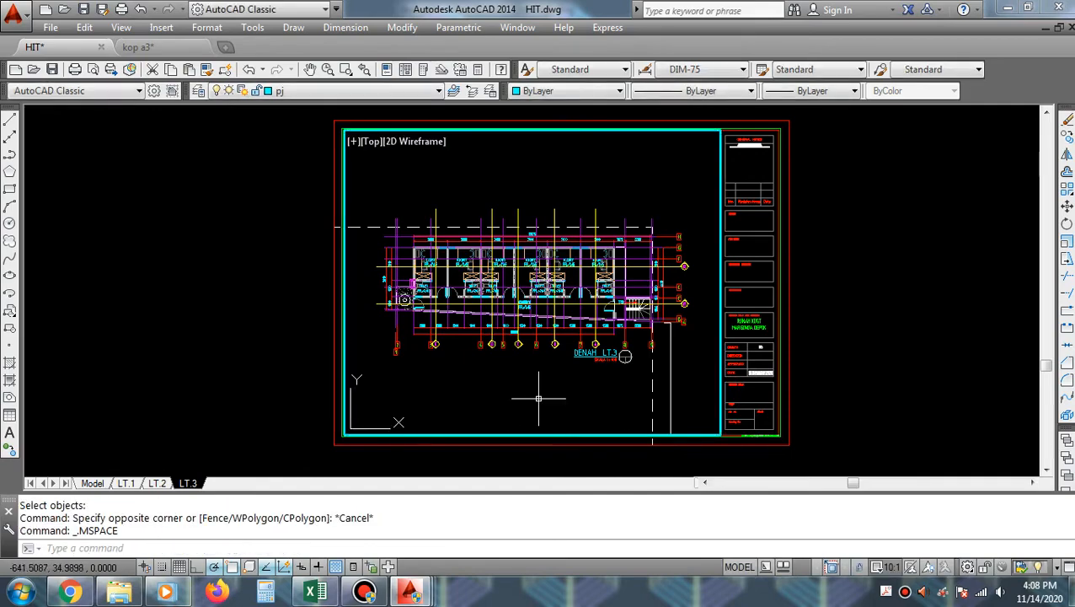
pyautogui.scroll(2, 544, 362)
pyautogui.moveTo(543, 363); pyautogui.dragTo(463, 289, button='middle')
pyautogui.scroll(-2, 515, 295)
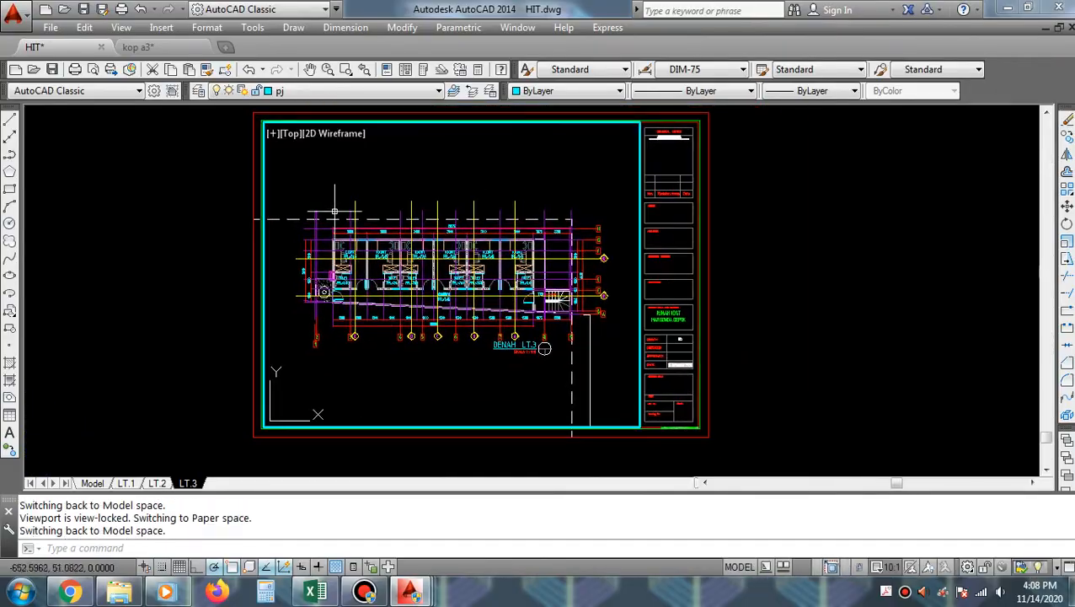
pyautogui.scroll(5, 376, 327)
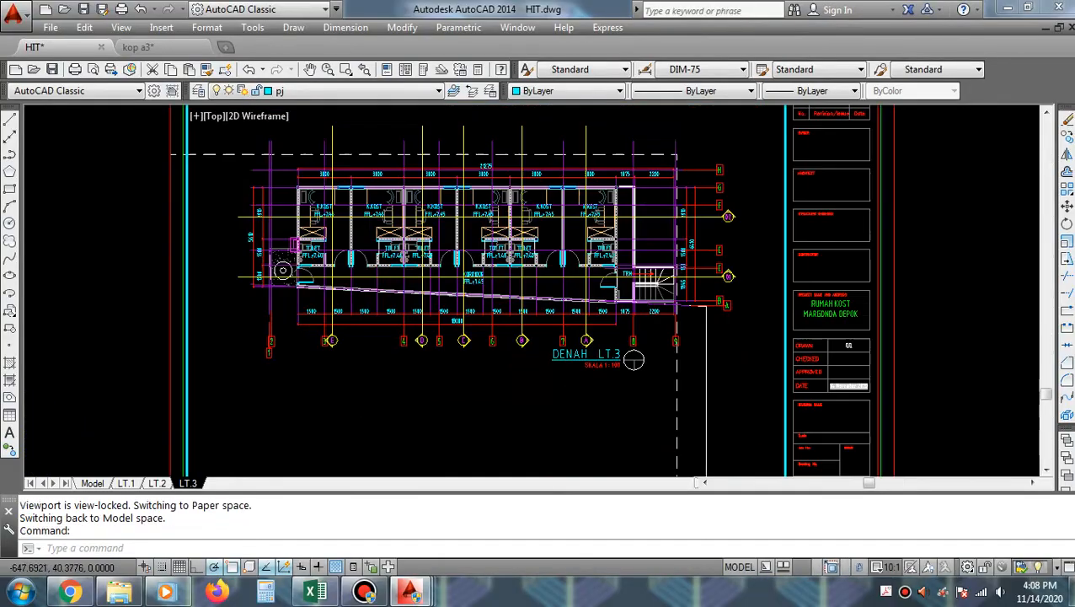
pyautogui.click(376, 326)
pyautogui.press('Escape')
pyautogui.press('Escape')
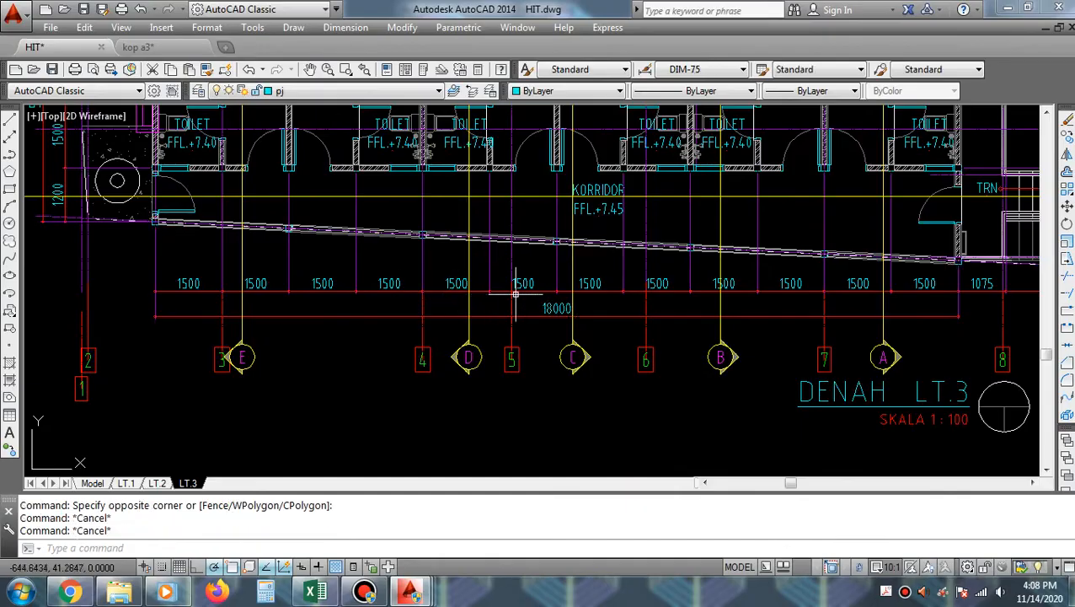
pyautogui.scroll(-5, 531, 312)
pyautogui.scroll(-2, 522, 307)
pyautogui.scroll(2, 558, 268)
pyautogui.scroll(-2, 574, 262)
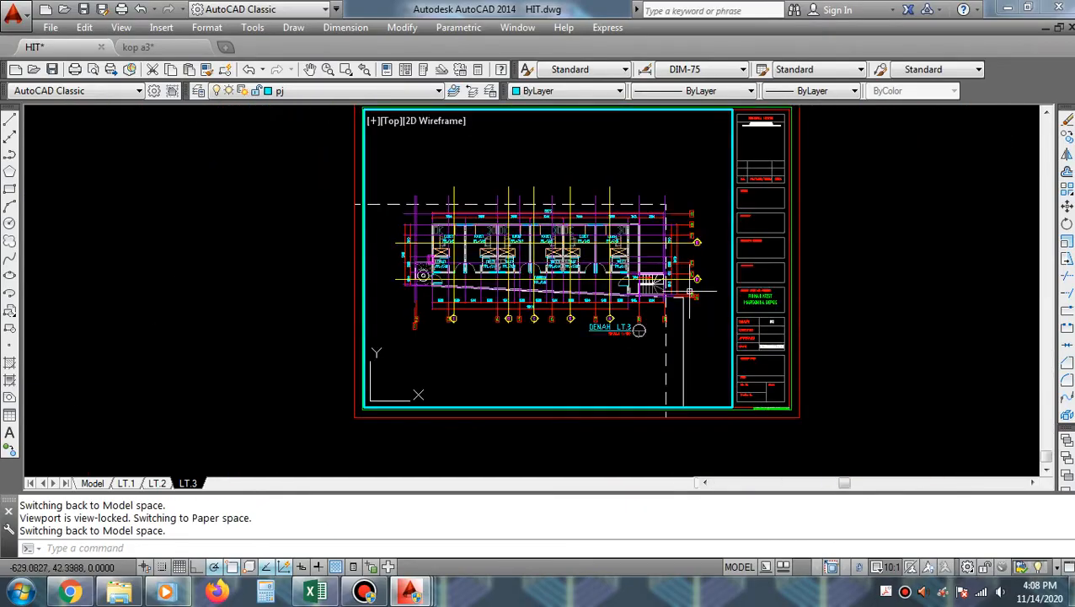
pyautogui.doubleClick(918, 324)
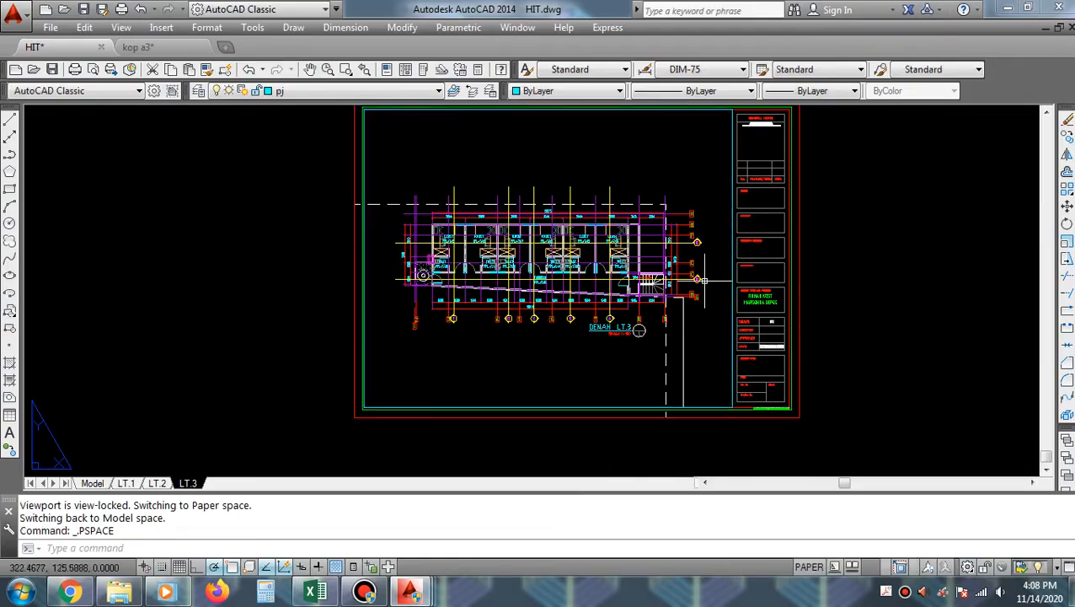
# - Create a copy of the LT.3 layout and place it at the end of the layouts
pyautogui.rightClick(191, 485)
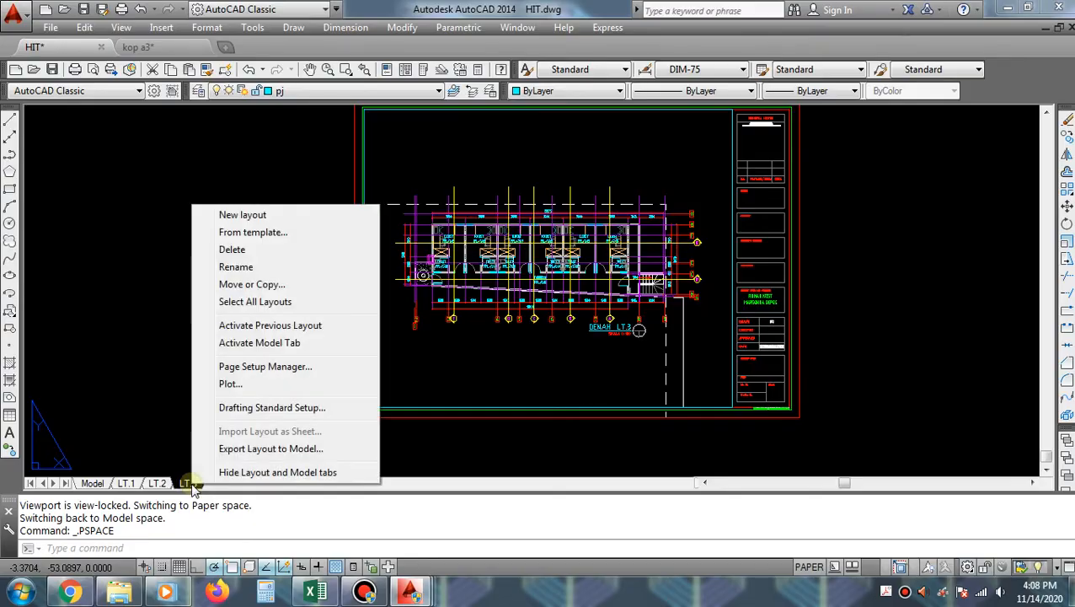
pyautogui.click(276, 285)
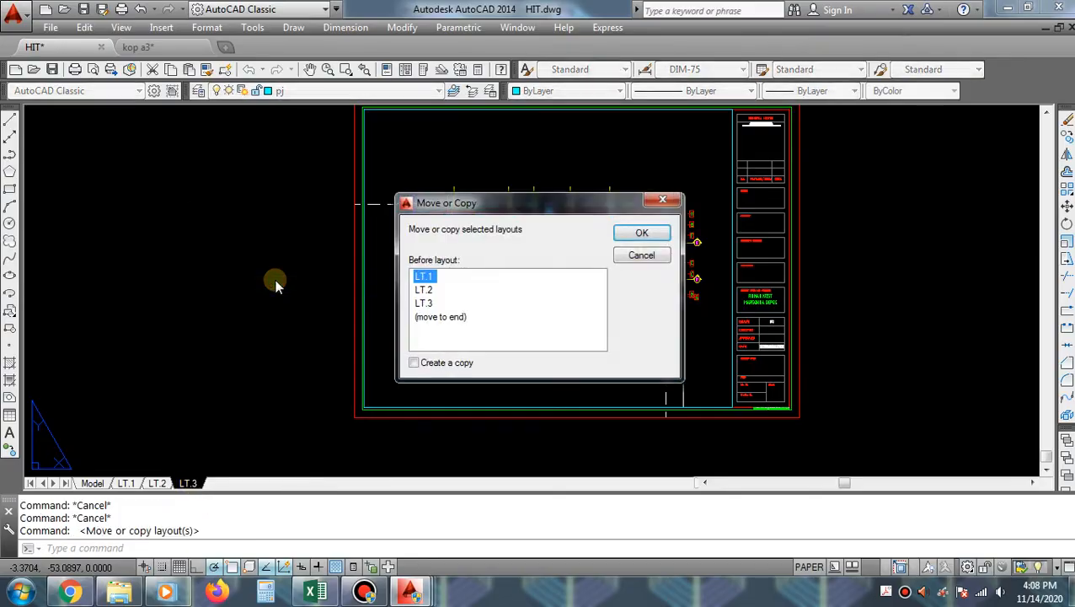
pyautogui.click(427, 319)
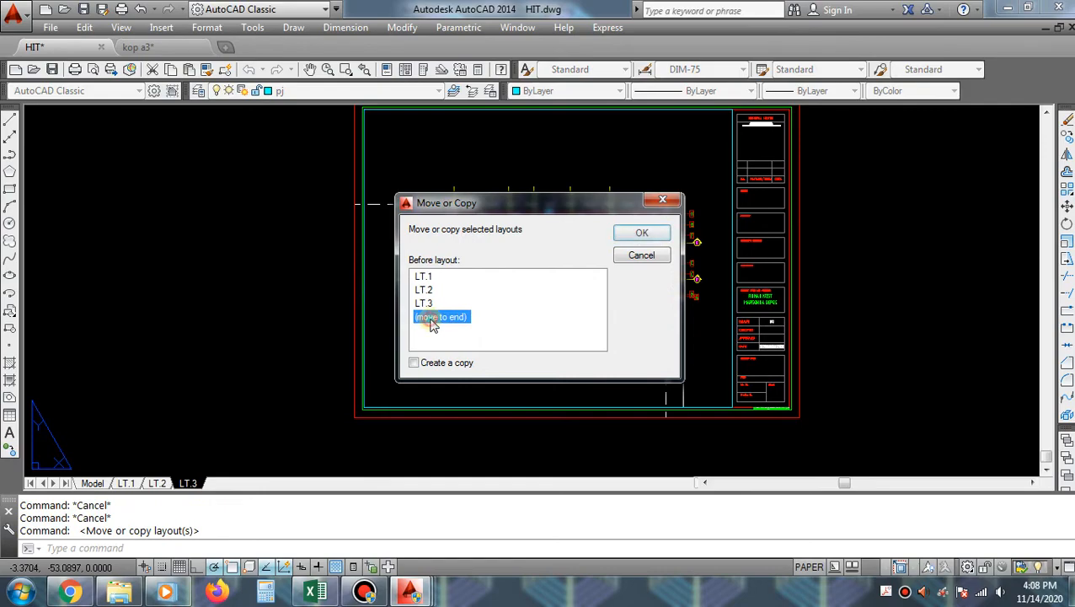
pyautogui.click(413, 363)
pyautogui.click(642, 233)
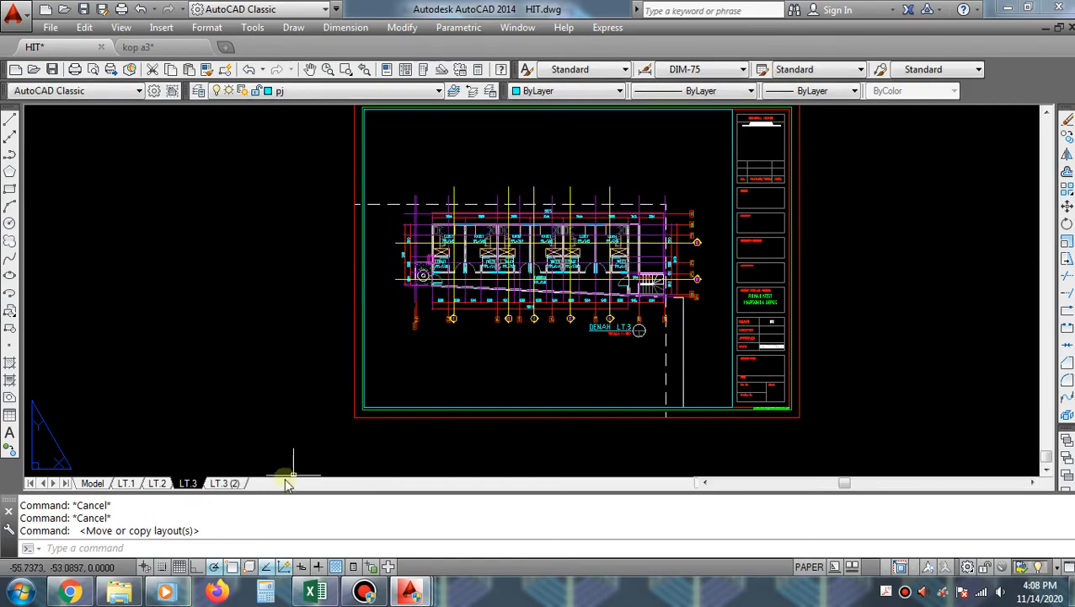
# - Rename the copied LT.3 layout as LT.ATAP
pyautogui.click(235, 484)
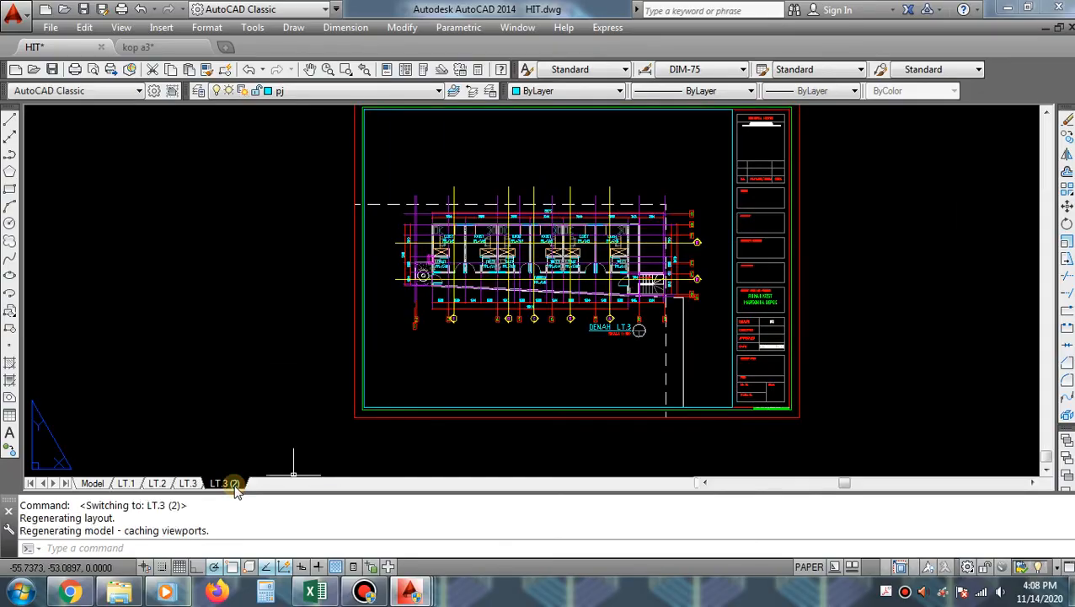
pyautogui.rightClick(235, 487)
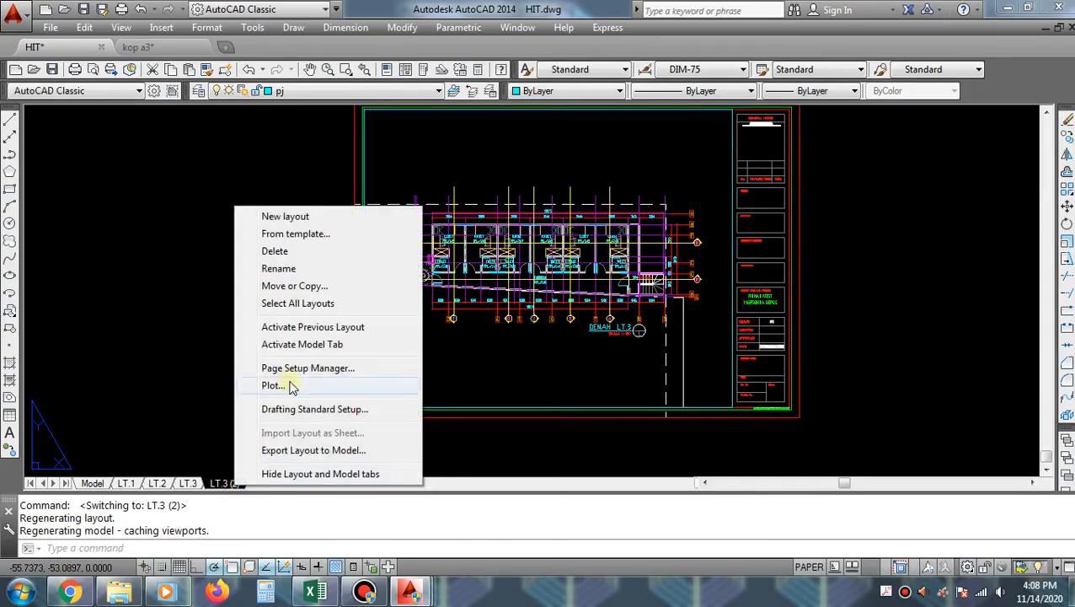
pyautogui.click(315, 267)
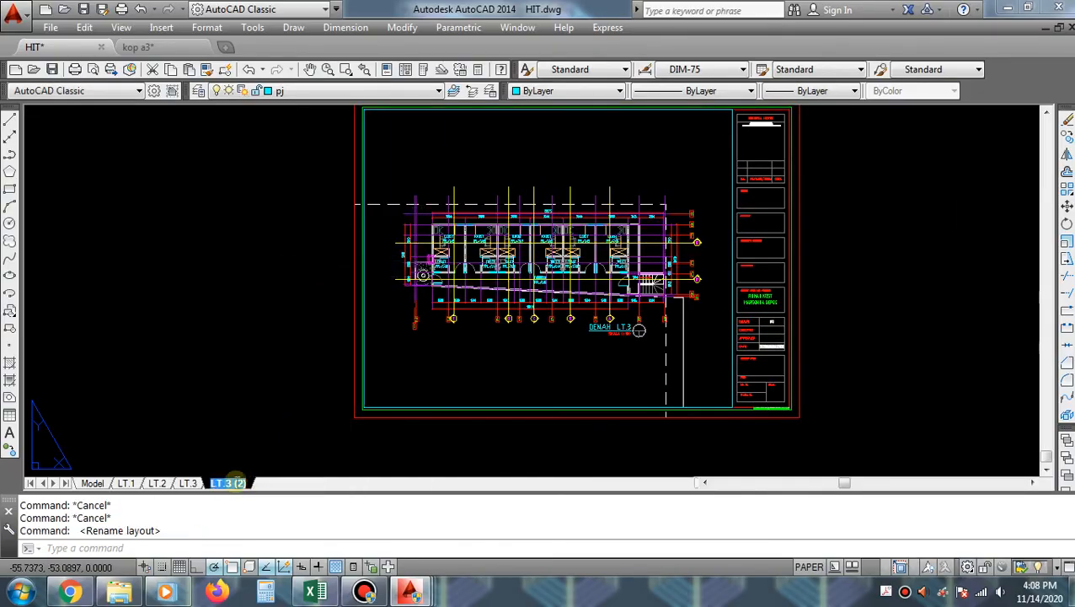
pyautogui.write('LT.ATAP')
pyautogui.click(361, 430)
pyautogui.click(308, 430)
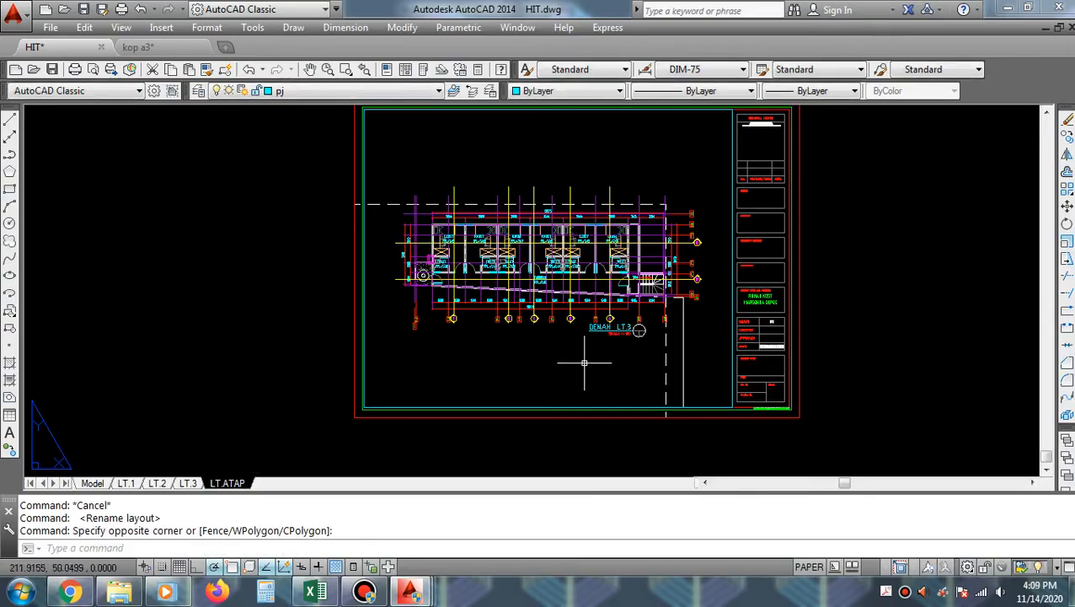
# - Turn view locking off for the LT.ATAP layout's viewport with the MVIEW Lock option
pyautogui.moveTo(684, 371); pyautogui.dragTo(677, 382, button='middle')
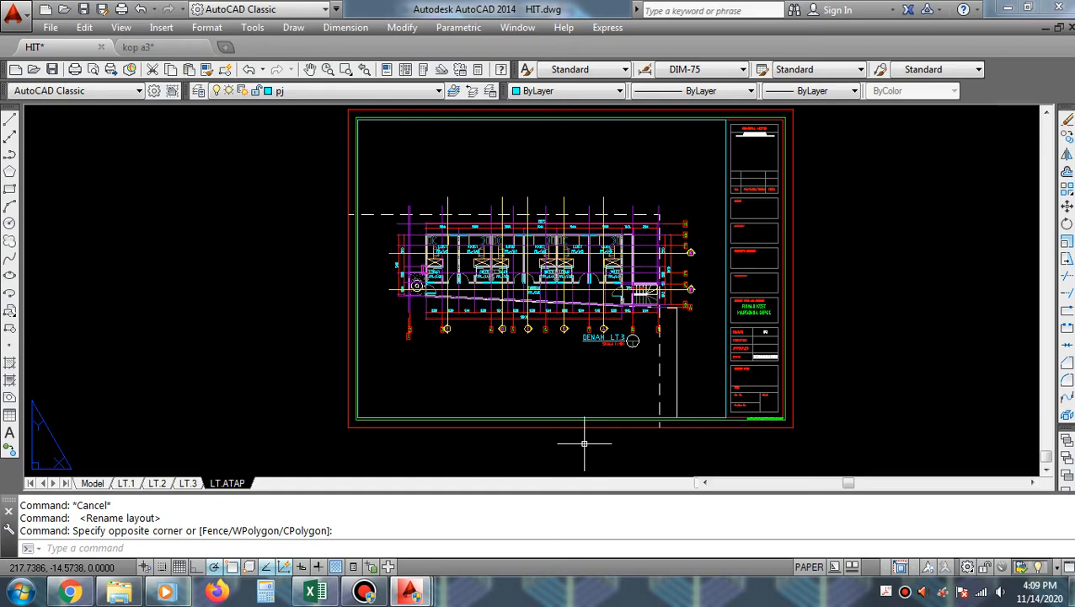
pyautogui.write('MV')
pyautogui.press('Return')
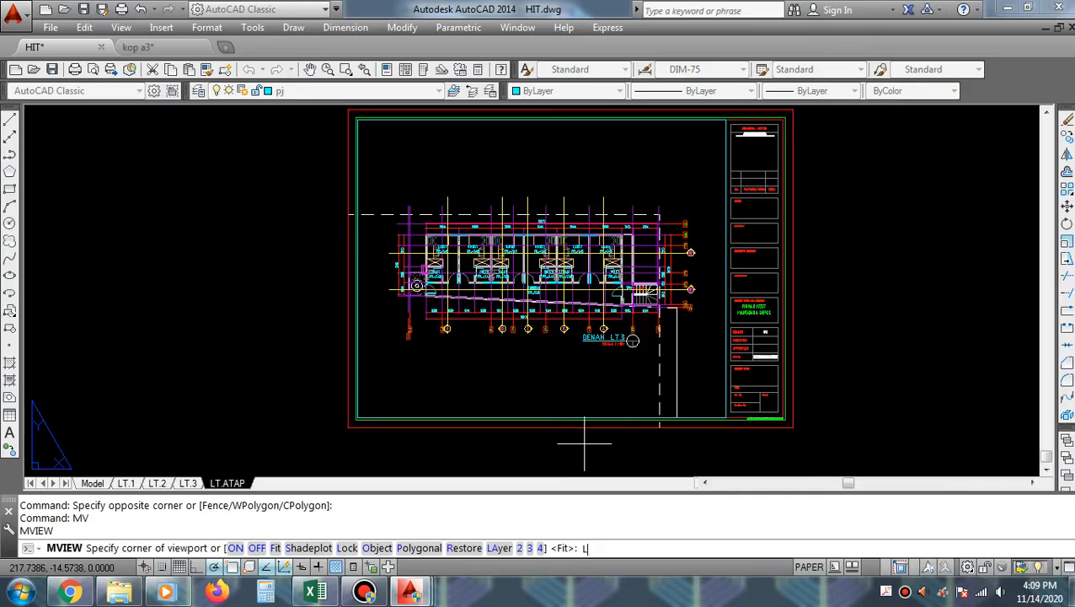
pyautogui.write('L')
pyautogui.press('Return')
pyautogui.write('OFF]: OFF')
pyautogui.press('Return')
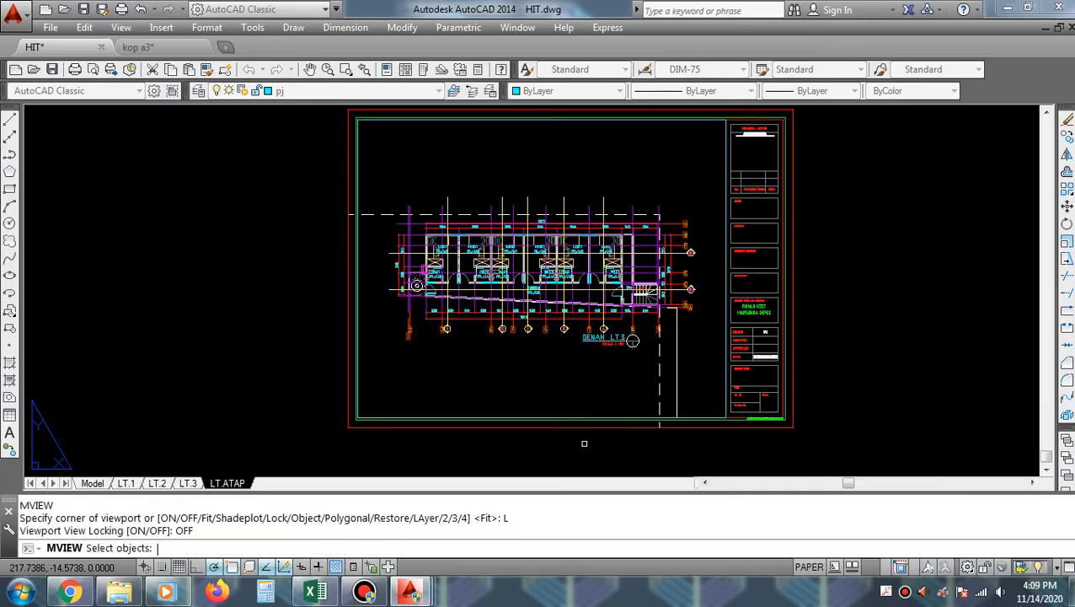
pyautogui.click(579, 447)
pyautogui.click(545, 403)
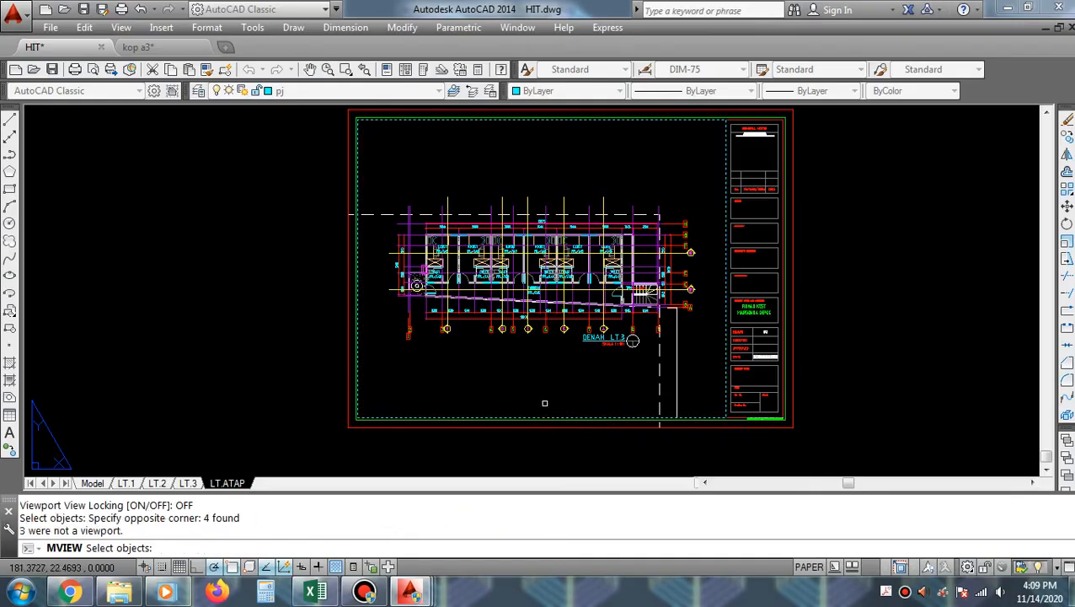
pyautogui.press('Return')
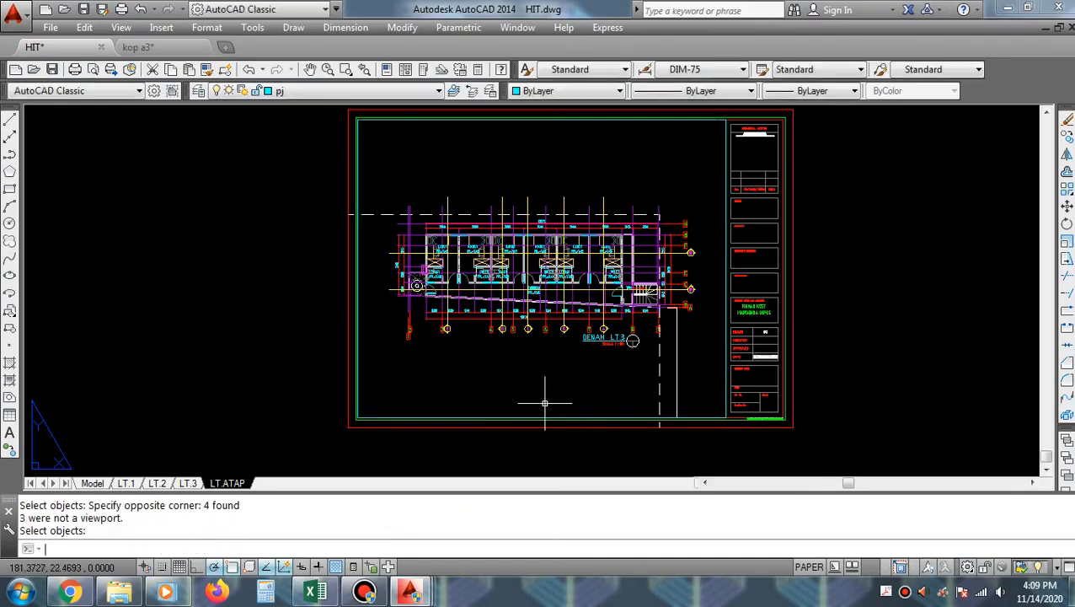
# - Activate the LT.ATAP viewport and pan its view from the DENAH LT.3 plan to the DENAH LT.ATAP roof plan
pyautogui.doubleClick(557, 371)
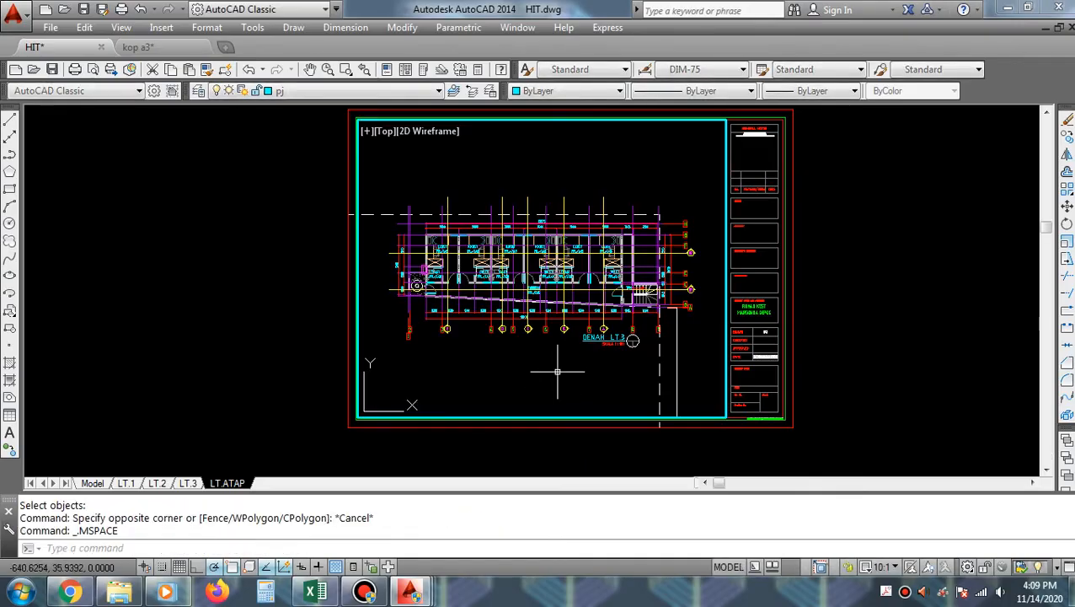
pyautogui.moveTo(588, 178); pyautogui.dragTo(588, 313, button='middle')
pyautogui.moveTo(592, 197); pyautogui.dragTo(604, 367, button='middle')
pyautogui.moveTo(616, 174); pyautogui.dragTo(619, 384, button='middle')
pyautogui.moveTo(632, 220); pyautogui.dragTo(615, 291, button='middle')
pyautogui.moveTo(620, 238)
pyautogui.mouseDown(button='middle')
pyautogui.moveTo(622, 379)
pyautogui.moveTo(660, 251)
pyautogui.moveTo(620, 235)
pyautogui.mouseUp(button='middle')
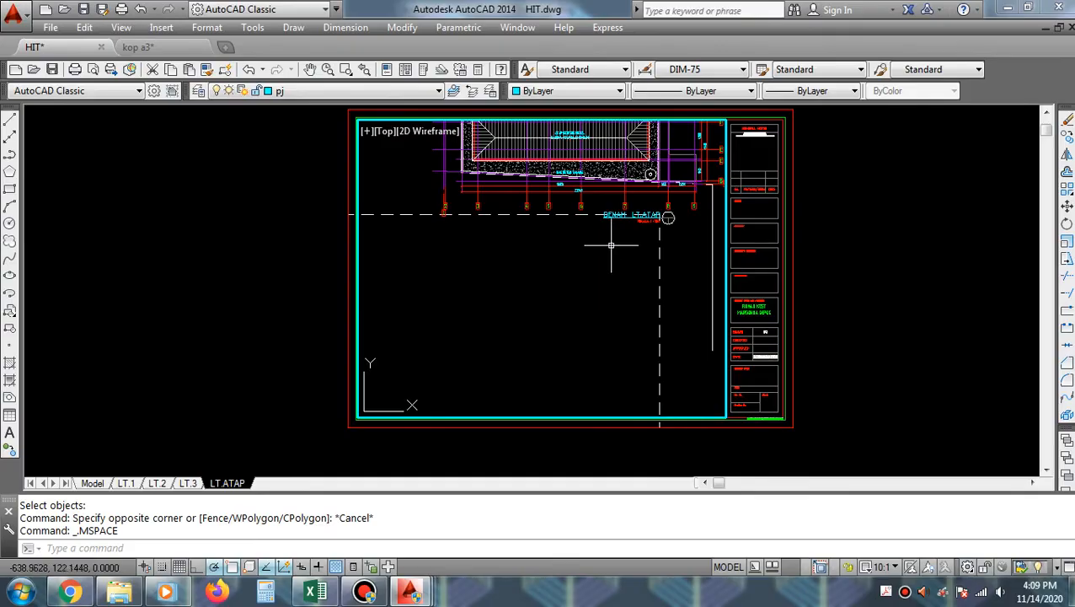
# - Frame the whole DENAH LT.ATAP roof plan inside the active viewport with a window zoom
pyautogui.scroll(-10, 588, 233)
pyautogui.scroll(3, 584, 247)
pyautogui.scroll(-3, 577, 293)
pyautogui.scroll(2, 606, 331)
pyautogui.scroll(5, 585, 250)
pyautogui.write('z')
pyautogui.press('Return')
pyautogui.click(645, 215)
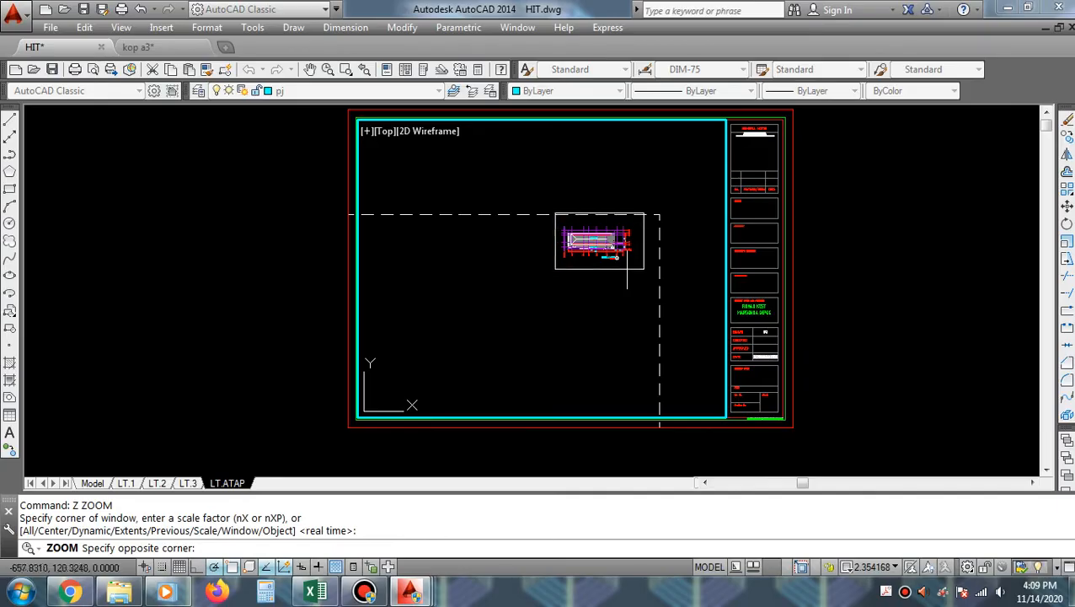
pyautogui.click(538, 273)
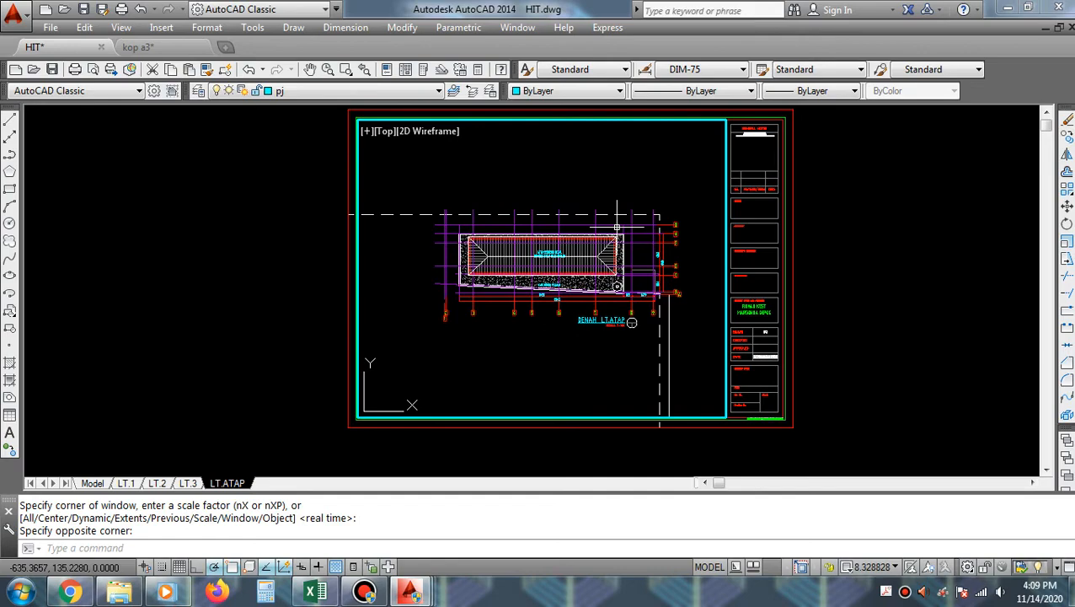
# - Scale the LT.ATAP viewport to 1:100 by zooming with the factor 1000/100XP
pyautogui.write('z')
pyautogui.press('Return')
pyautogui.write('1000/100XP')
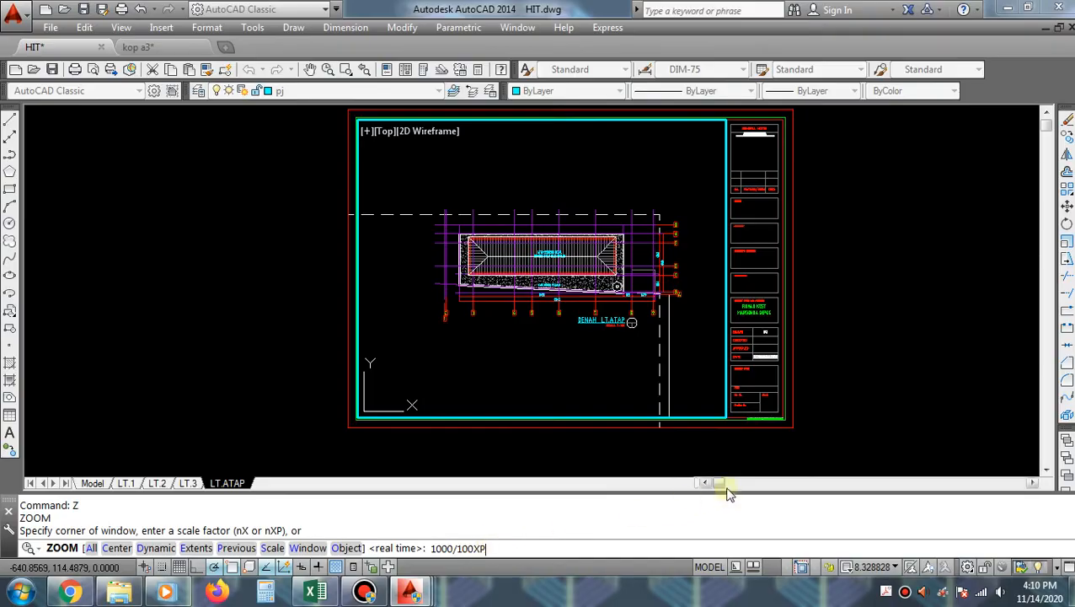
pyautogui.press('Return')
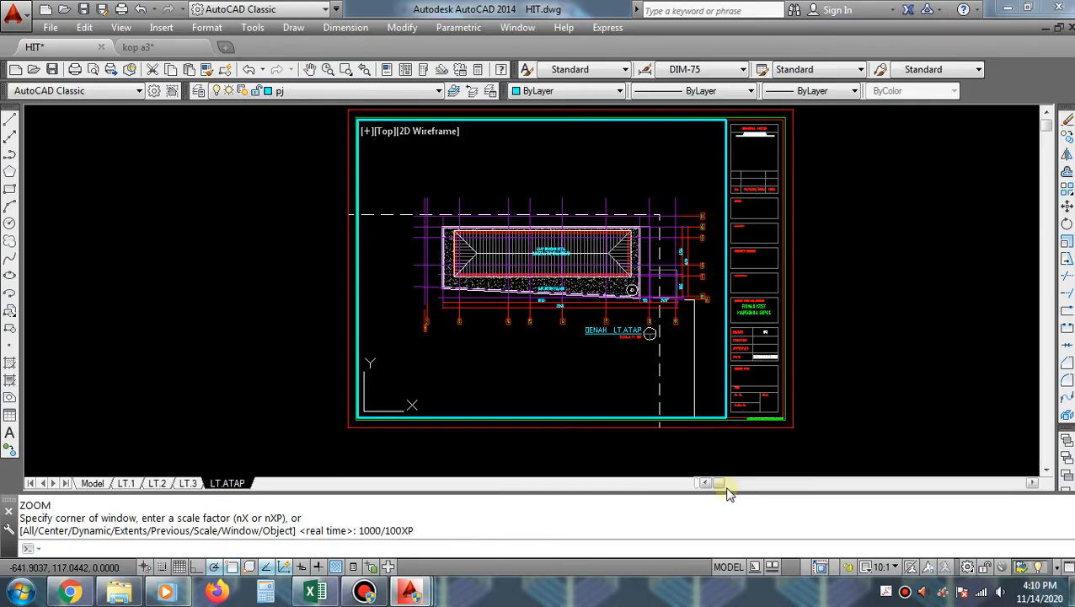
# - Pan the roof plan to a centred position within the LT.ATAP viewport and return to paper space
pyautogui.write('P')
pyautogui.press('Return')
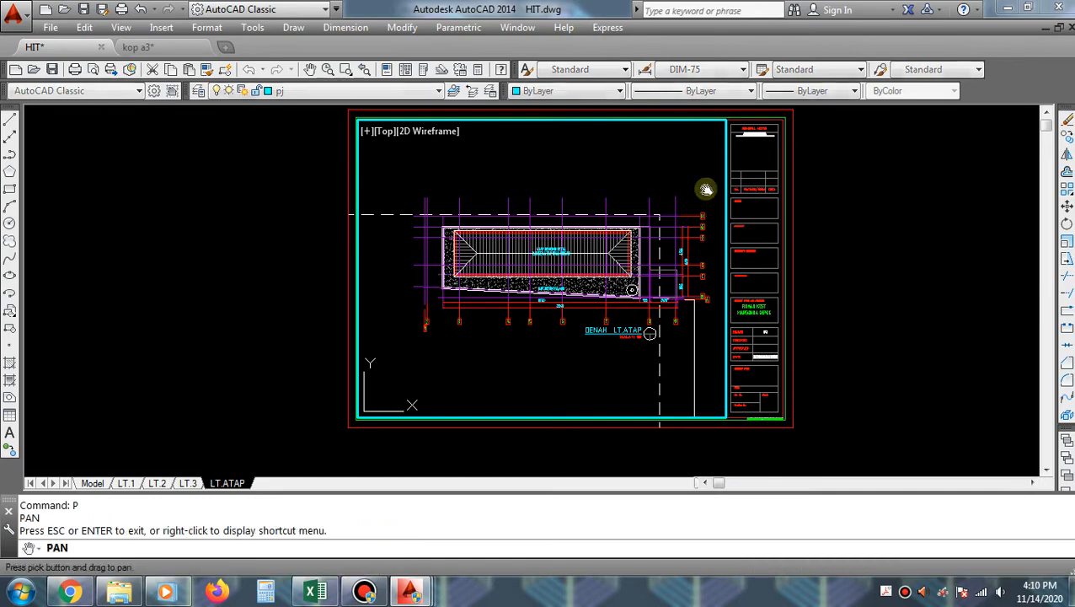
pyautogui.moveTo(710, 182); pyautogui.dragTo(699, 187)
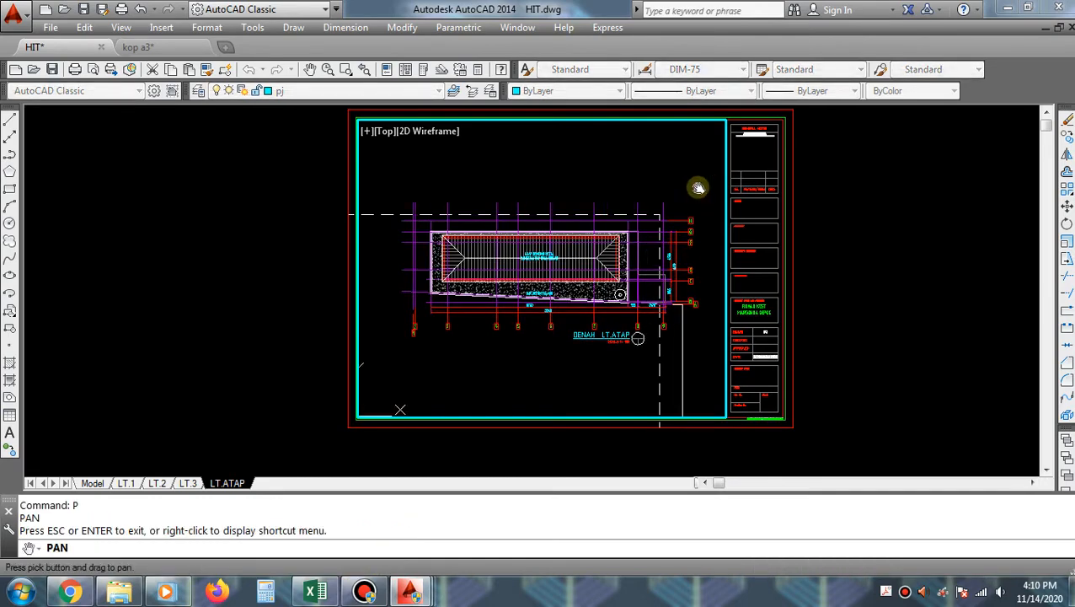
pyautogui.rightClick(699, 187)
pyautogui.click(732, 199)
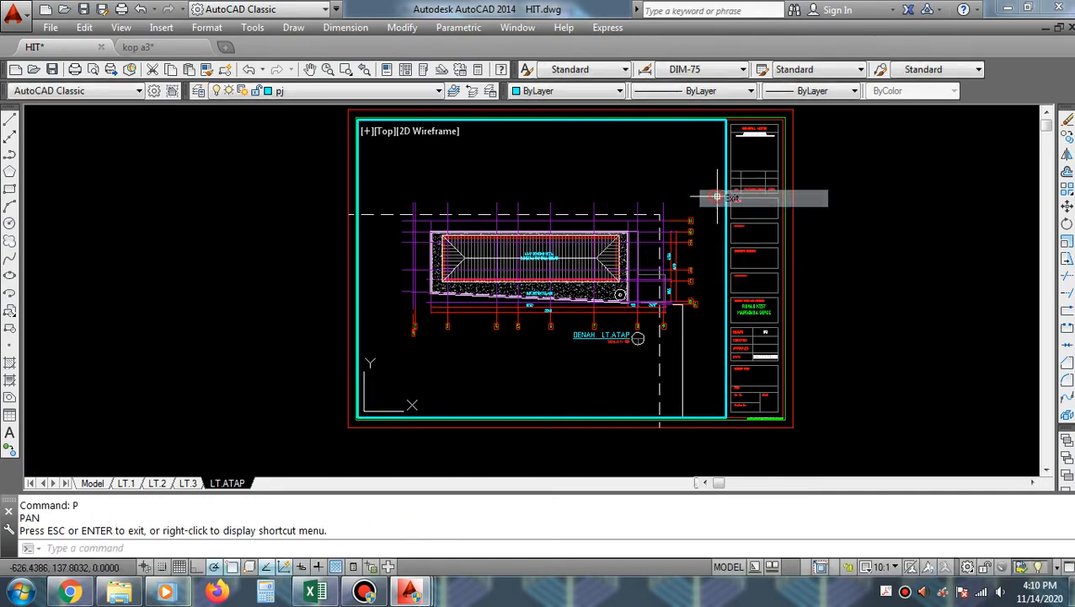
pyautogui.doubleClick(889, 242)
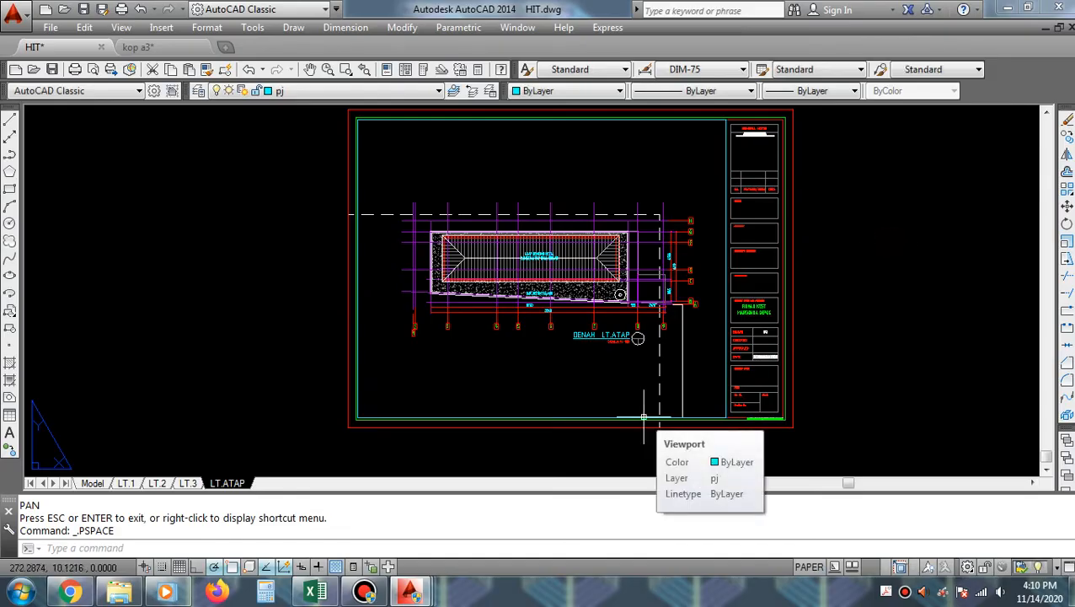
# - Turn view locking on for the LT.ATAP layout's viewport with the MVIEW Lock option
pyautogui.write('MV')
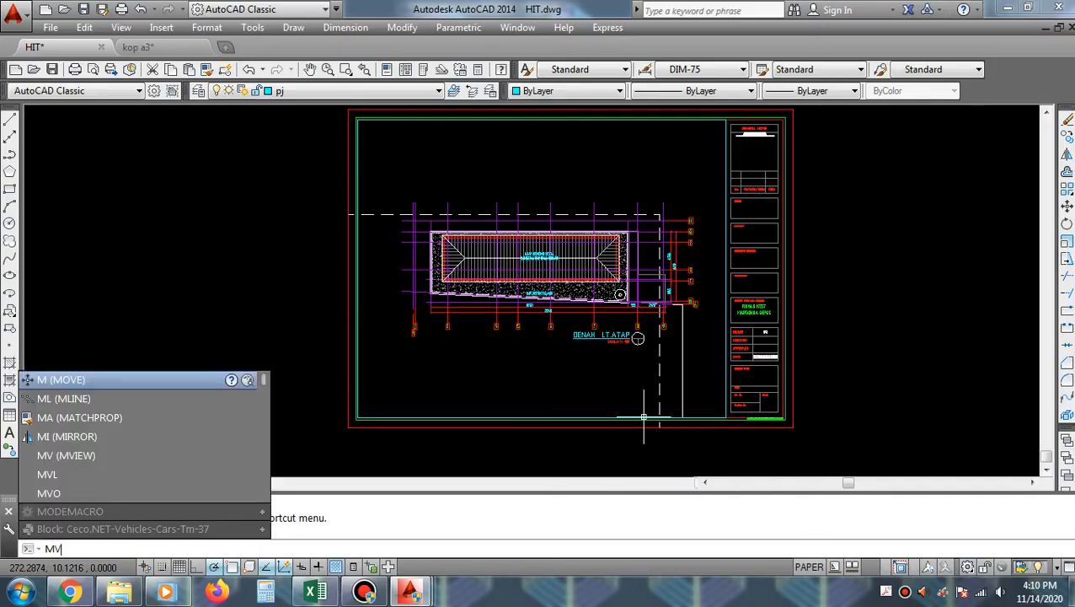
pyautogui.press('Return')
pyautogui.write('L')
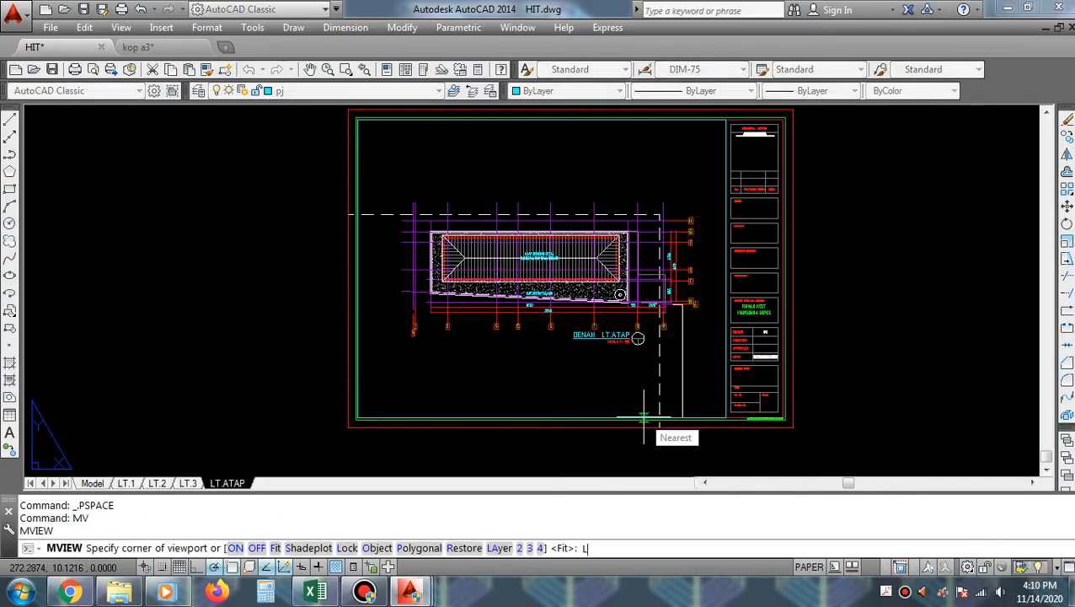
pyautogui.press('Return')
pyautogui.write('ON')
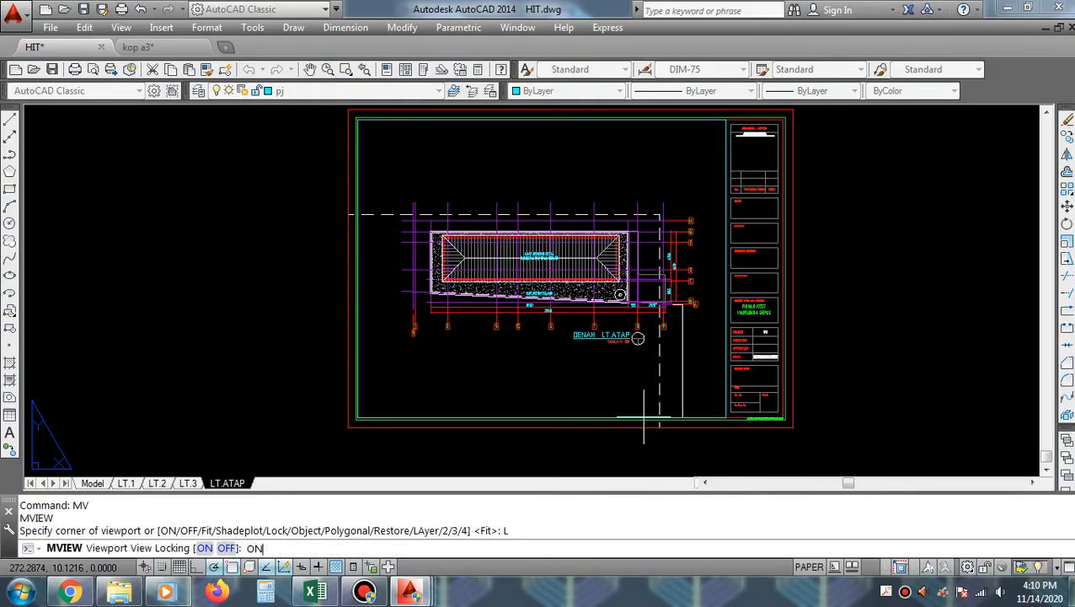
pyautogui.press('Return')
pyautogui.click(651, 426)
pyautogui.click(588, 393)
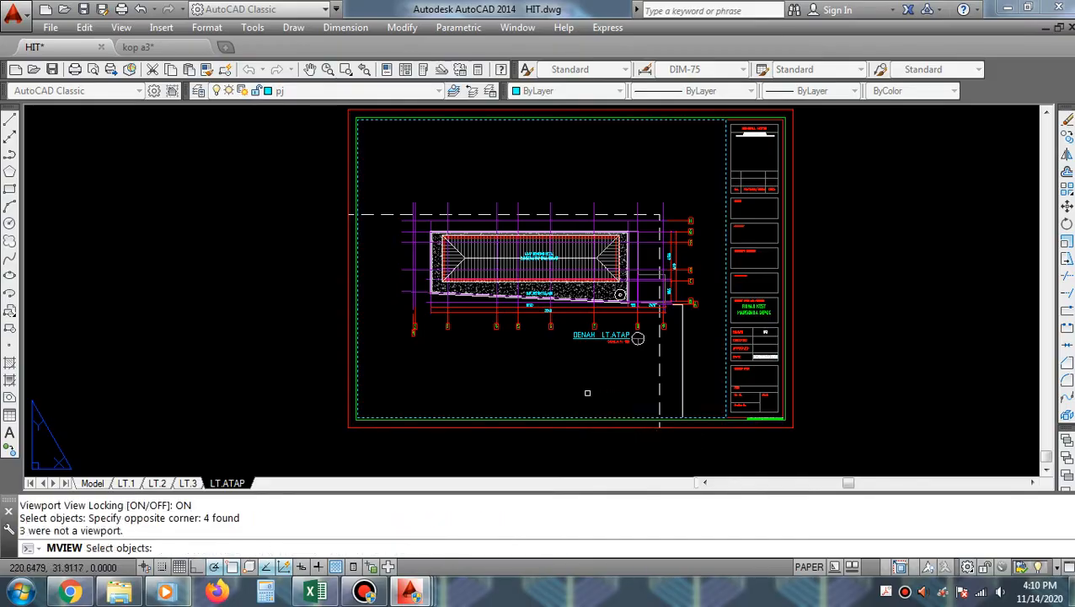
# - Test the LT.ATAP viewport's view lock by zooming and panning with the viewport active, and return to paper space
pyautogui.doubleClick(587, 393)
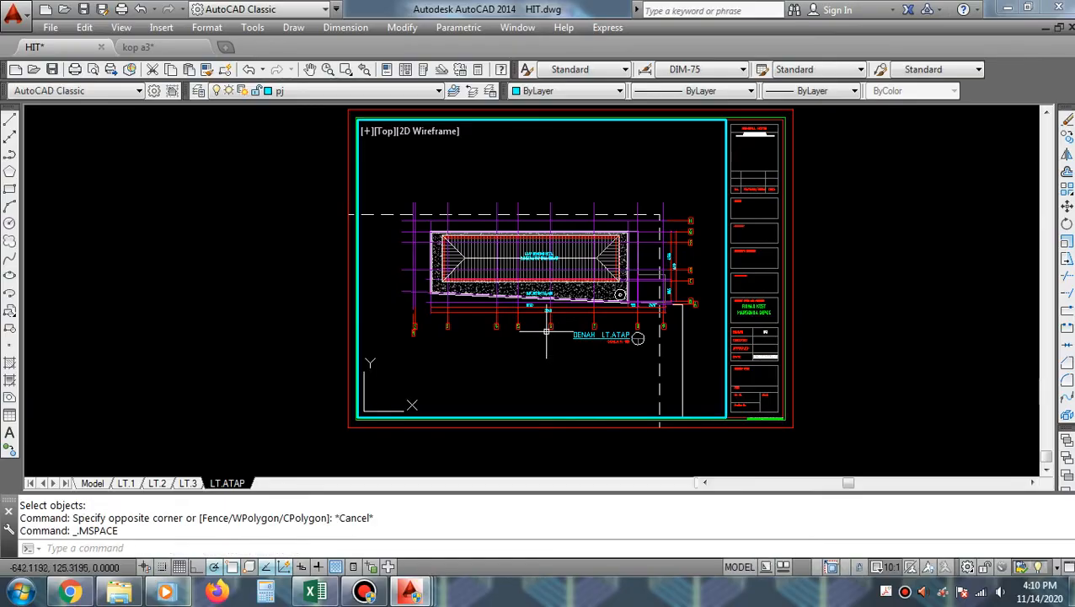
pyautogui.scroll(10, 541, 290)
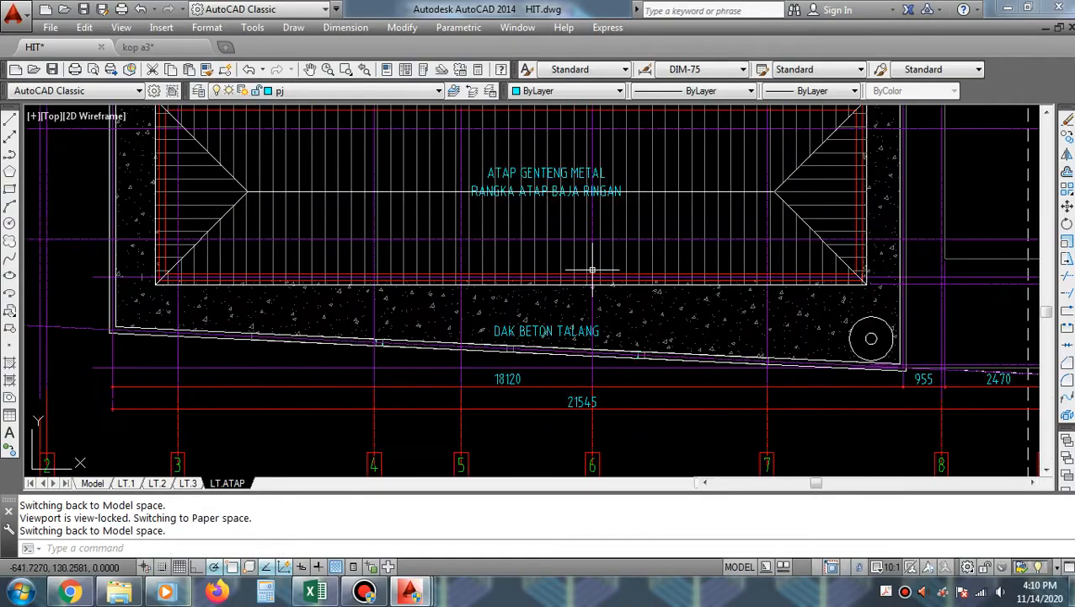
pyautogui.scroll(-5, 592, 270)
pyautogui.scroll(6, 706, 335)
pyautogui.moveTo(706, 335); pyautogui.dragTo(754, 226, button='middle')
pyautogui.scroll(-2, 764, 337)
pyautogui.scroll(5, 780, 338)
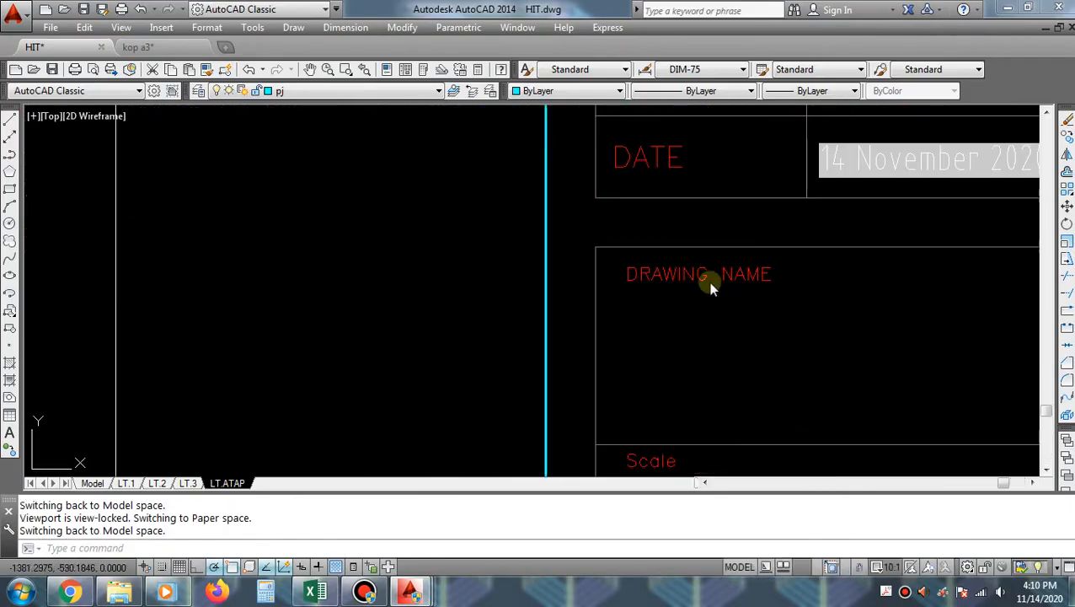
pyautogui.scroll(-5, 877, 345)
pyautogui.moveTo(762, 299); pyautogui.dragTo(654, 332, button='middle')
pyautogui.press('Escape')
pyautogui.press('Escape')
pyautogui.press('Escape')
pyautogui.doubleClick(948, 304)
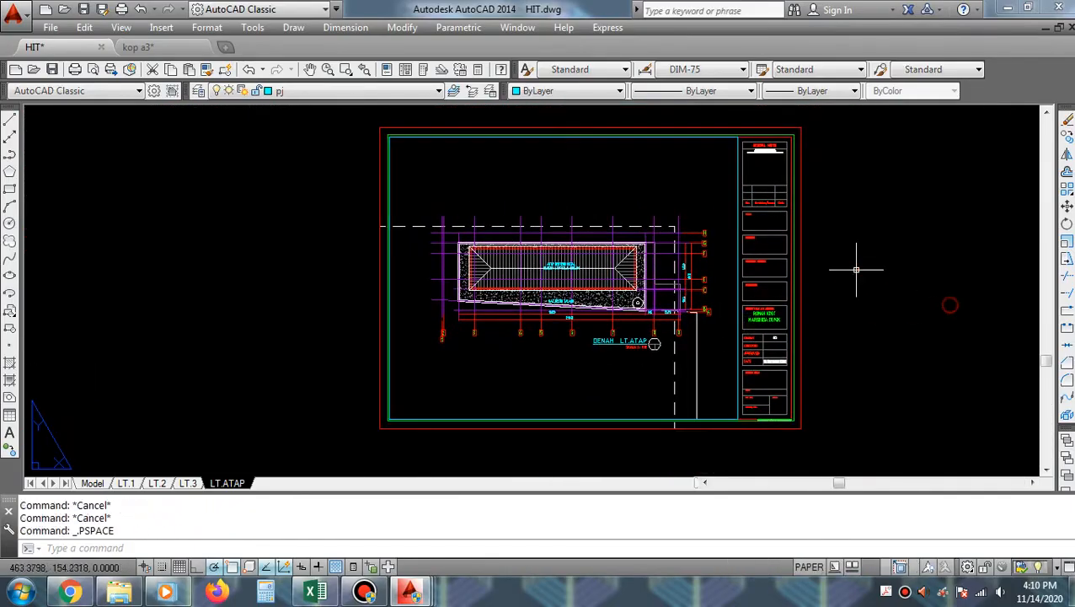
# - Examine the roof plan's axis linetypes on the LT.ATAP sheet, both with the full sheet framed and close up
pyautogui.scroll(-1, 856, 270)
pyautogui.write('z')
pyautogui.press('Return')
pyautogui.click(852, 164)
pyautogui.click(498, 379)
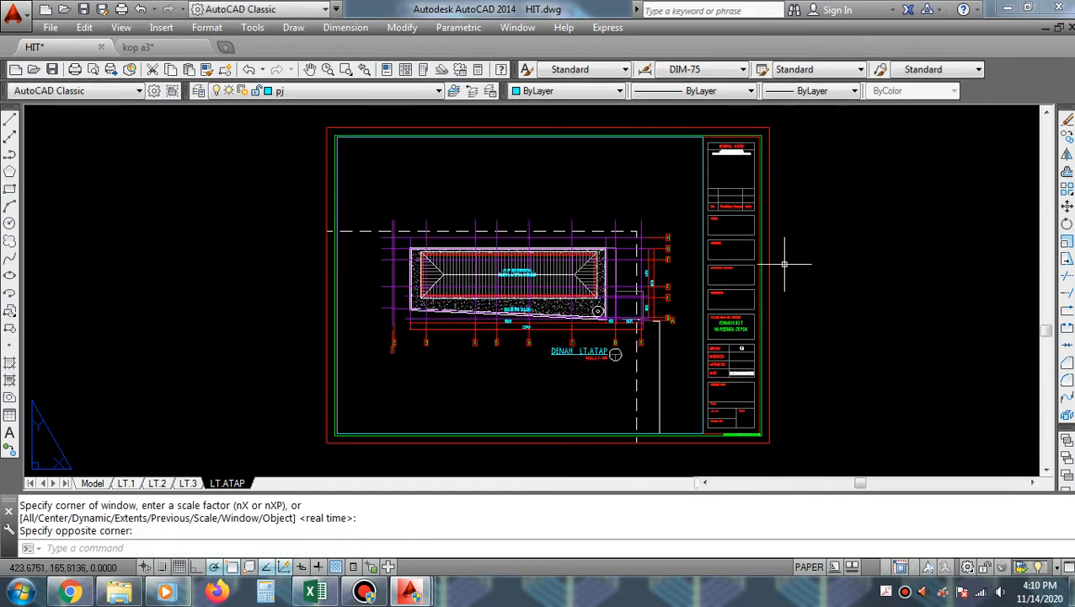
pyautogui.moveTo(723, 426); pyautogui.dragTo(762, 411, button='middle')
pyautogui.scroll(2, 590, 236)
pyautogui.scroll(2, 590, 236)
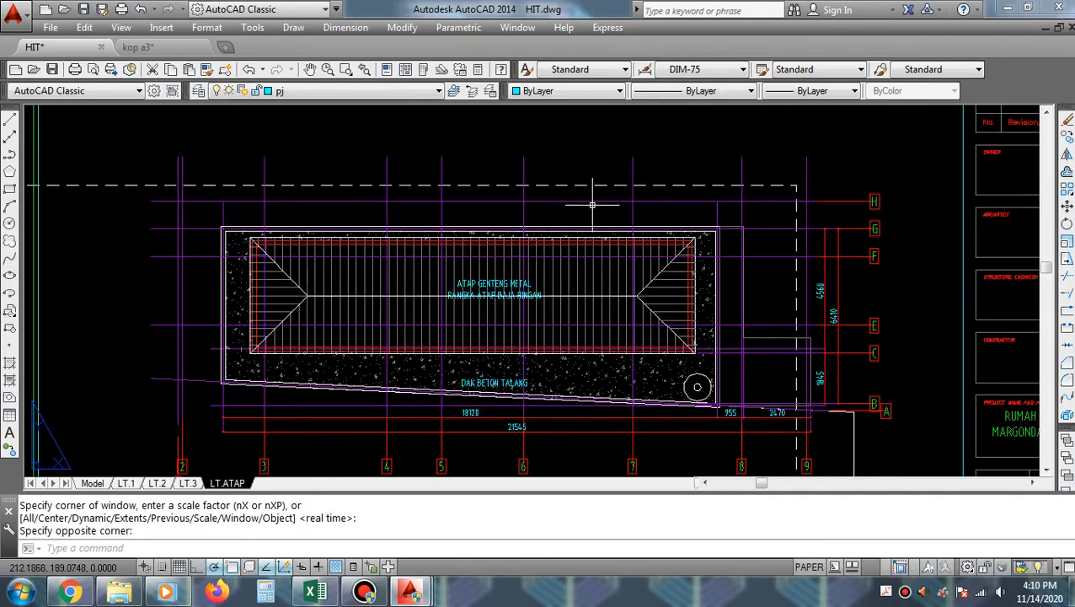
pyautogui.scroll(-3, 592, 202)
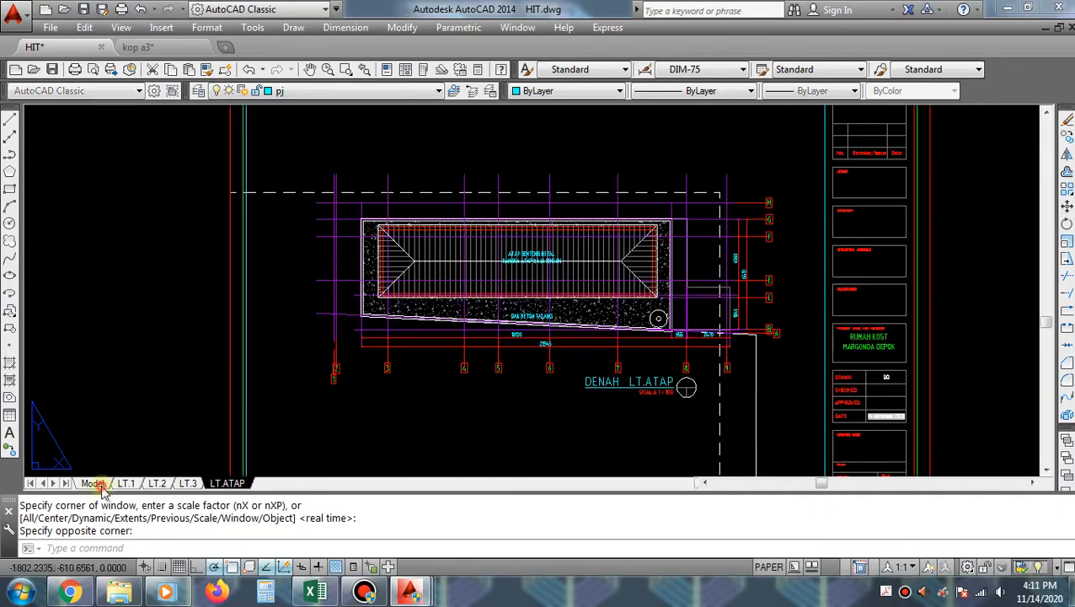
# - Compare how the roof plan's dashed axis lines display in model space and in the LT.ATAP layout
pyautogui.click(95, 483)
pyautogui.scroll(-10, 552, 305)
pyautogui.moveTo(569, 209)
pyautogui.mouseDown(button='middle')
pyautogui.moveTo(569, 237)
pyautogui.moveTo(566, 223)
pyautogui.mouseUp(button='middle')
pyautogui.scroll(5, 566, 223)
pyautogui.scroll(8, 566, 220)
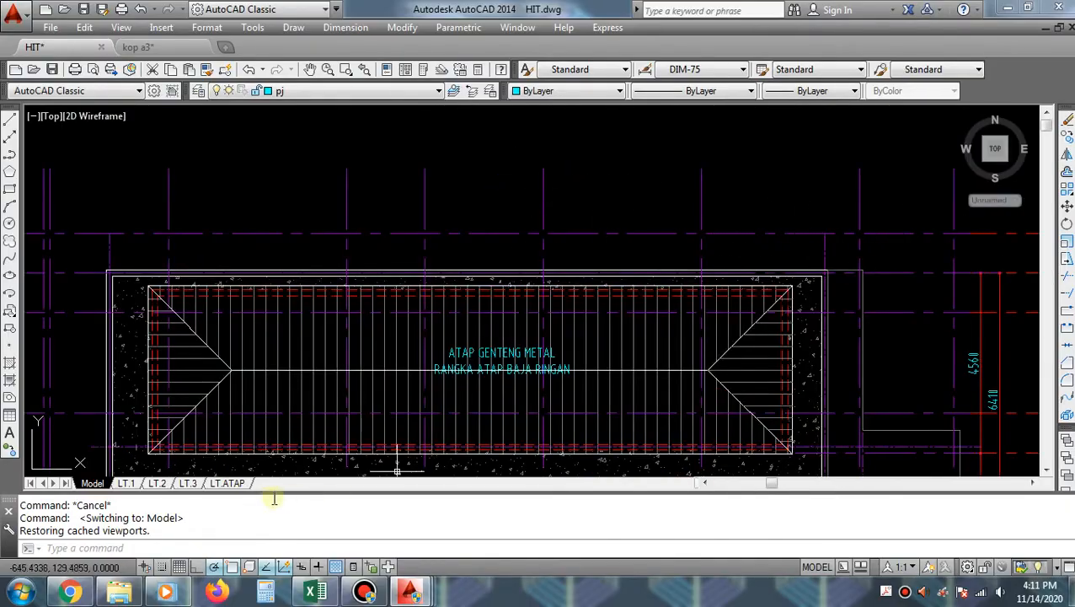
pyautogui.click(228, 483)
pyautogui.scroll(5, 660, 207)
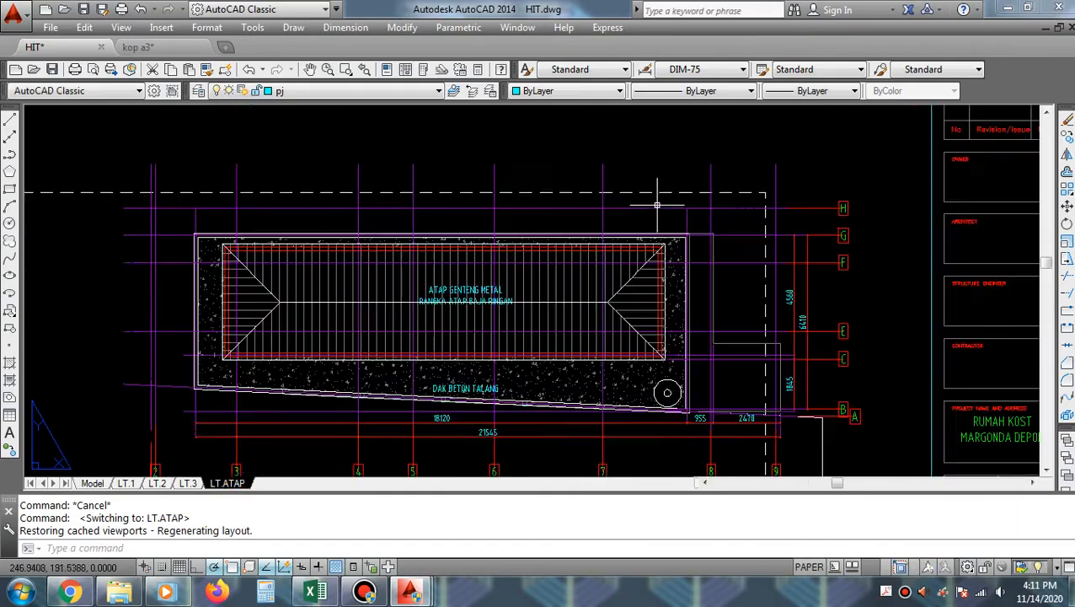
pyautogui.scroll(2, 660, 205)
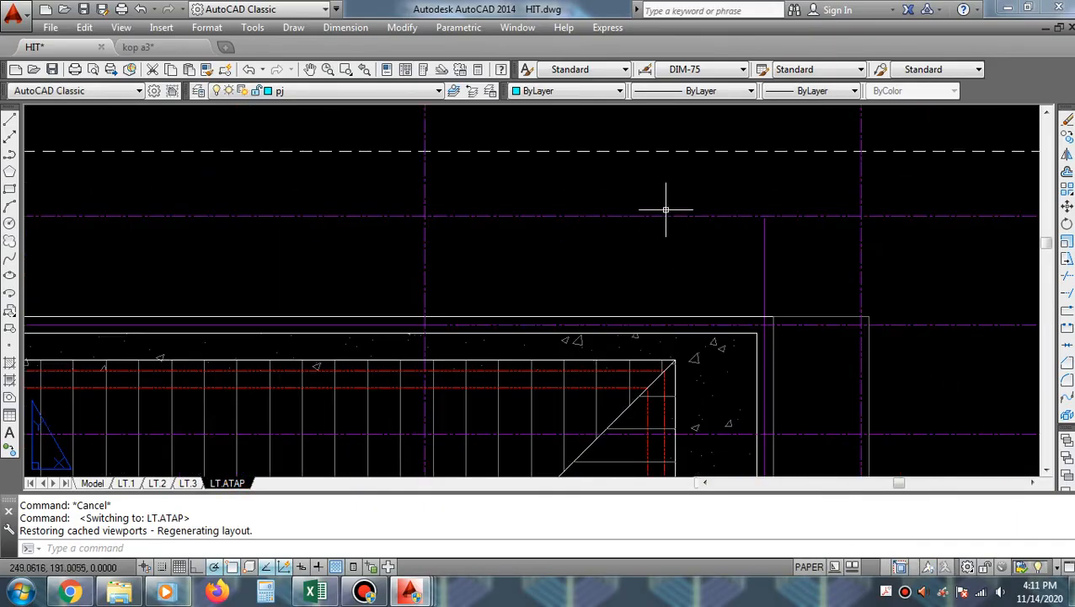
pyautogui.scroll(-6, 665, 209)
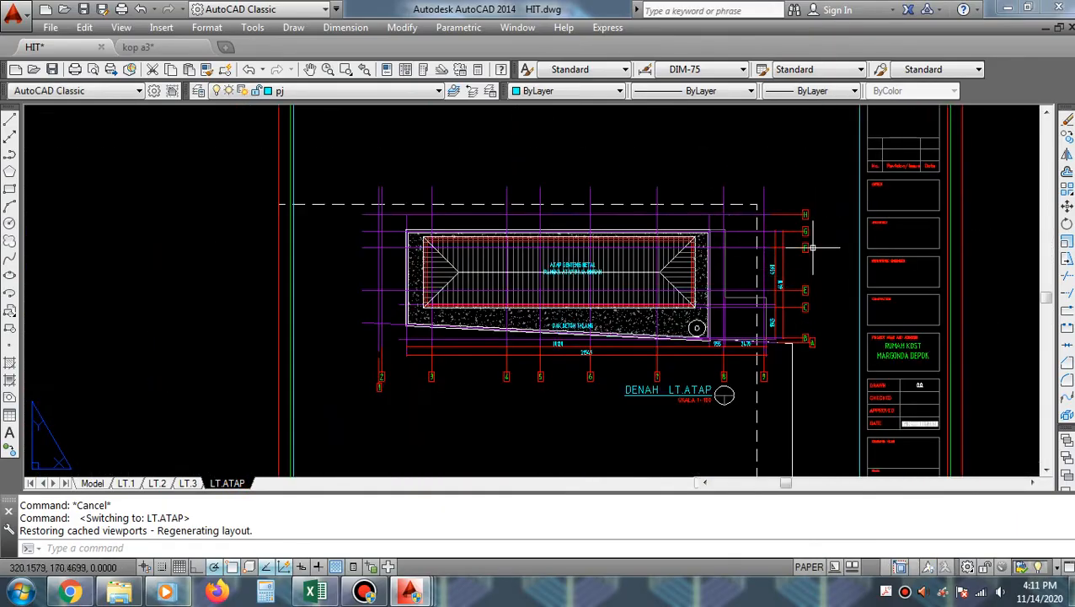
pyautogui.scroll(-4, 813, 247)
pyautogui.write('z')
pyautogui.press('Return')
pyautogui.click(863, 142)
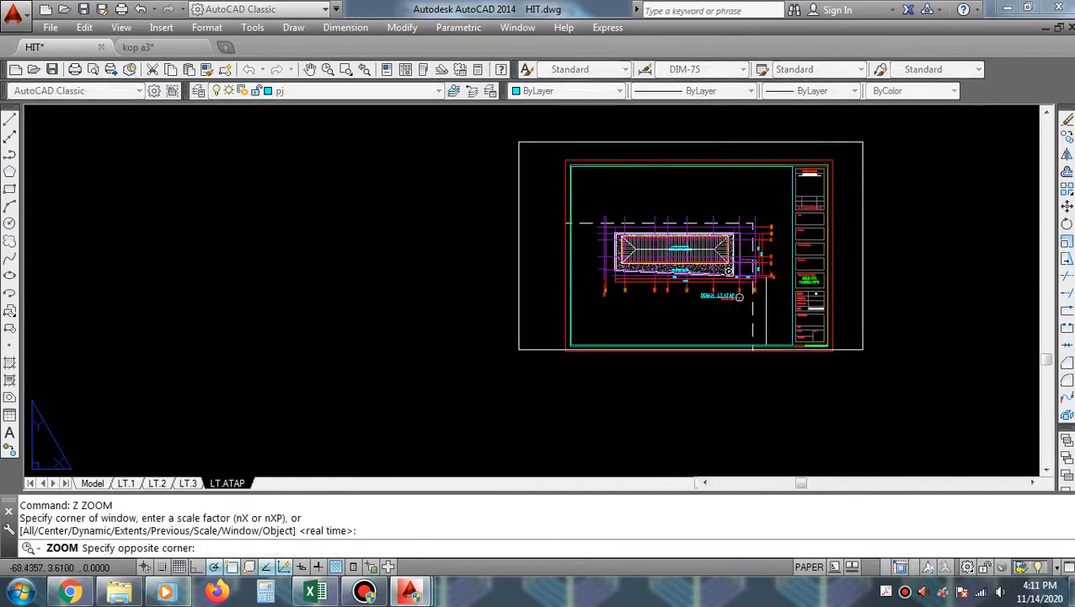
pyautogui.click(525, 344)
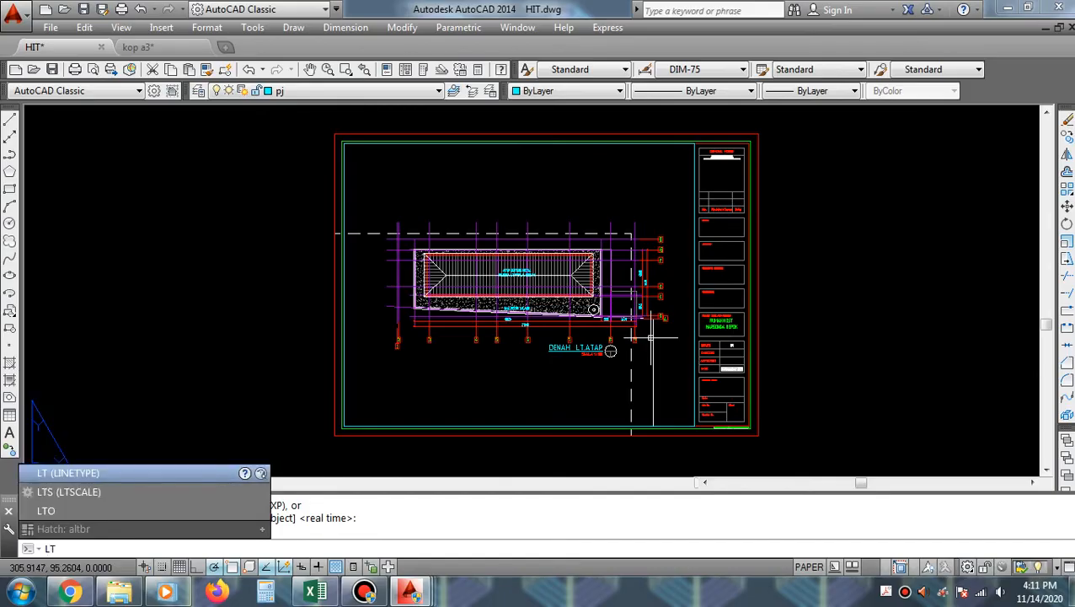
# - Set the PSLTSCALE variable to 0 for the LT.ATAP layout
pyautogui.write('LTSC')
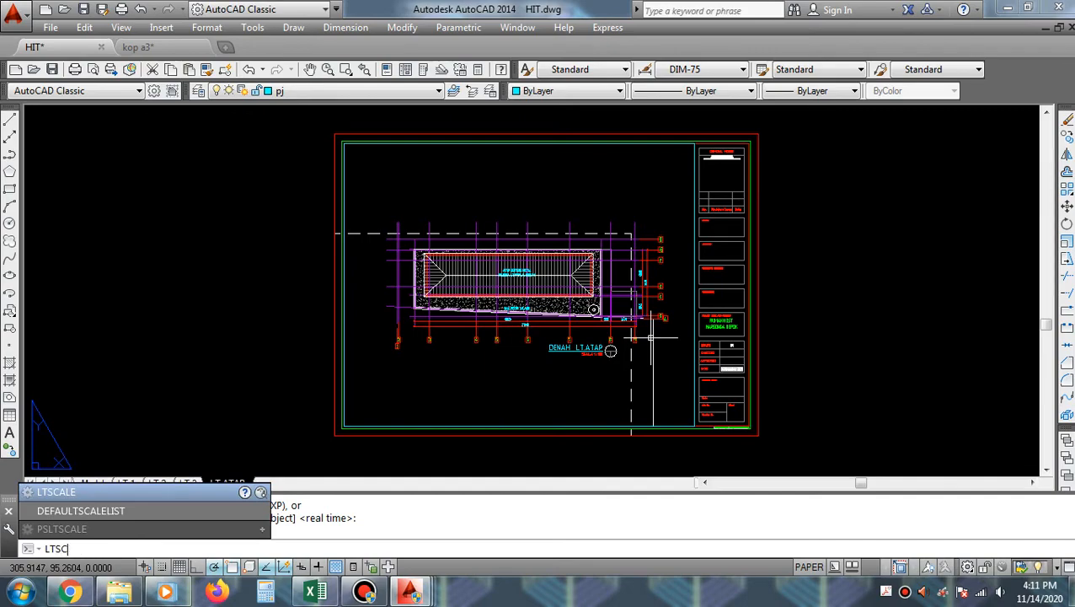
pyautogui.write('APS')
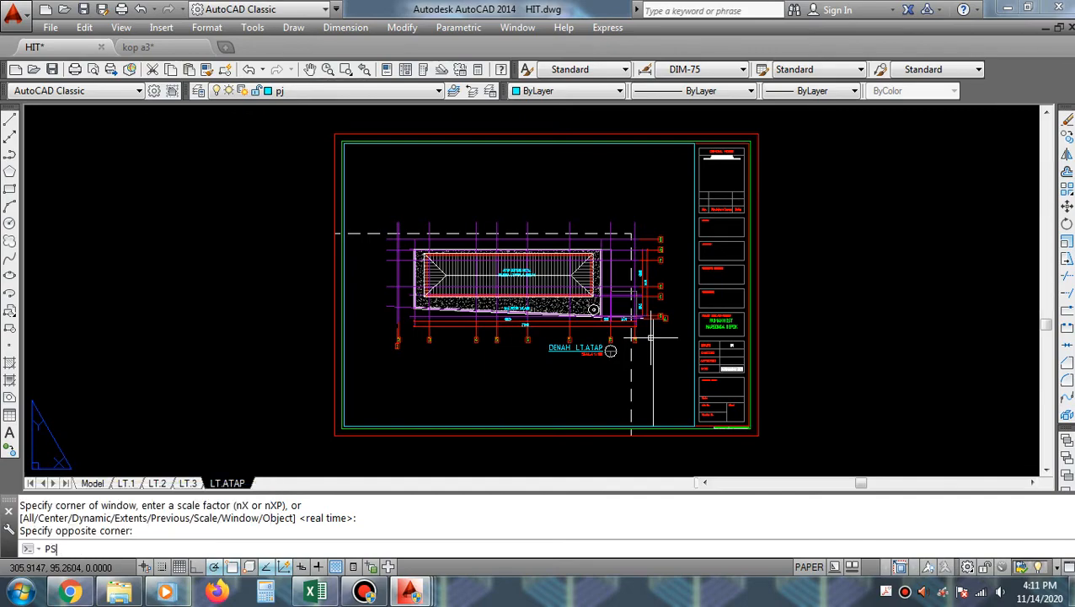
pyautogui.write('LT')
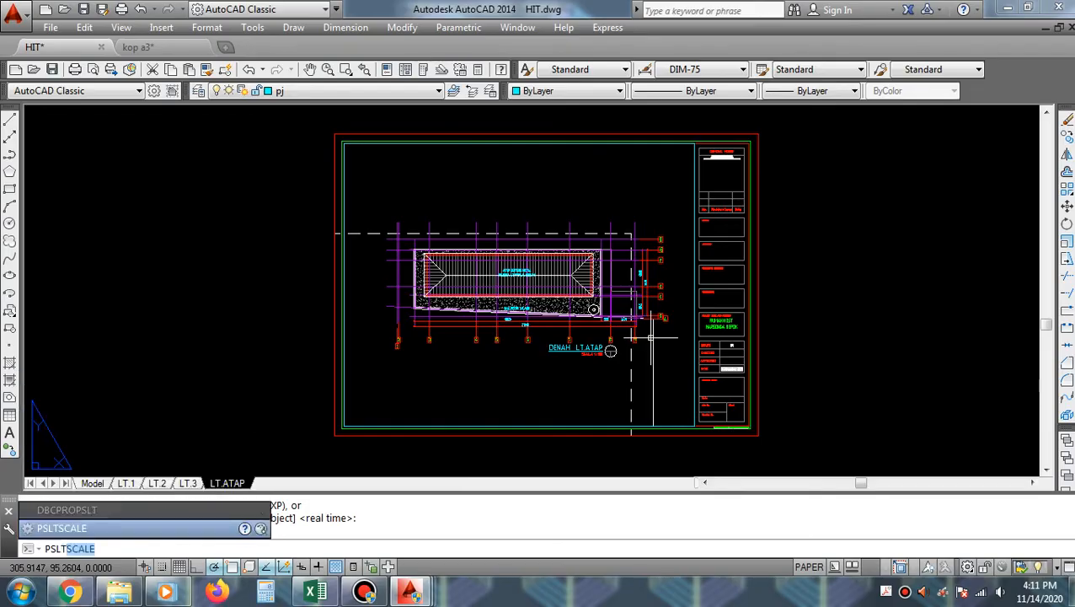
pyautogui.write('SCALE')
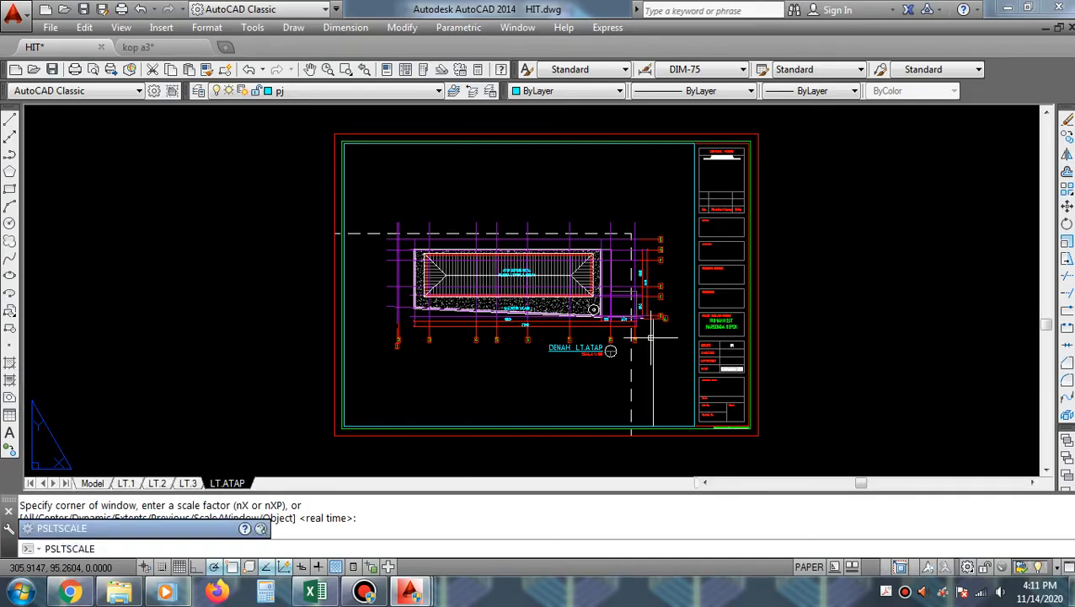
pyautogui.press('Return')
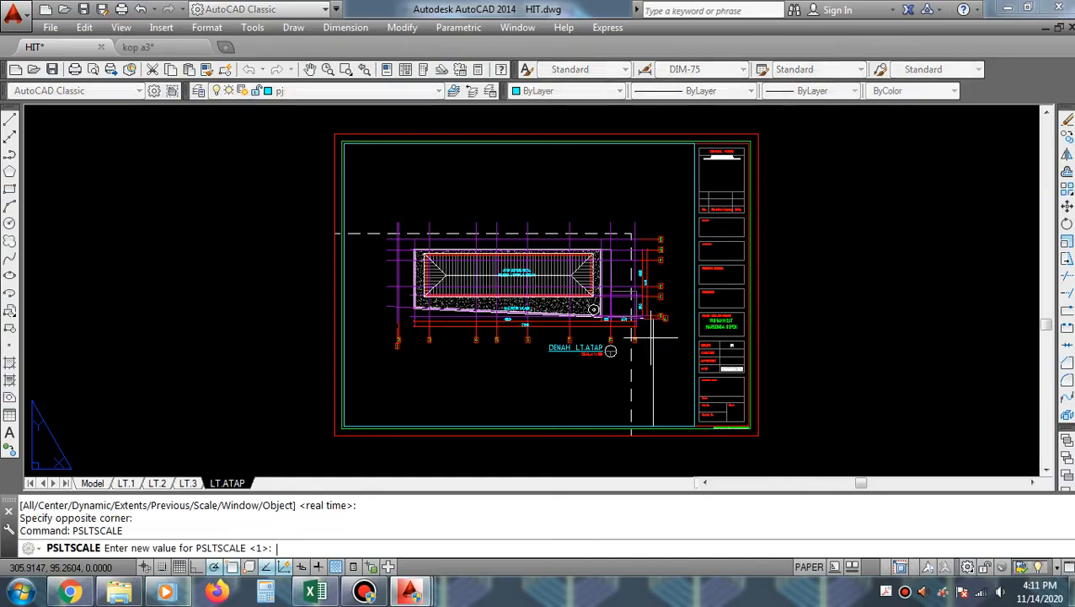
pyautogui.press('Return')
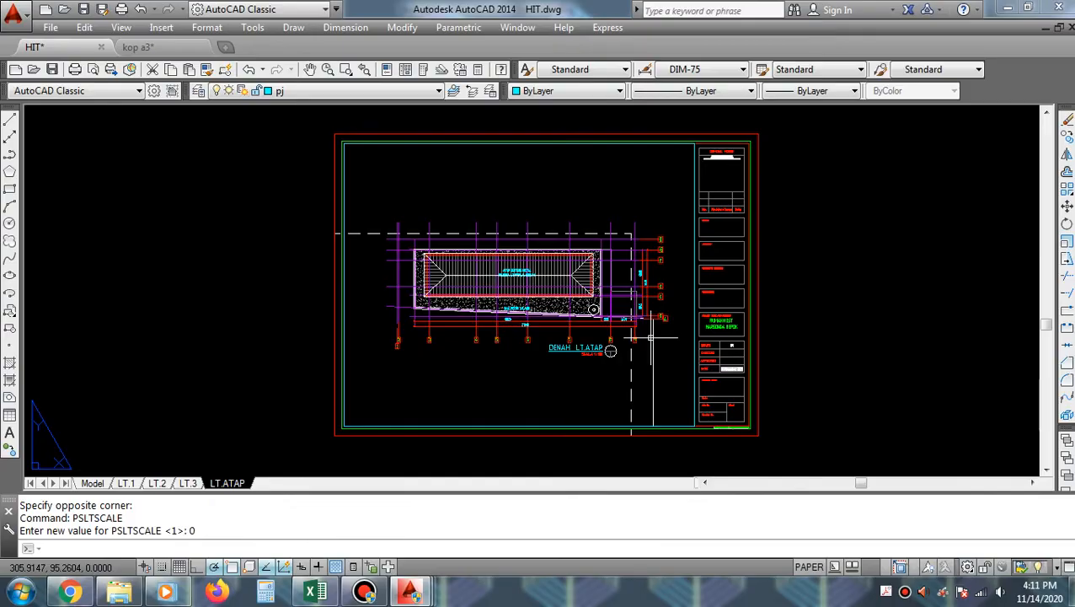
# - Regenerate all viewports with REGENALL and check the roof plan's axis lines on the LT.ATAP sheet
pyautogui.scroll(5, 517, 246)
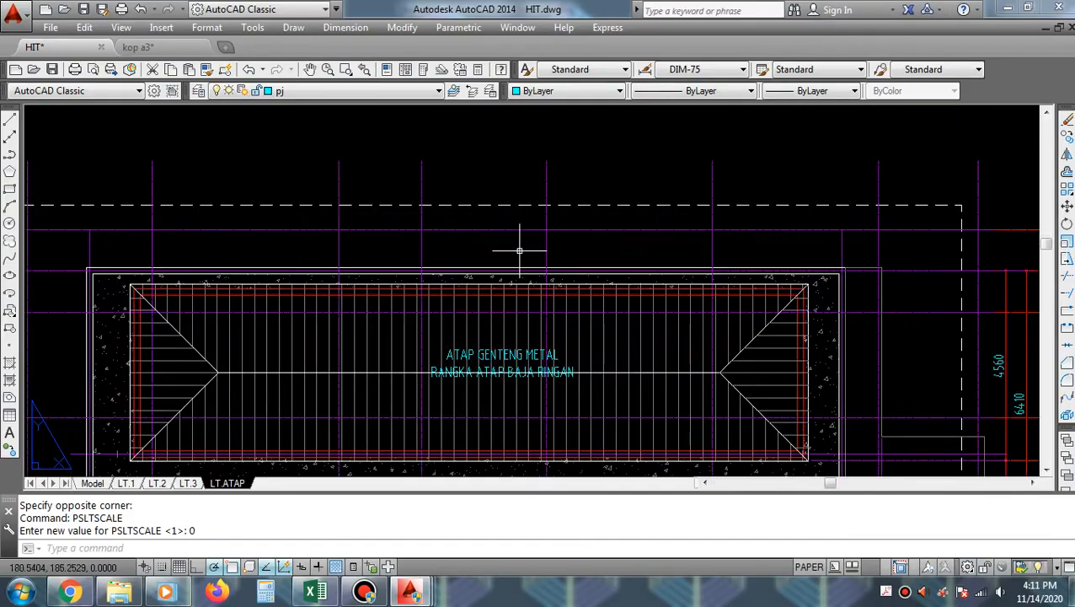
pyautogui.write('REA')
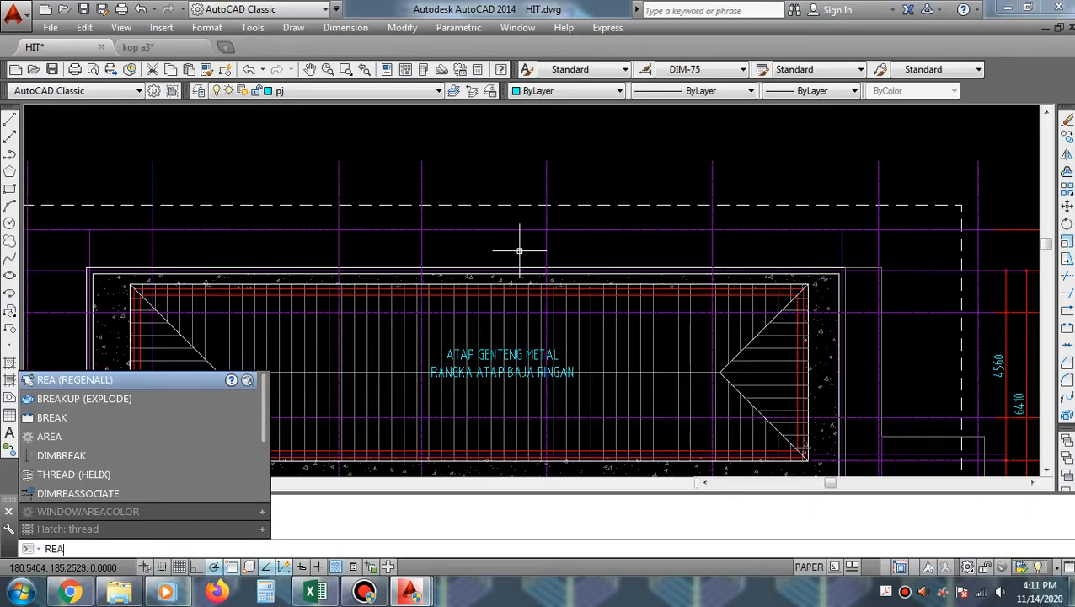
pyautogui.click(169, 381)
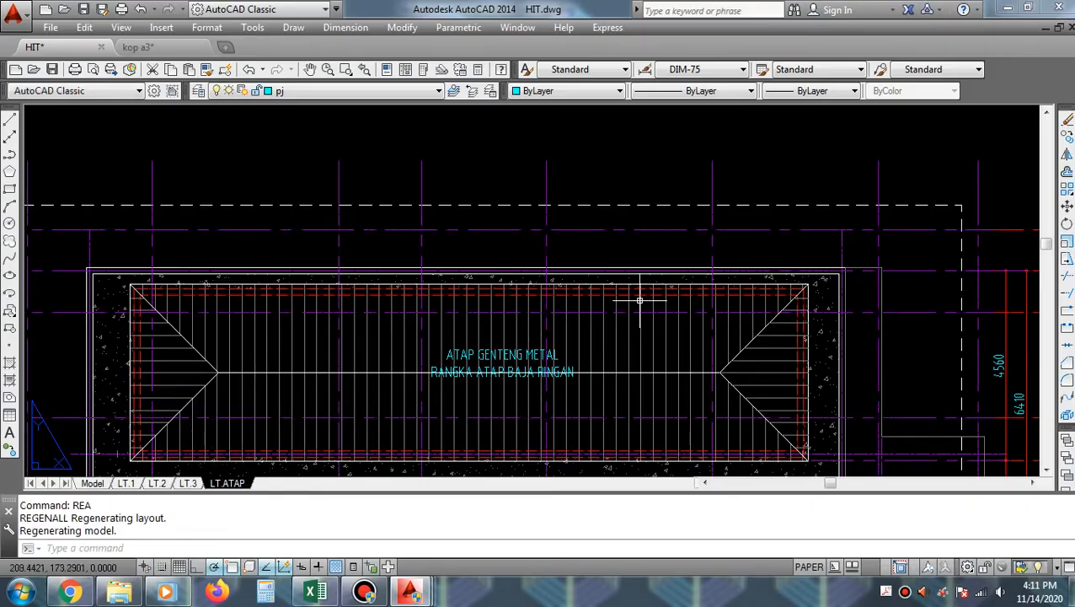
pyautogui.scroll(-4, 639, 301)
pyautogui.moveTo(590, 342); pyautogui.dragTo(568, 343, button='middle')
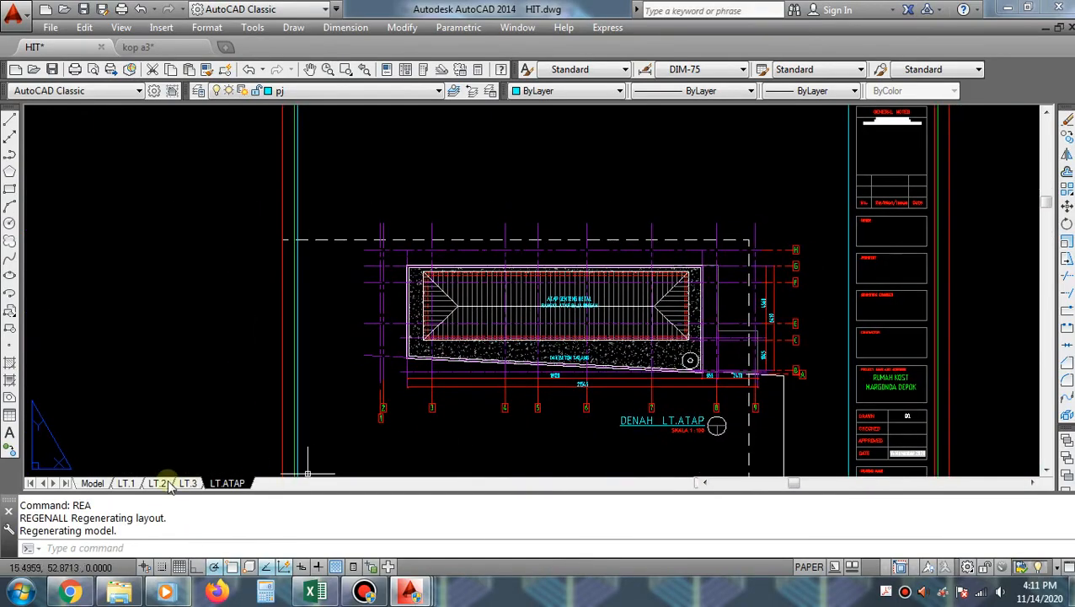
# - Compare the dashed axis linetypes in model space and on the LT.ATAP, LT.1 and LT.2 layouts
pyautogui.click(93, 483)
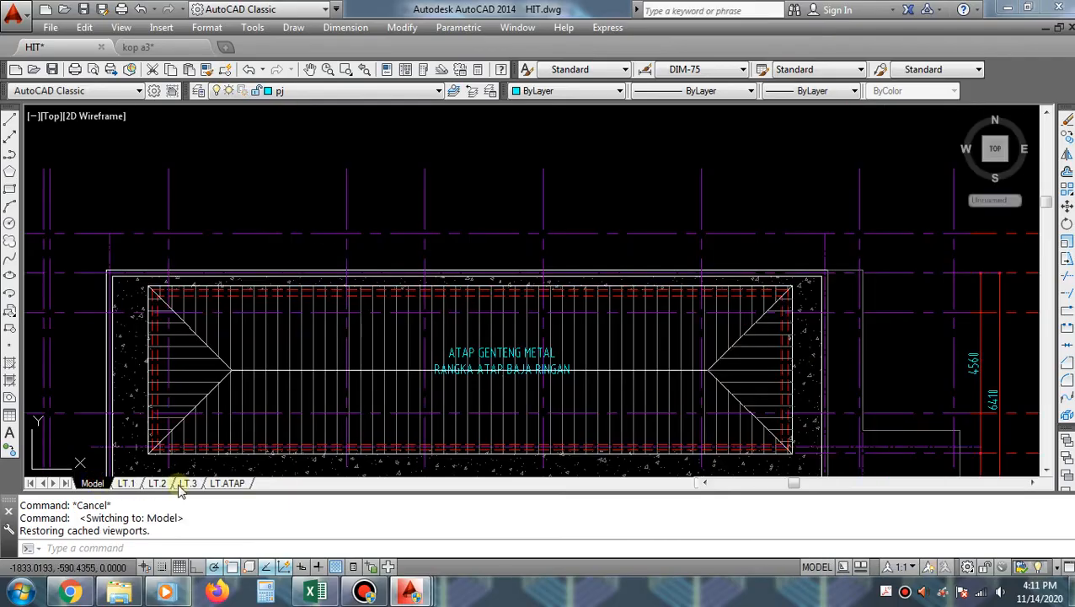
pyautogui.click(223, 485)
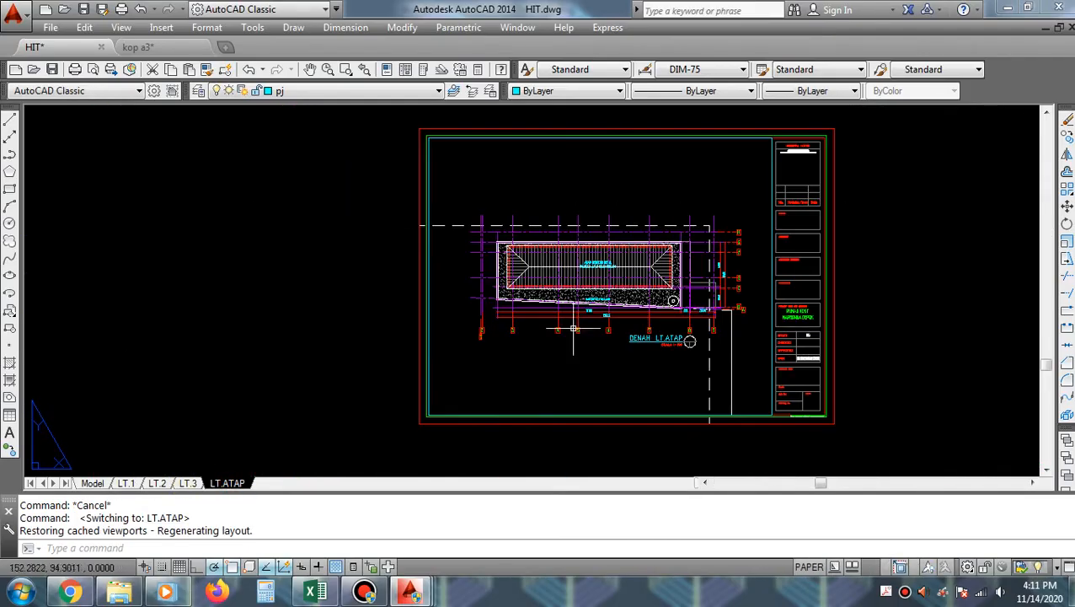
pyautogui.click(127, 483)
pyautogui.scroll(10, 744, 396)
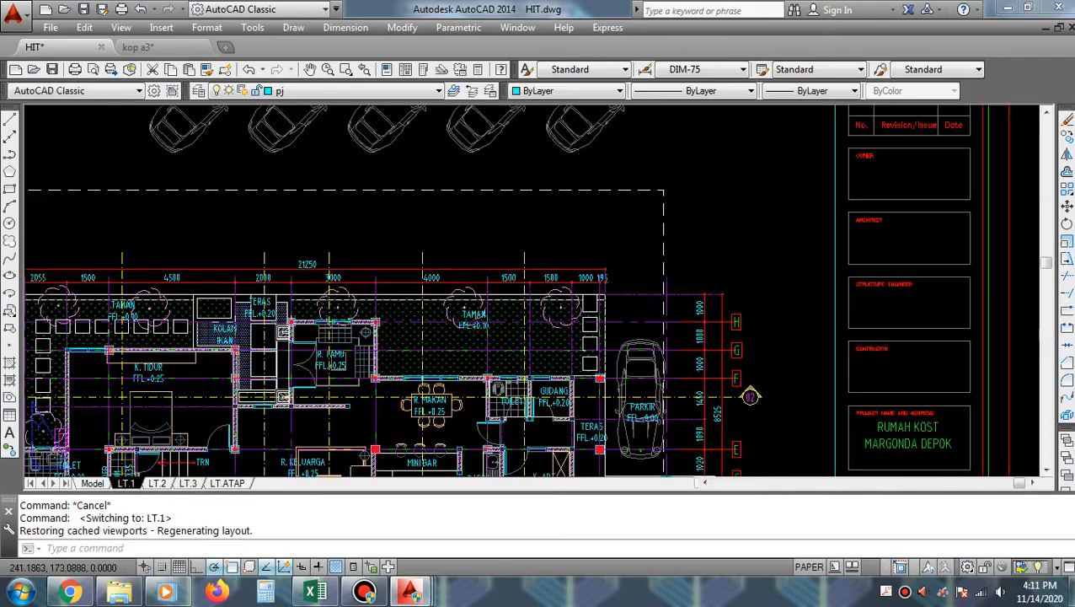
pyautogui.scroll(-10, 856, 201)
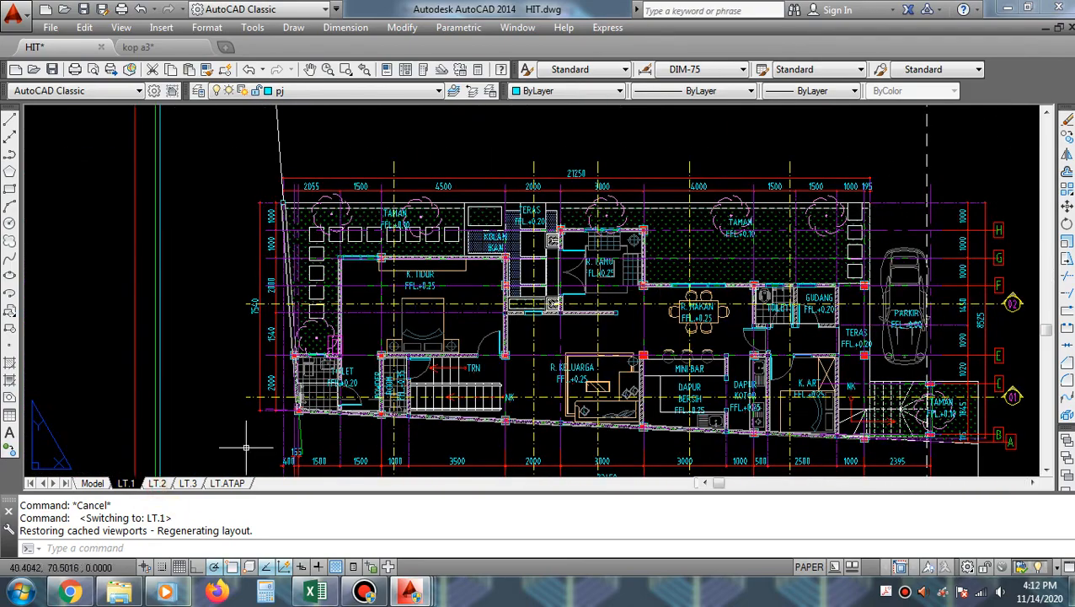
pyautogui.click(157, 483)
pyautogui.scroll(6, 503, 296)
pyautogui.scroll(8, 503, 296)
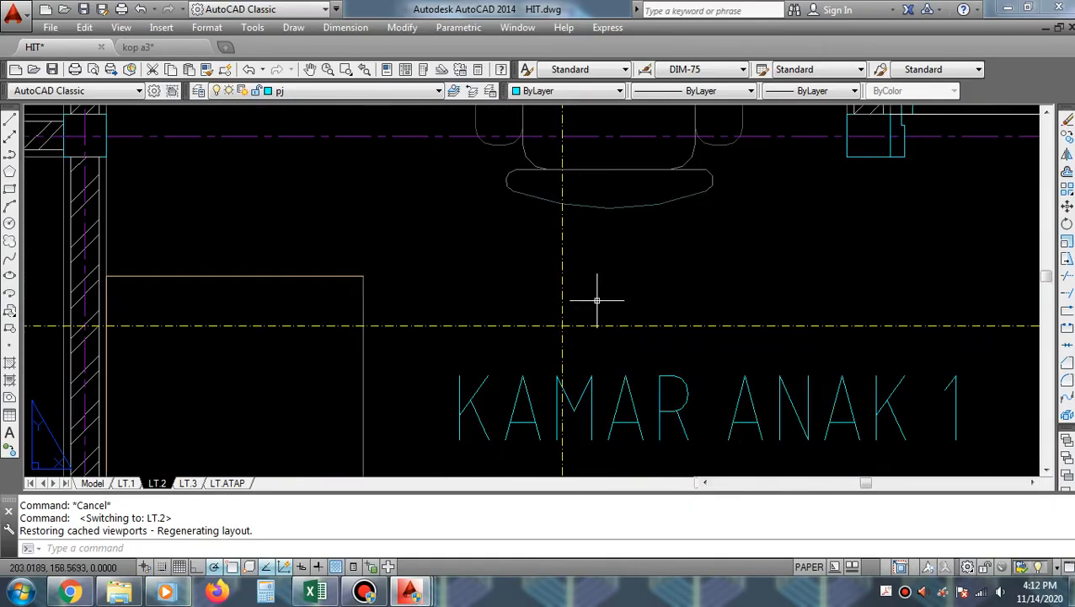
pyautogui.scroll(-4, 597, 300)
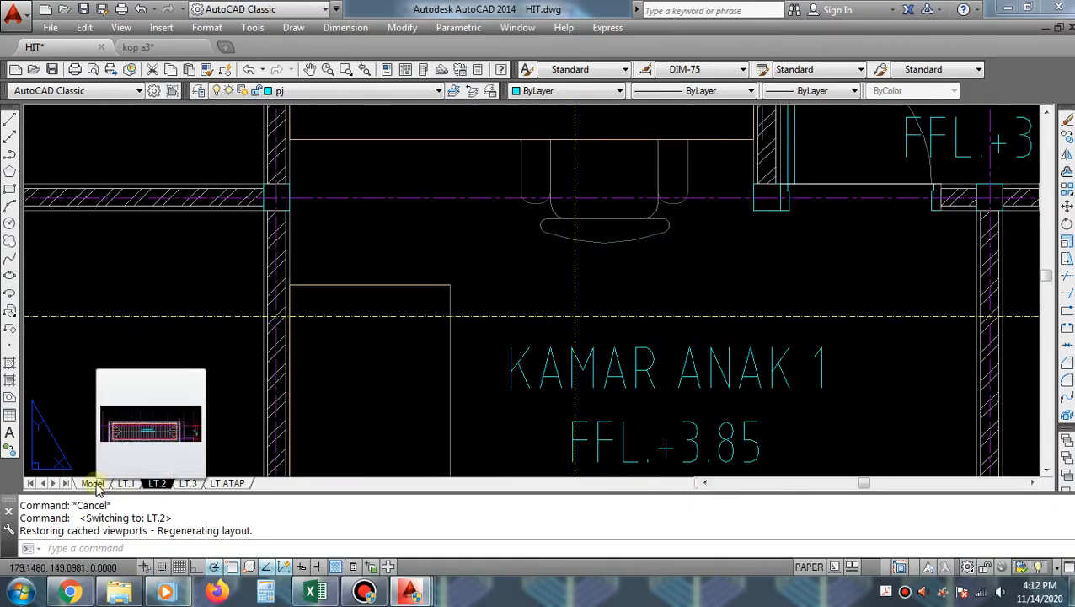
# - Regenerate the LT.2 layout and the model with REGENALL and inspect the second-floor plan's axis lines
pyautogui.scroll(-6, 492, 371)
pyautogui.scroll(6, 572, 268)
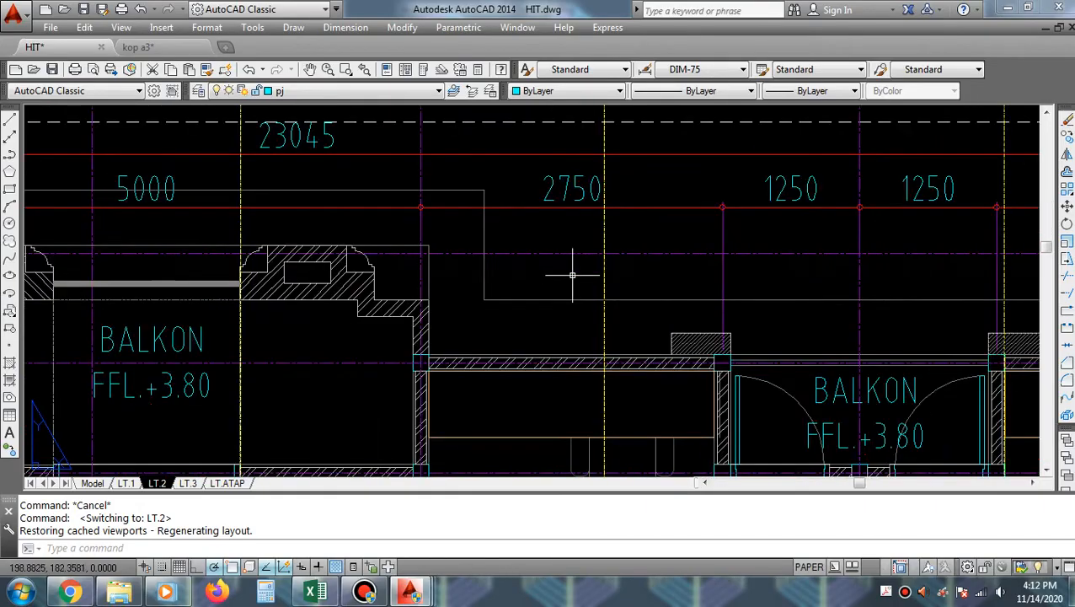
pyautogui.write('REA')
pyautogui.press('Return')
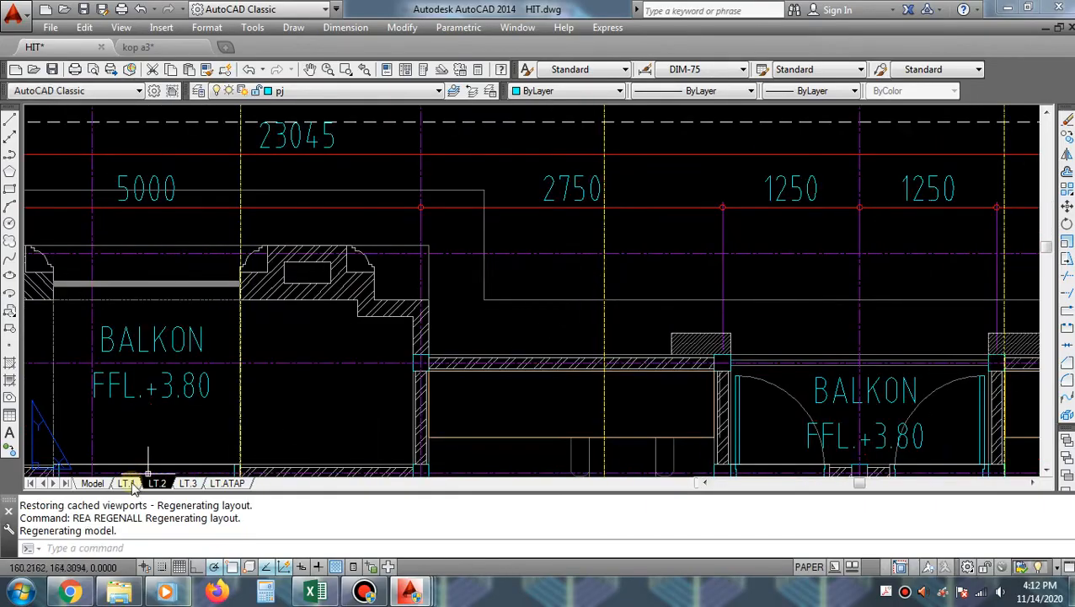
pyautogui.scroll(-5, 523, 292)
pyautogui.scroll(2, 733, 413)
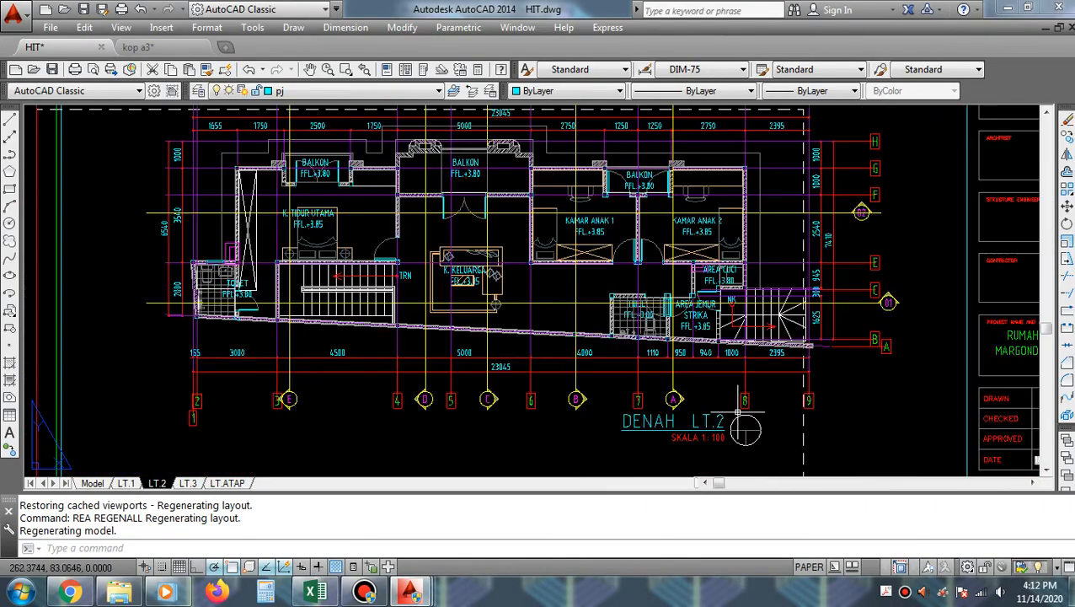
# - Examine the DENAH LT.2 axis linetypes in model space and the roof plan's linetypes on LT.ATAP
pyautogui.click(93, 483)
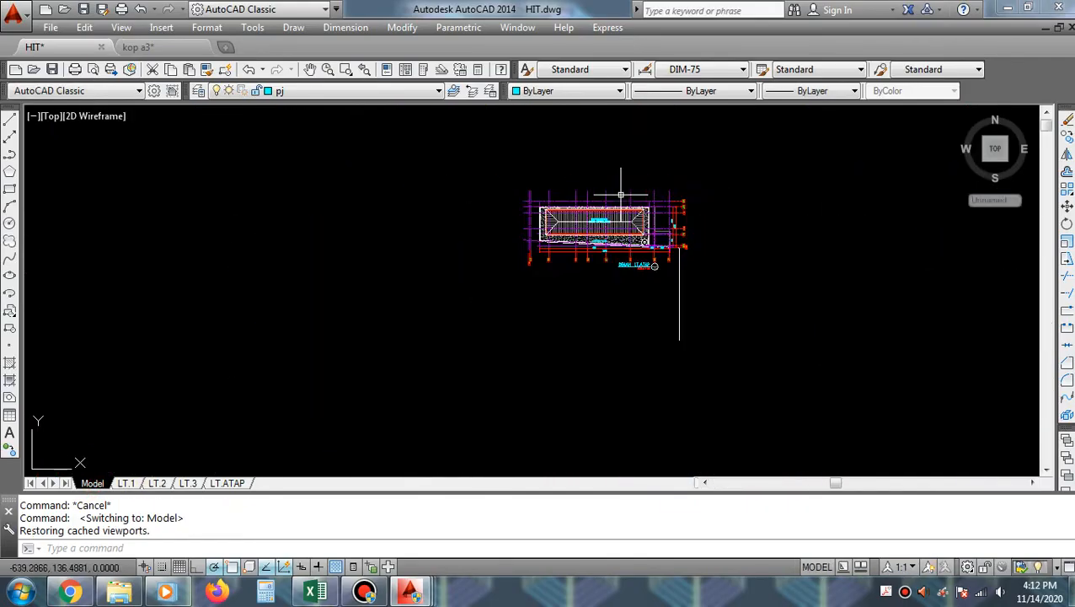
pyautogui.scroll(-2, 636, 365)
pyautogui.scroll(10, 634, 312)
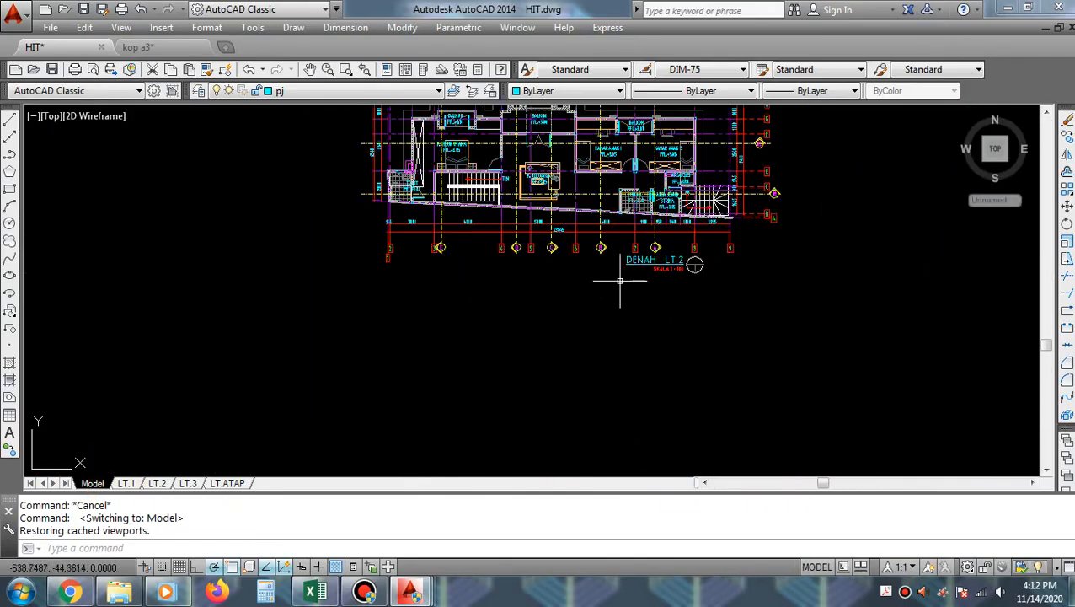
pyautogui.moveTo(660, 253); pyautogui.dragTo(676, 406, button='middle')
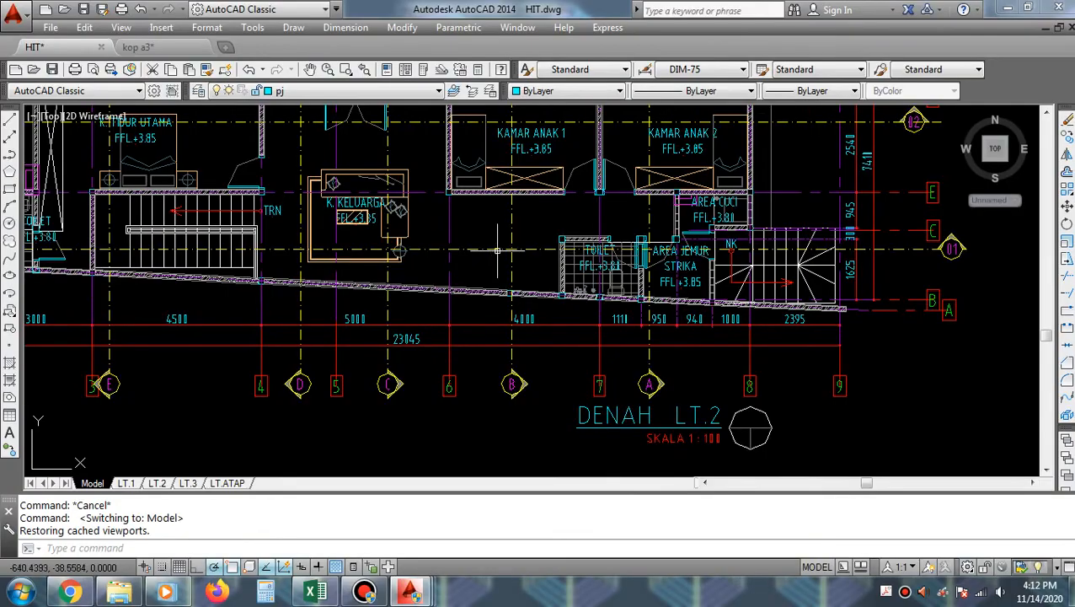
pyautogui.scroll(2, 529, 251)
pyautogui.scroll(-5, 535, 251)
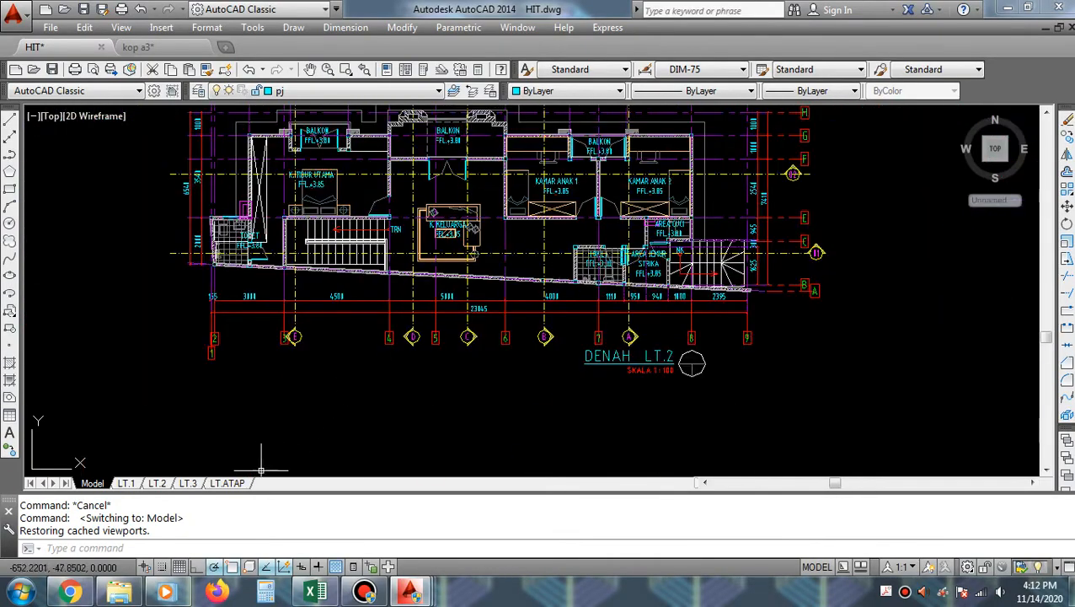
pyautogui.click(228, 483)
pyautogui.scroll(4, 626, 264)
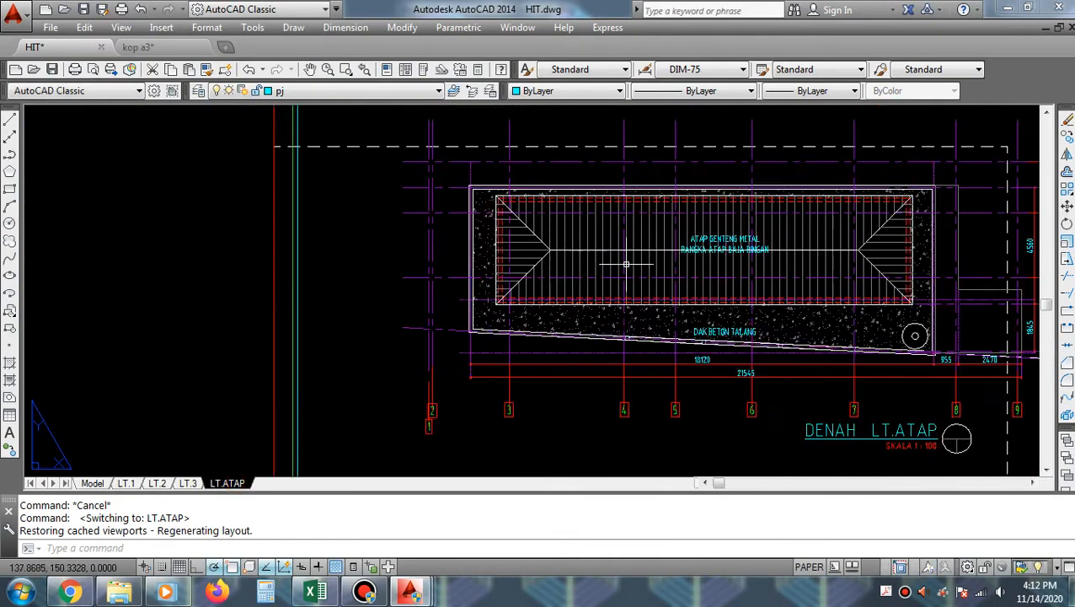
# - Regenerate the LT.3 layout with REGENALL while viewing the third-floor plan's axis lines close up
pyautogui.click(188, 483)
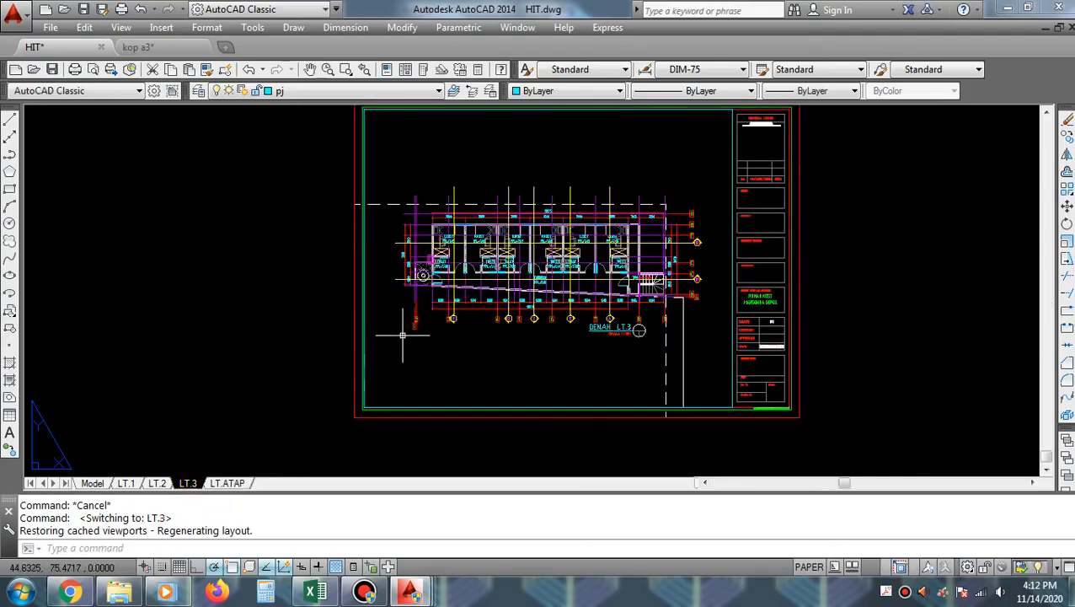
pyautogui.scroll(5, 437, 304)
pyautogui.moveTo(450, 325); pyautogui.dragTo(427, 389, button='middle')
pyautogui.moveTo(511, 340); pyautogui.dragTo(458, 391, button='middle')
pyautogui.write('REA')
pyautogui.press('Return')
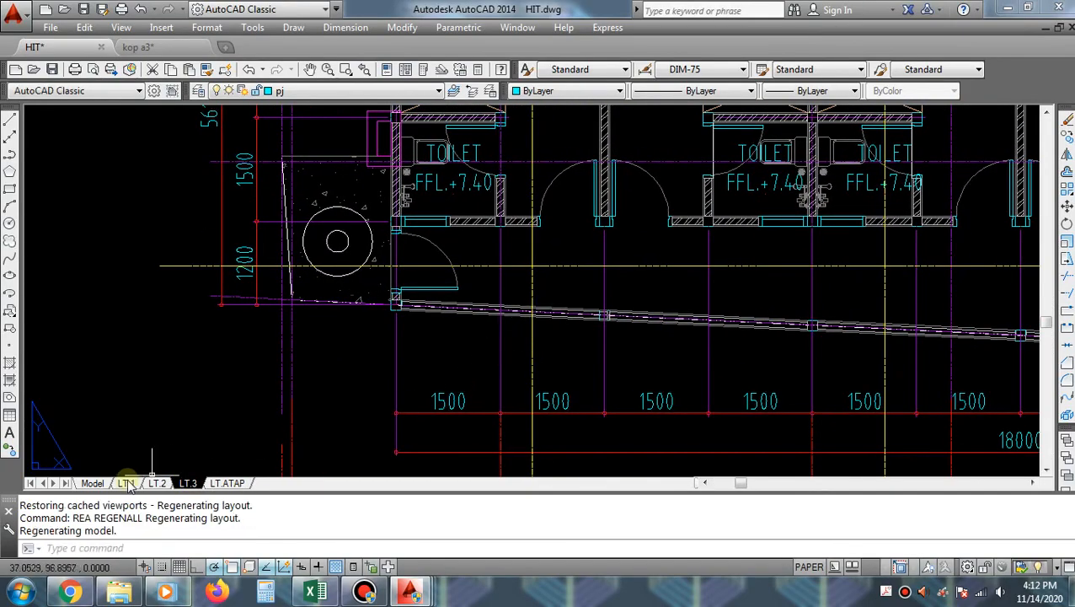
# - Check the second-floor plan's axis lines in model space against the LT.ATAP layout, ending with its full sheet framed
pyautogui.click(93, 483)
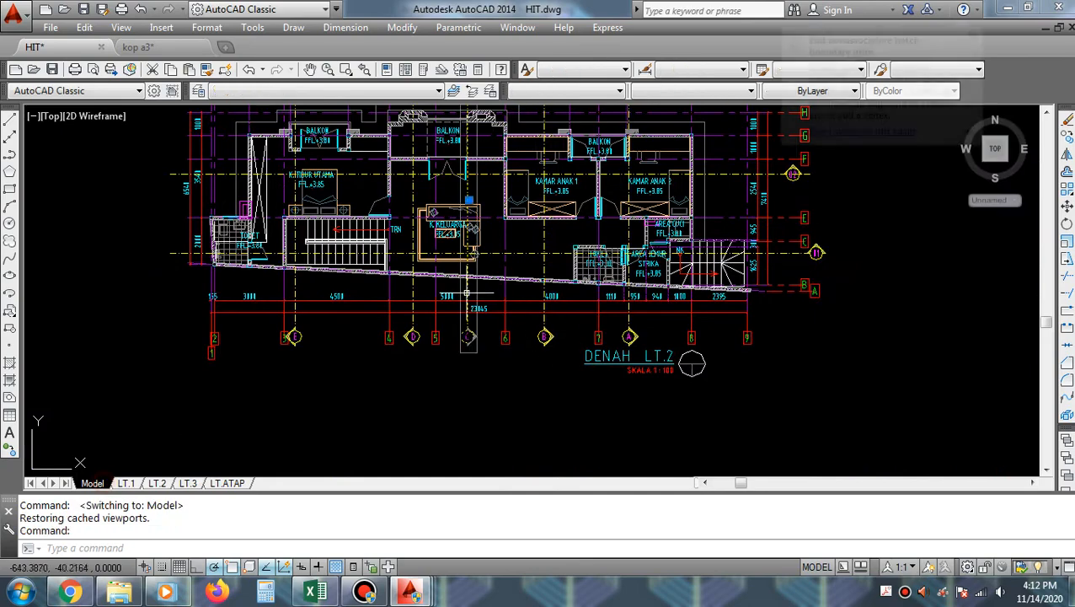
pyautogui.press('Escape')
pyautogui.press('Escape')
pyautogui.press('Escape')
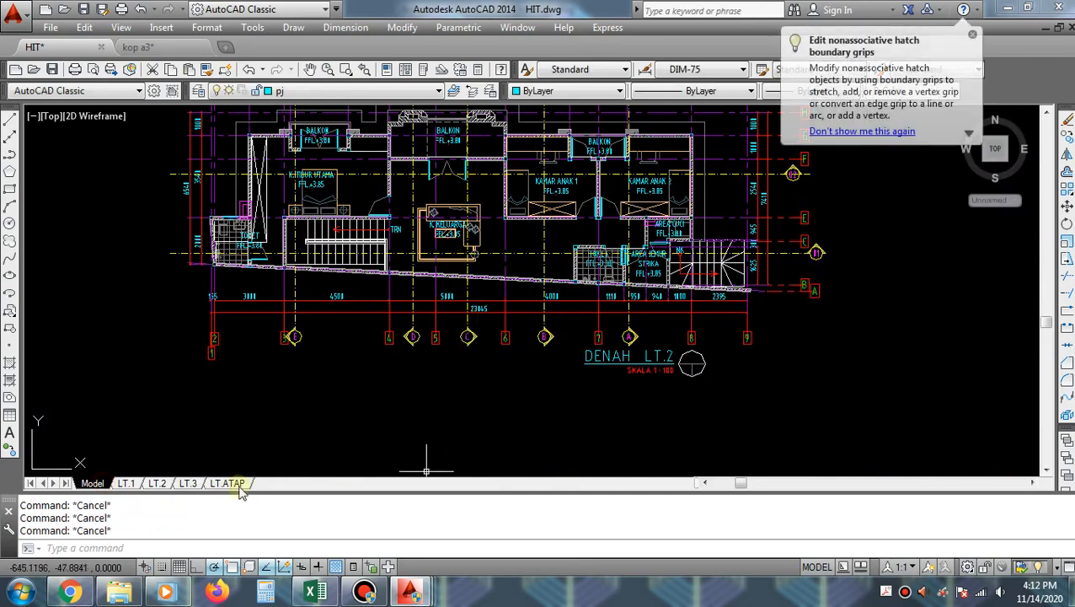
pyautogui.click(228, 483)
pyautogui.scroll(-5, 516, 372)
pyautogui.write('z')
pyautogui.press('Return')
pyautogui.click(456, 203)
pyautogui.click(623, 427)
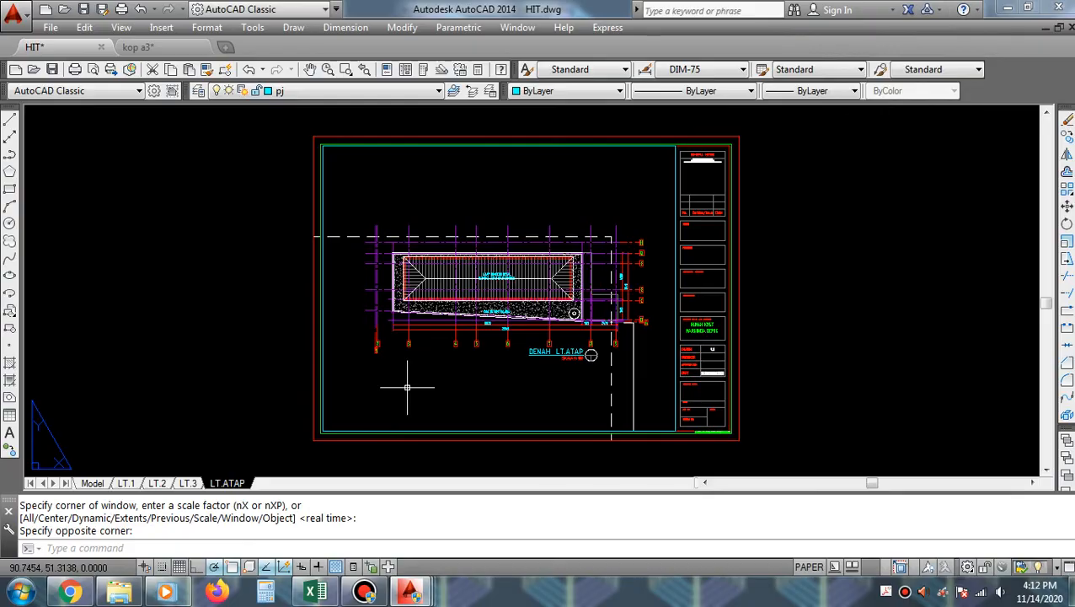
# - Frame the full LT.1 sheet and open the plot settings for that layout
pyautogui.click(127, 483)
pyautogui.write('z')
pyautogui.press('Return')
pyautogui.click(763, 168)
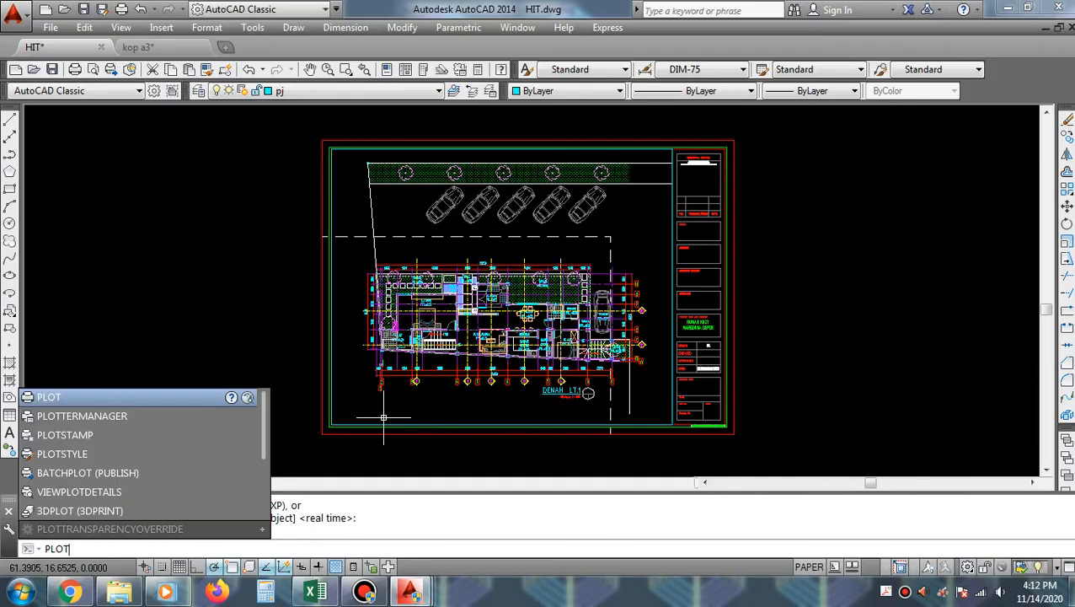
pyautogui.press('Return')
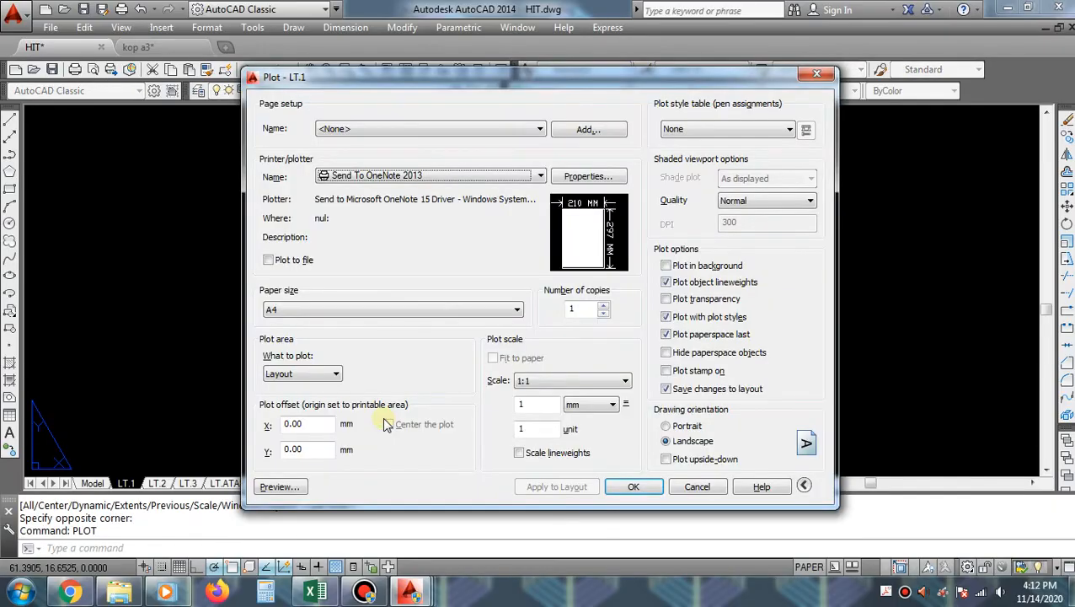
# - Set the LT.1 plot to use the Doro PDF Writer printer with A3 paper
pyautogui.click(509, 179)
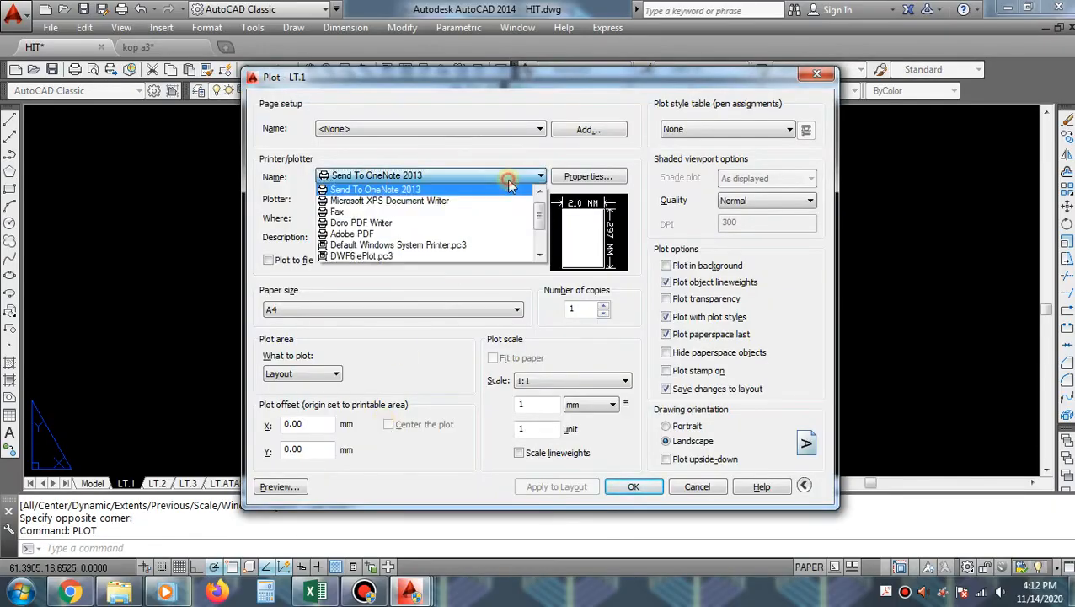
pyautogui.scroll(-2, 507, 185)
pyautogui.scroll(1, 504, 215)
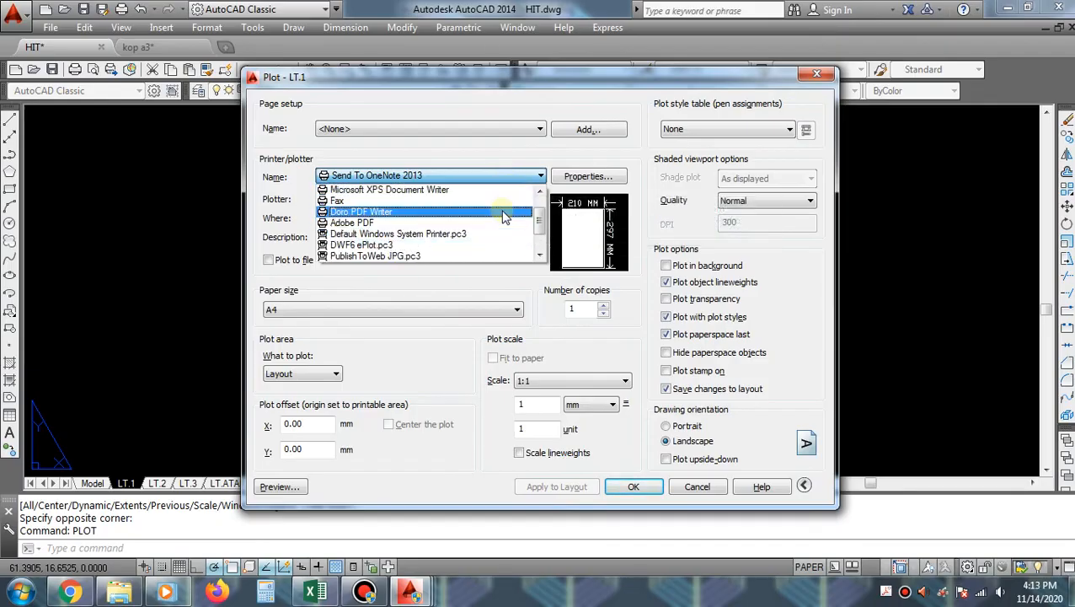
pyautogui.click(504, 214)
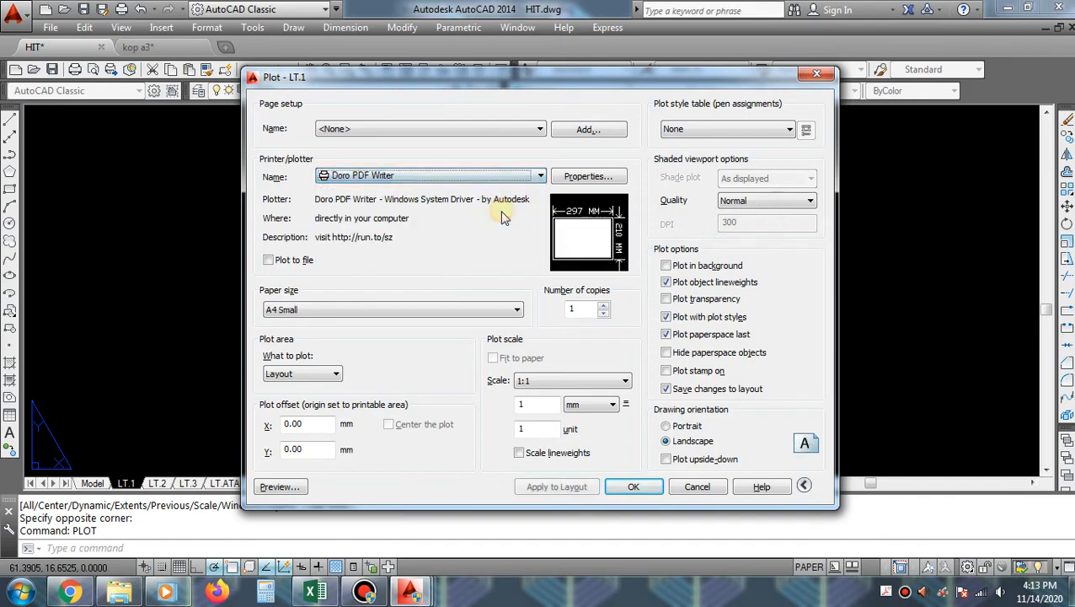
pyautogui.click(462, 310)
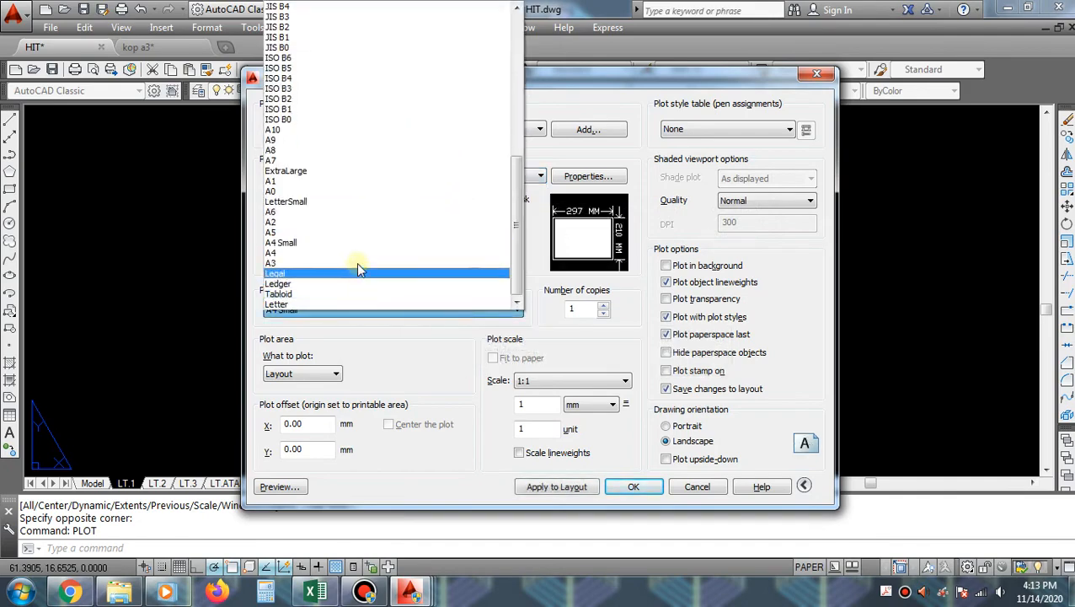
pyautogui.click(356, 265)
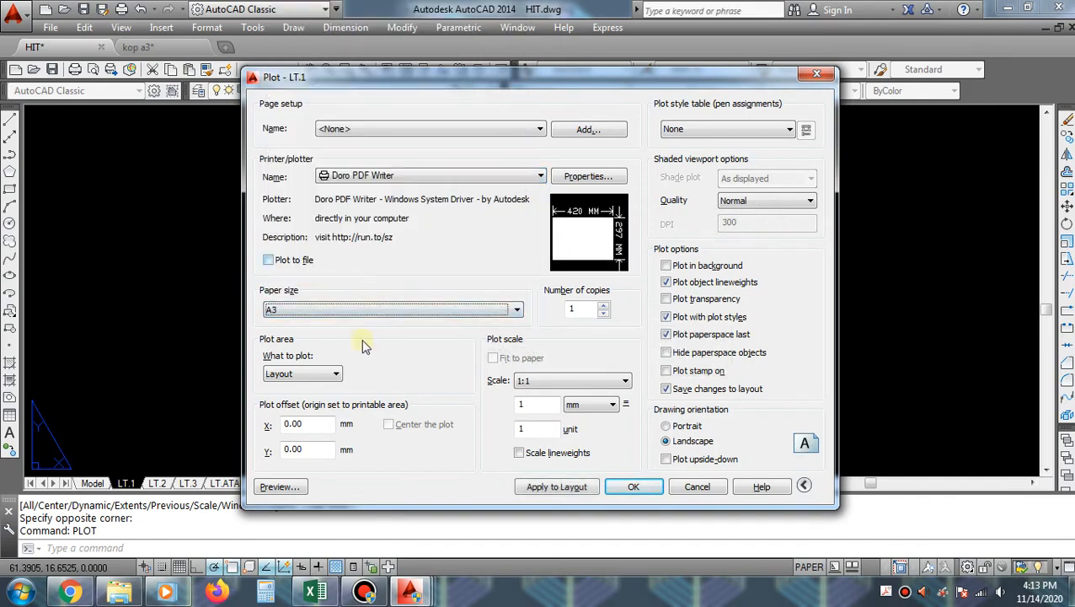
# - Set the plot area to a window spanning the sheet's outer red border and centre the plot on the paper
pyautogui.click(312, 375)
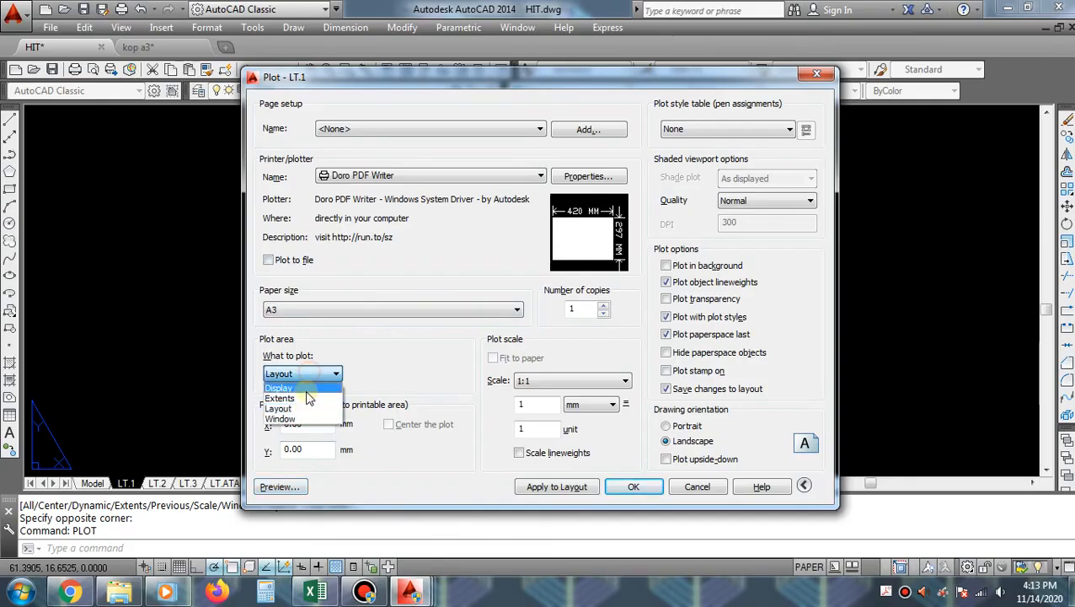
pyautogui.click(307, 421)
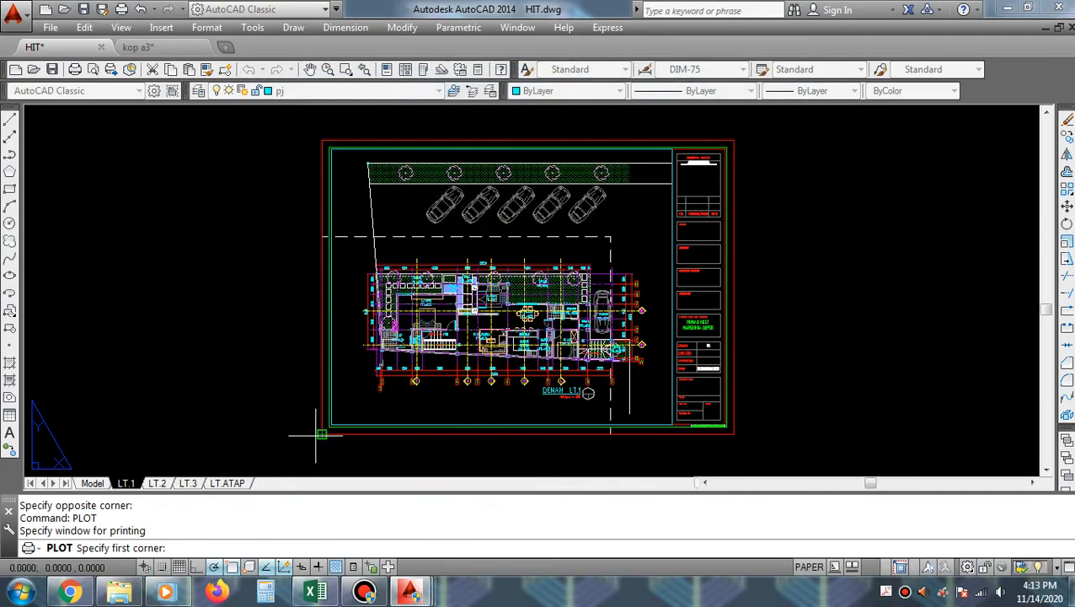
pyautogui.click(322, 433)
pyautogui.click(732, 138)
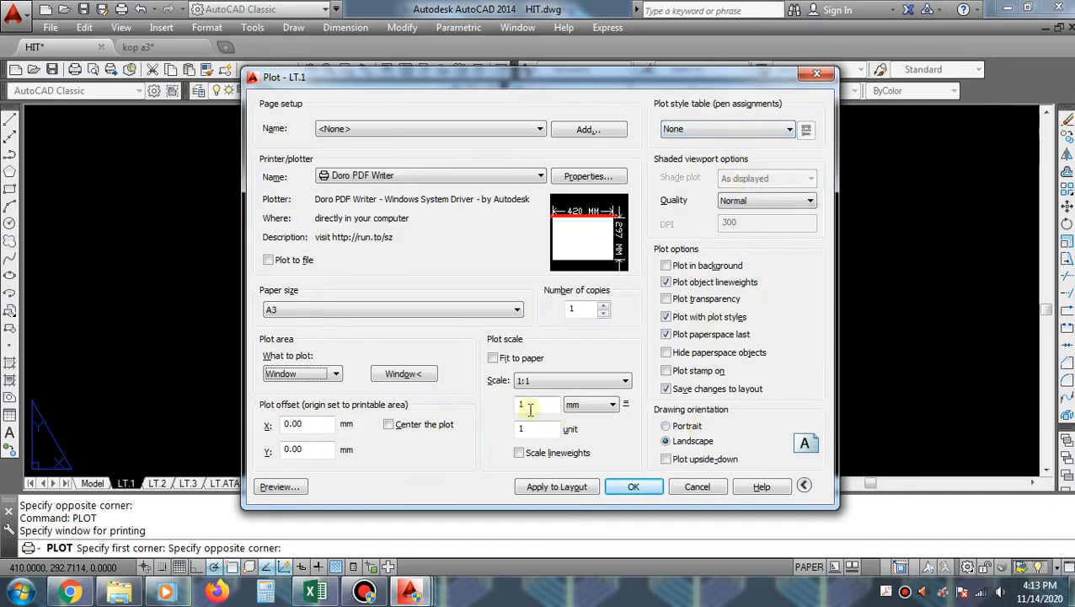
pyautogui.click(388, 424)
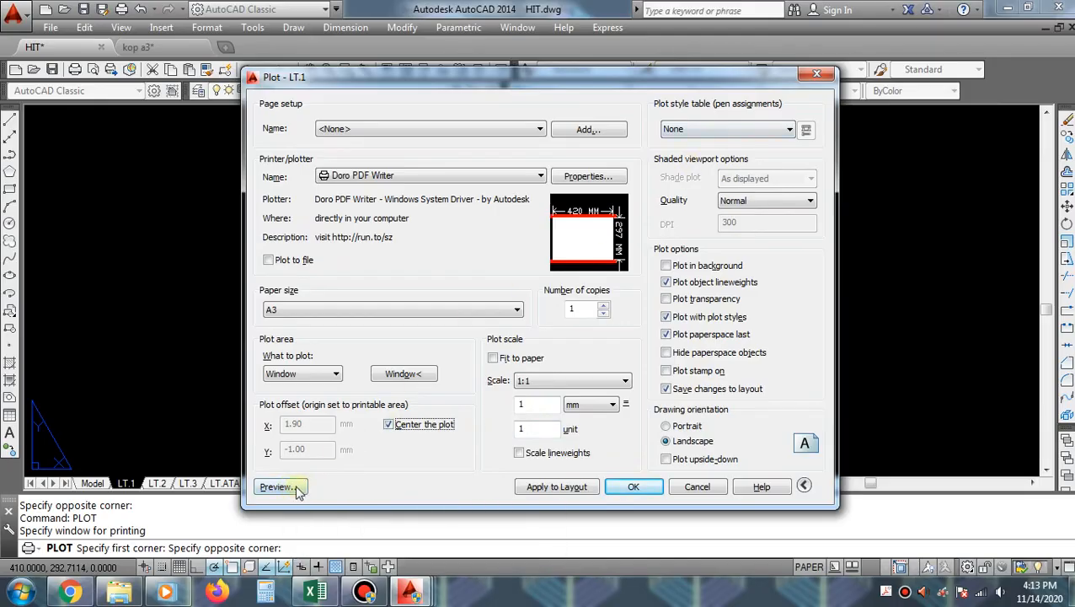
# - Preview the LT.1 plot and assign the QQ Plot.ctb plot style table to it
pyautogui.click(297, 489)
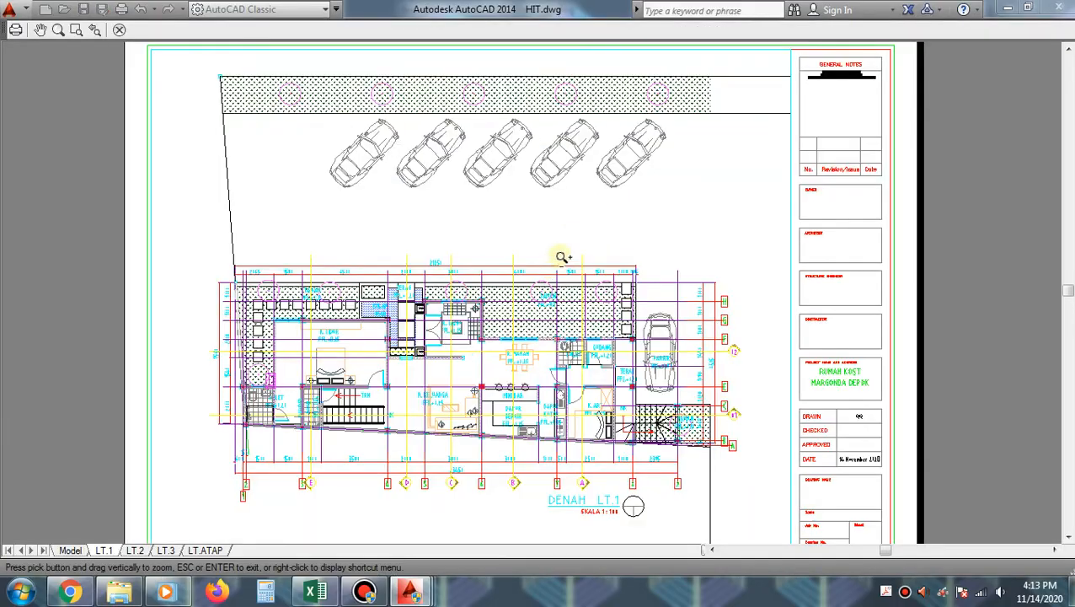
pyautogui.scroll(-5, 562, 257)
pyautogui.rightClick(583, 236)
pyautogui.click(617, 244)
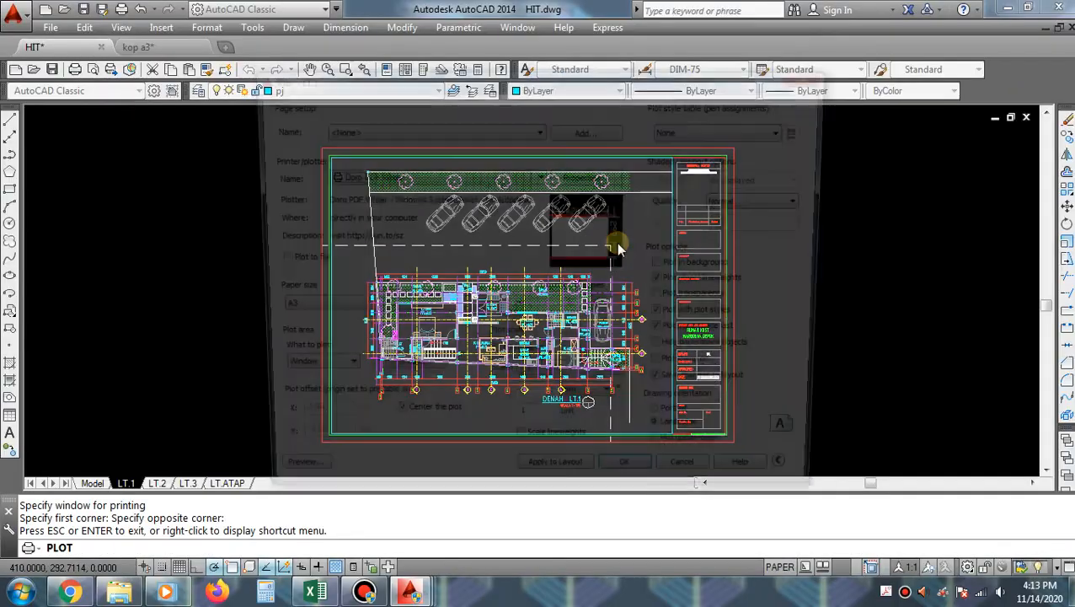
pyautogui.click(749, 133)
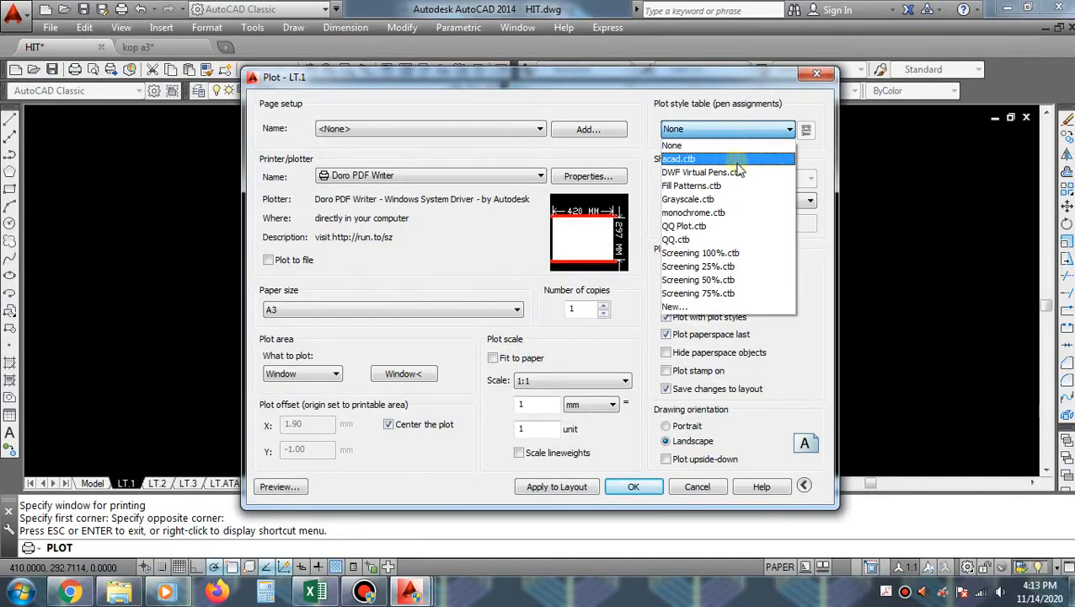
pyautogui.click(738, 227)
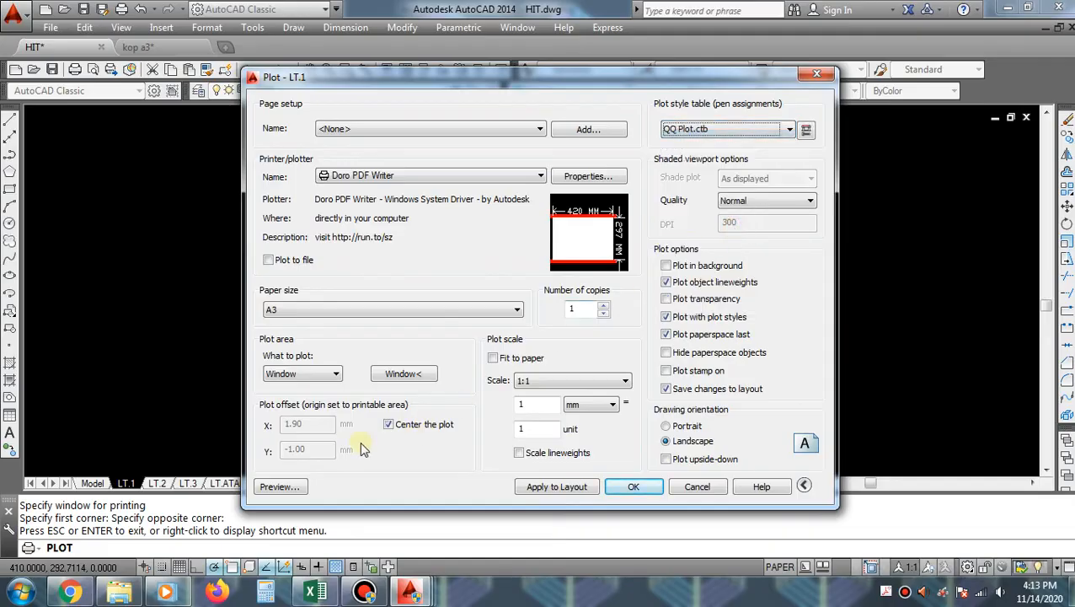
# - Check the LT.1 sheet in the plot preview and plot it from there
pyautogui.click(287, 486)
pyautogui.scroll(5, 600, 223)
pyautogui.scroll(-5, 610, 201)
pyautogui.rightClick(684, 183)
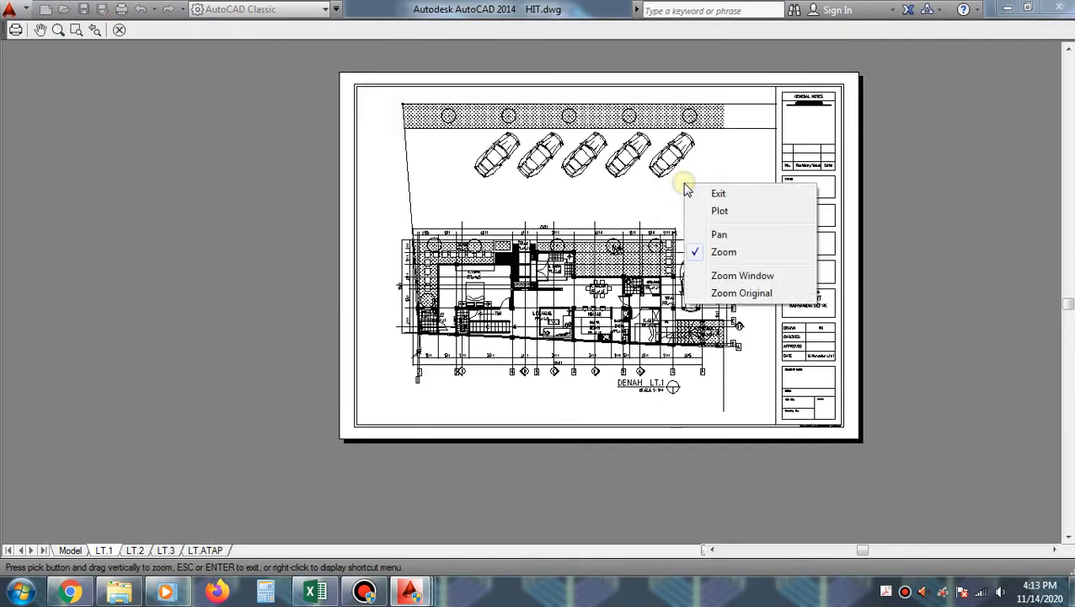
pyautogui.click(719, 211)
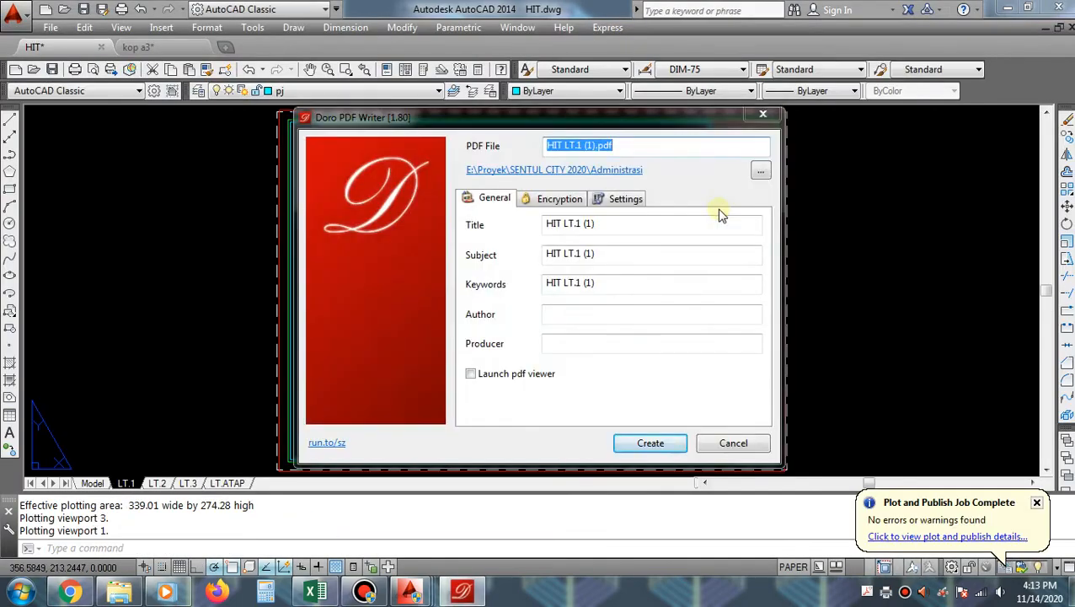
# - Create the PDF on drive Data 1 (D:) under the file name CONTOH PLOT
pyautogui.click(760, 171)
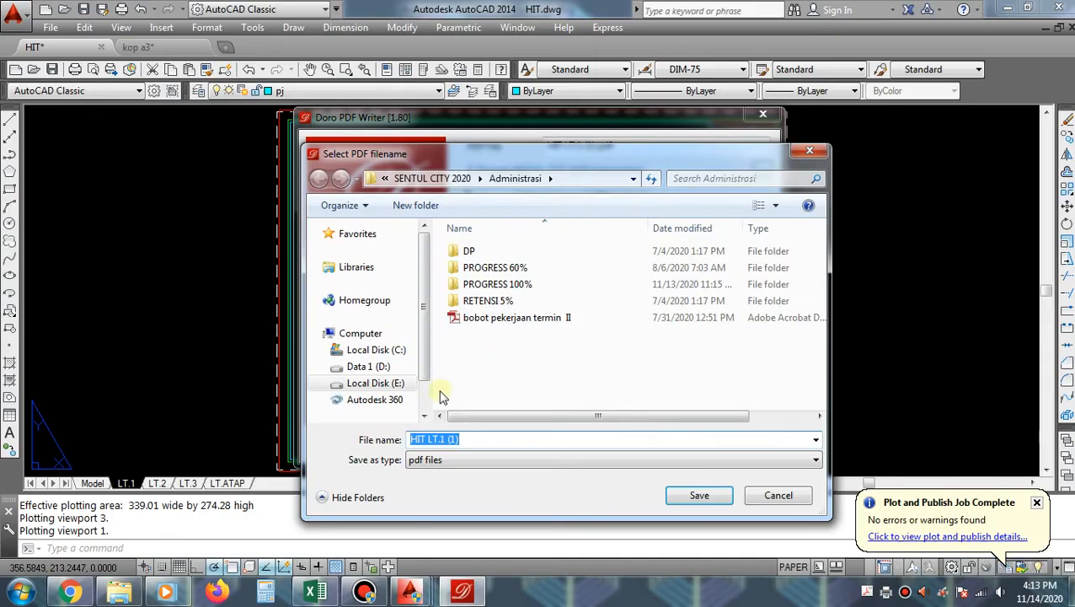
pyautogui.click(371, 366)
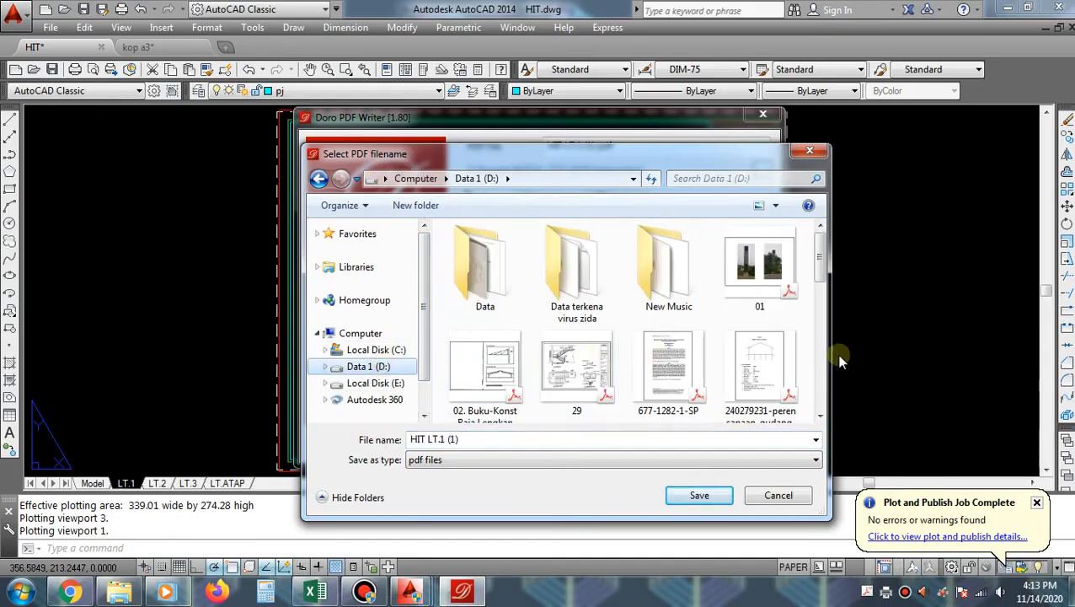
pyautogui.moveTo(823, 260); pyautogui.dragTo(818, 432)
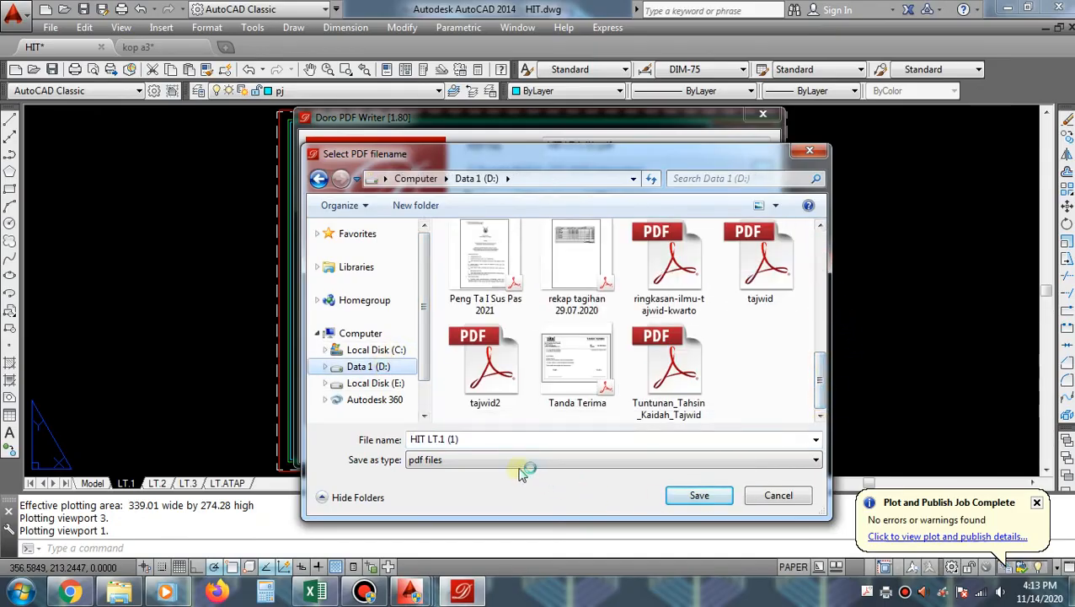
pyautogui.click(498, 439)
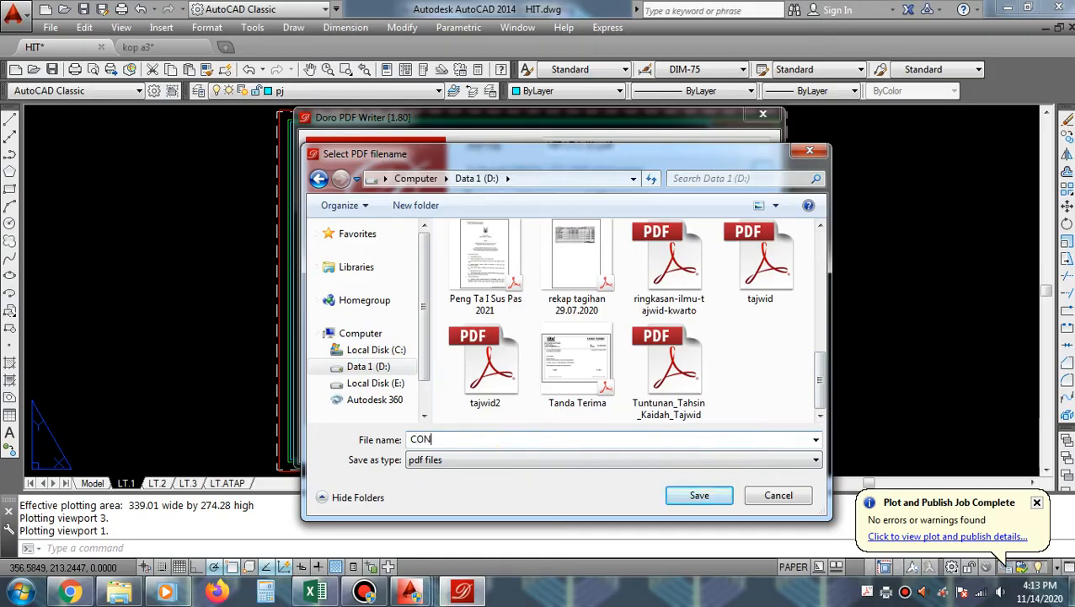
pyautogui.write('CONTOH PL')
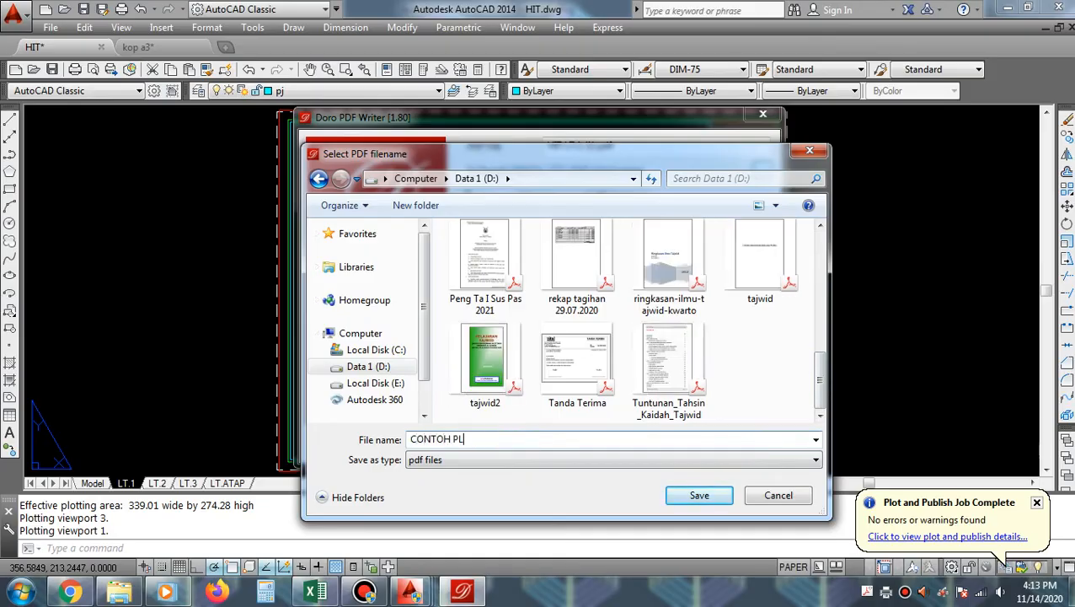
pyautogui.click(698, 496)
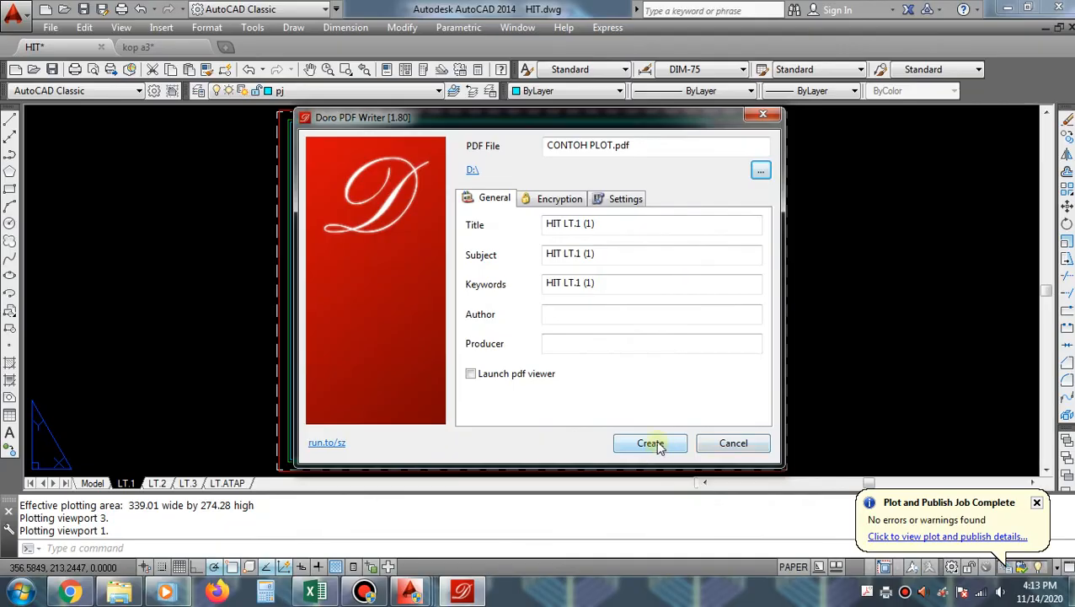
pyautogui.click(650, 443)
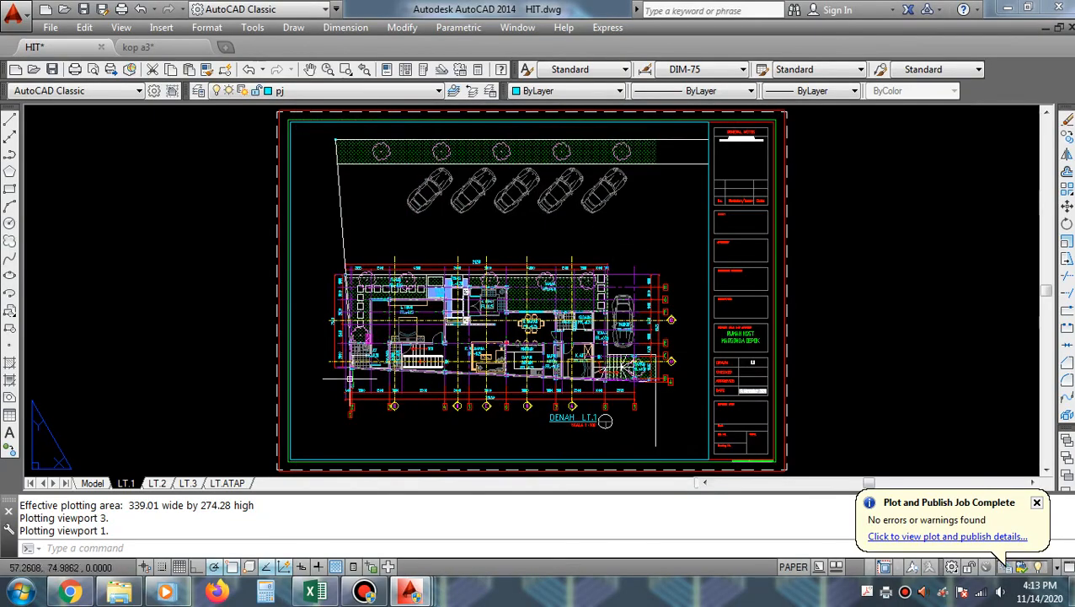
# - Switch to Windows Explorer, find CONTOH PLOT on drive Data 1 (D:) and open it in Adobe Acrobat
pyautogui.click(119, 593)
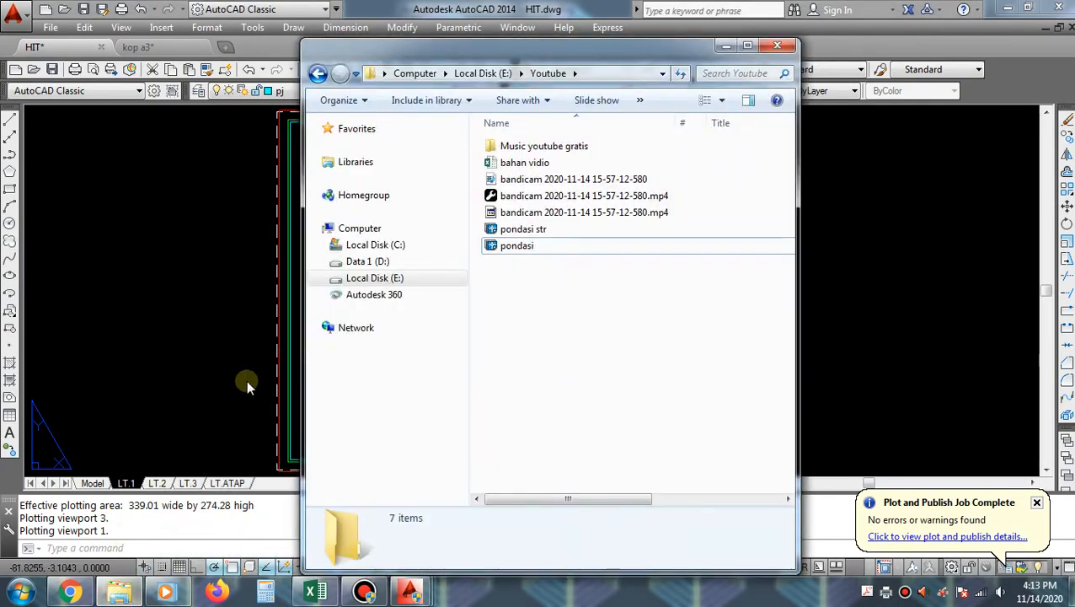
pyautogui.click(380, 280)
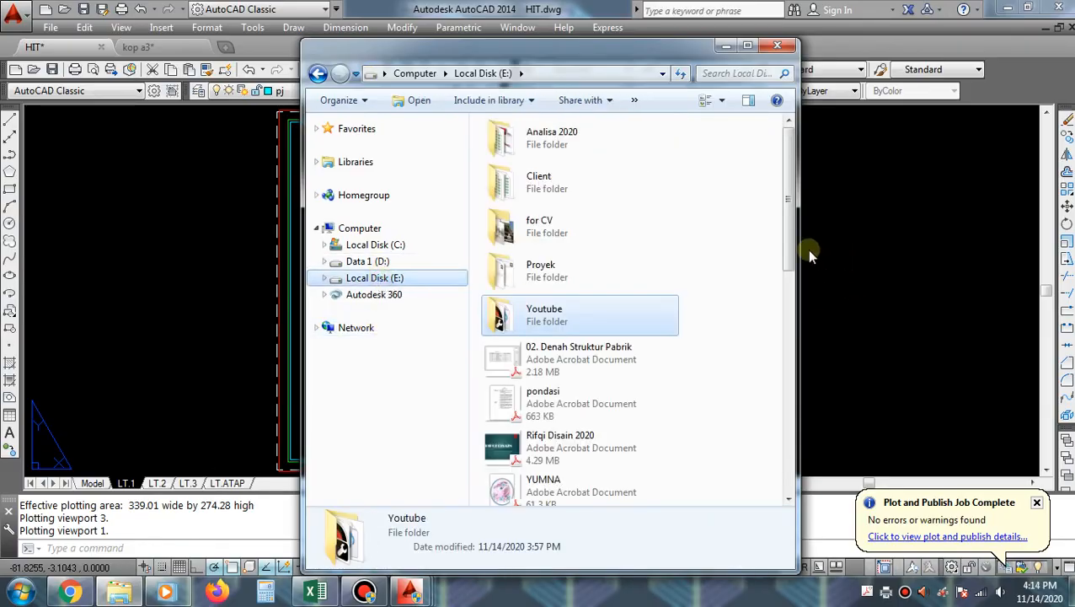
pyautogui.click(384, 263)
pyautogui.moveTo(786, 185); pyautogui.dragTo(778, 480)
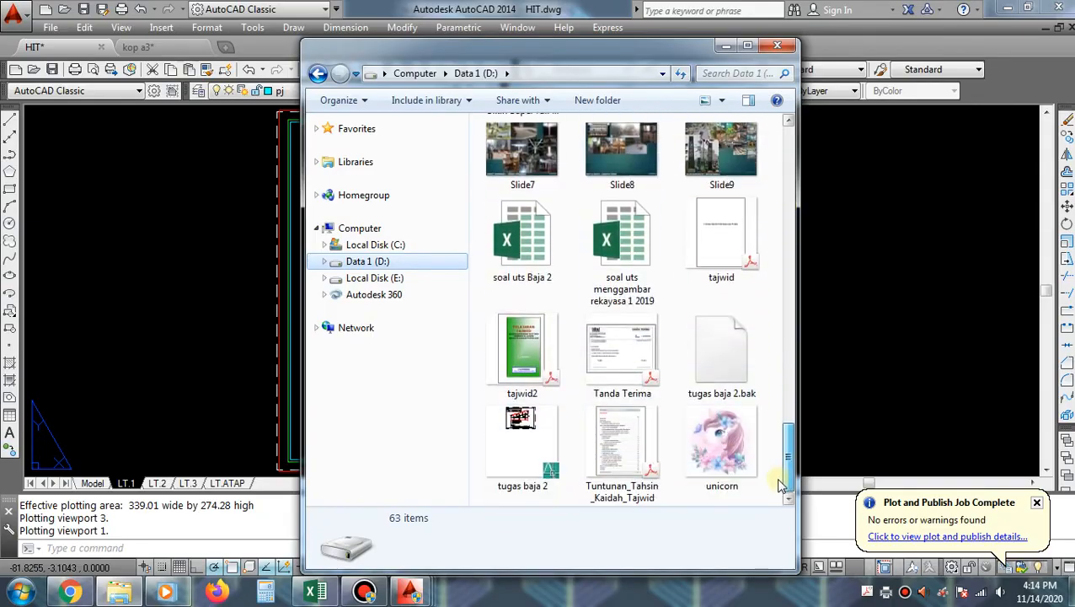
pyautogui.click(721, 377)
pyautogui.press('c')
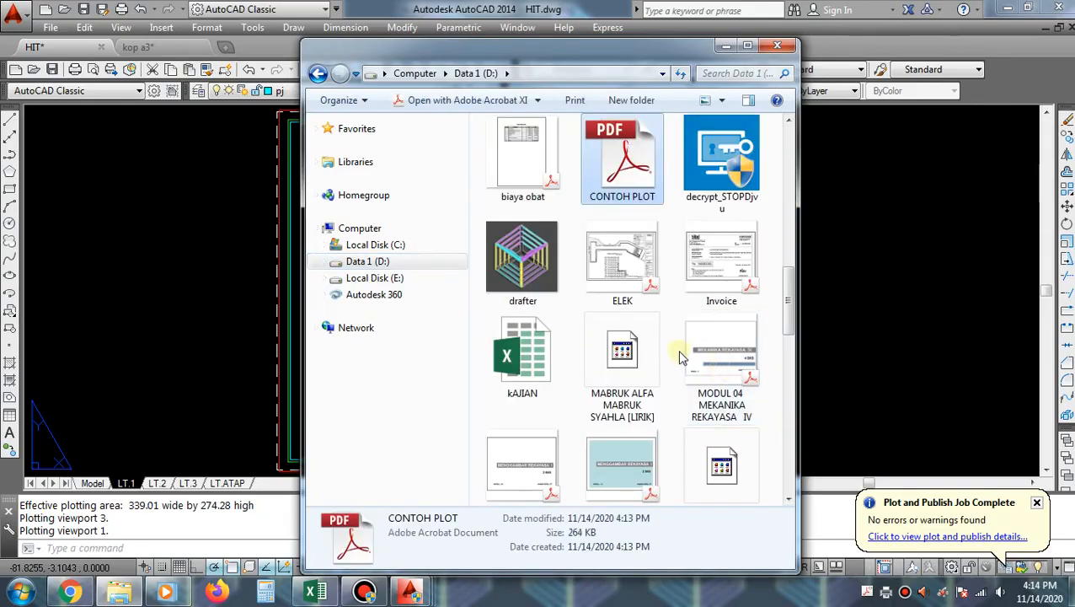
pyautogui.doubleClick(632, 175)
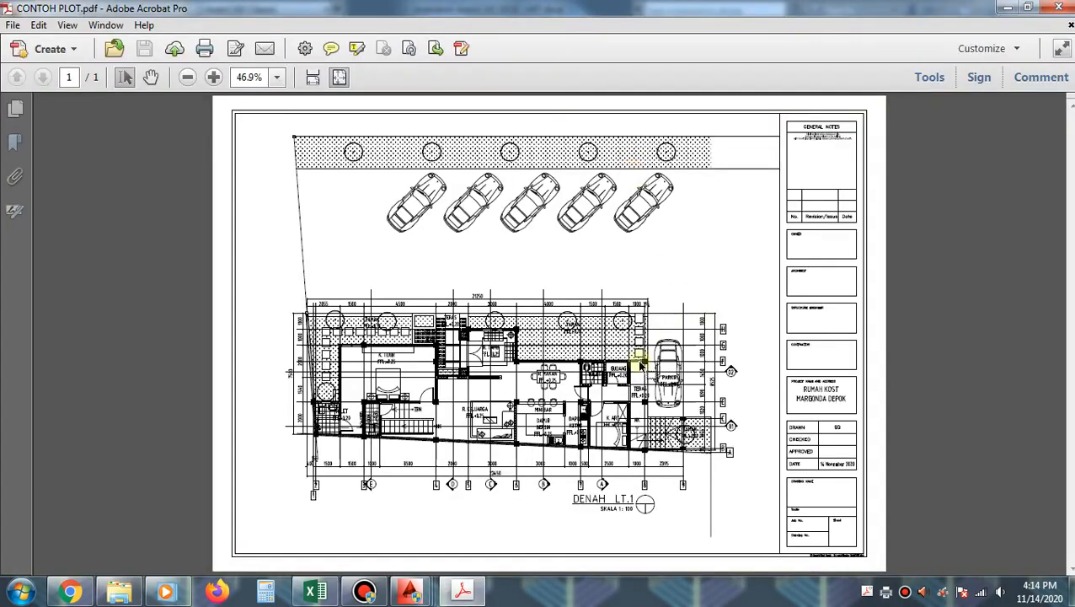
# - Shrink the PDF window to uncover the AutoCAD drawing and frame the whole LT.1 sheet for comparison
pyautogui.click(1028, 8)
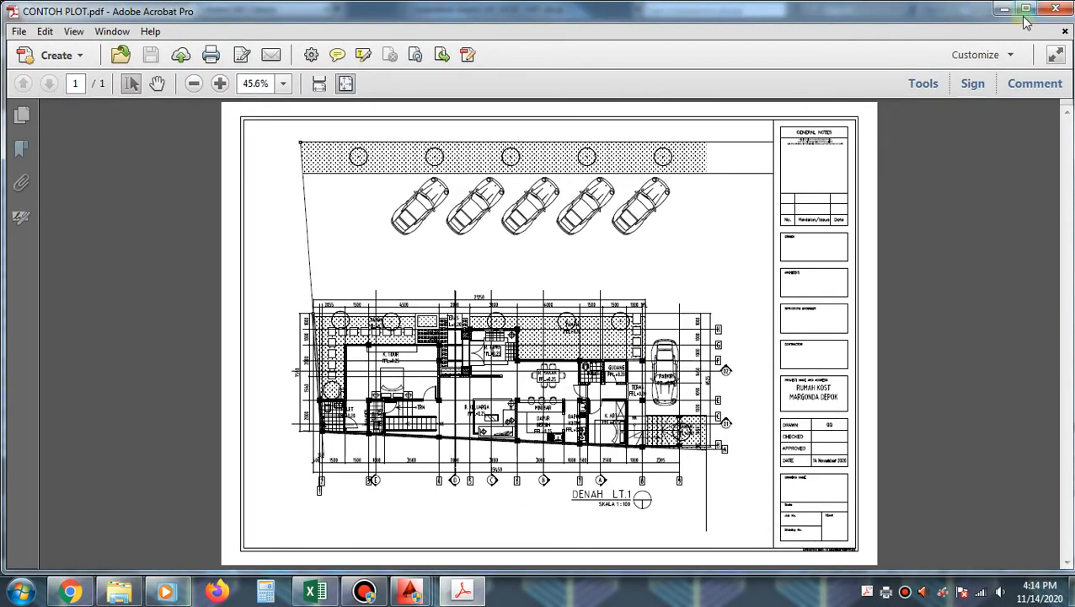
pyautogui.moveTo(2, 124); pyautogui.dragTo(381, 138)
pyautogui.click(197, 220)
pyautogui.scroll(-2, 539, 253)
pyautogui.moveTo(540, 253); pyautogui.dragTo(365, 240, button='middle')
pyautogui.write('z')
pyautogui.press('space')
pyautogui.click(494, 206)
pyautogui.click(198, 379)
pyautogui.scroll(-5, 378, 347)
pyautogui.moveTo(620, 278); pyautogui.dragTo(540, 278, button='middle')
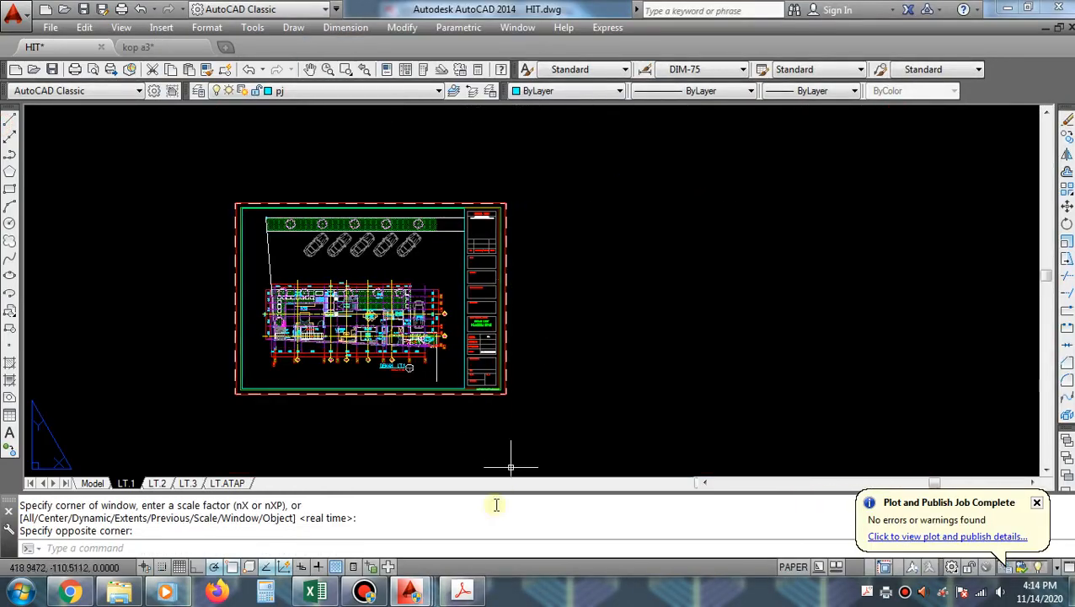
# - Examine the plotted DENAH LT.1 plan in CONTOH PLOT.pdf at 125%, from the parked cars down to the bedroom
pyautogui.click(462, 590)
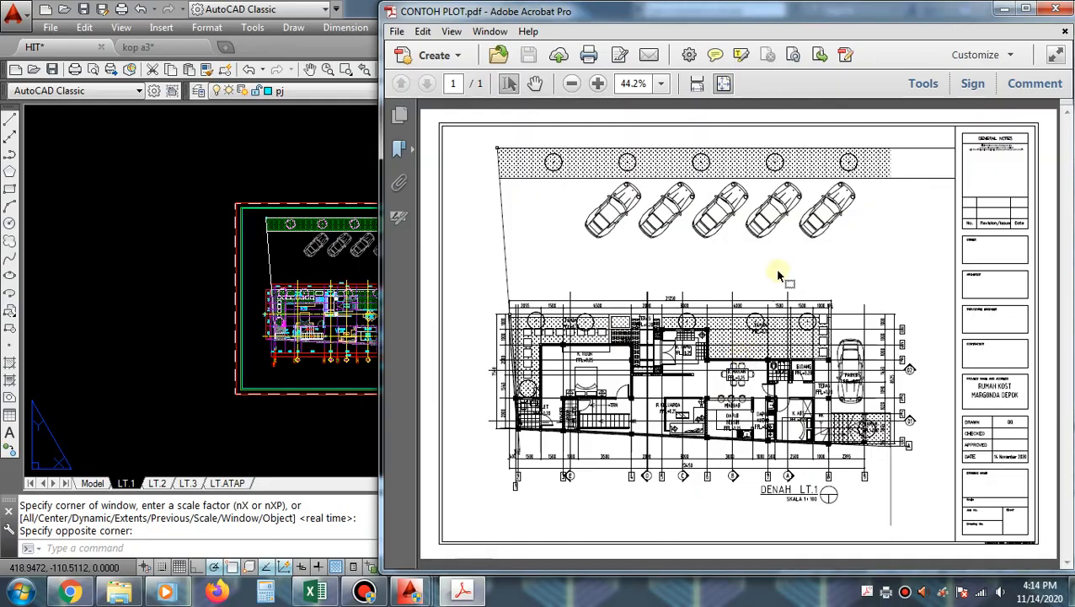
pyautogui.click(597, 83)
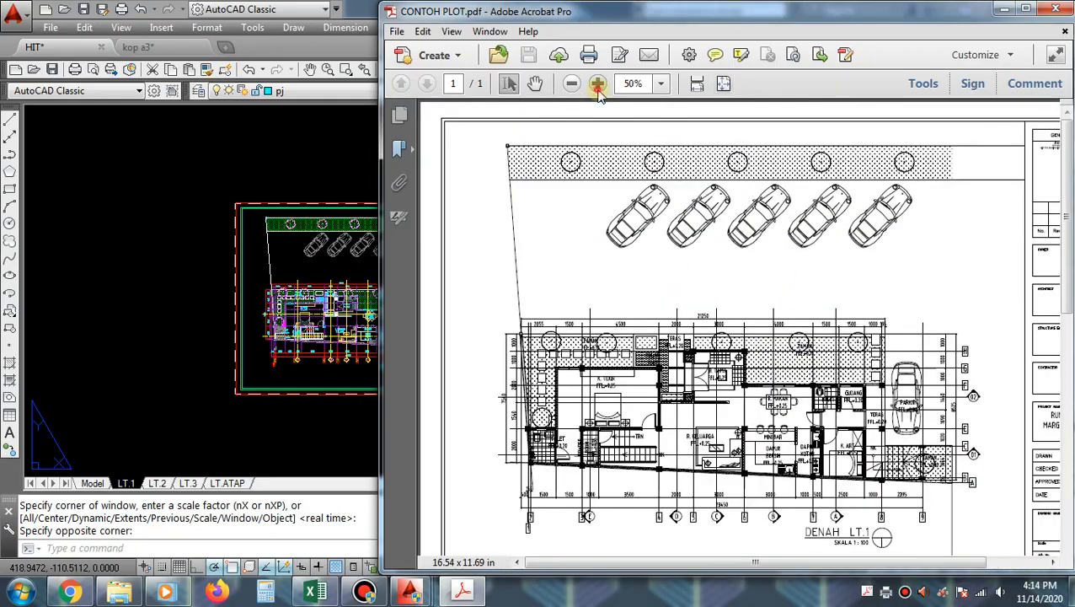
pyautogui.click(598, 84)
pyautogui.click(598, 83)
pyautogui.click(597, 83)
pyautogui.click(597, 84)
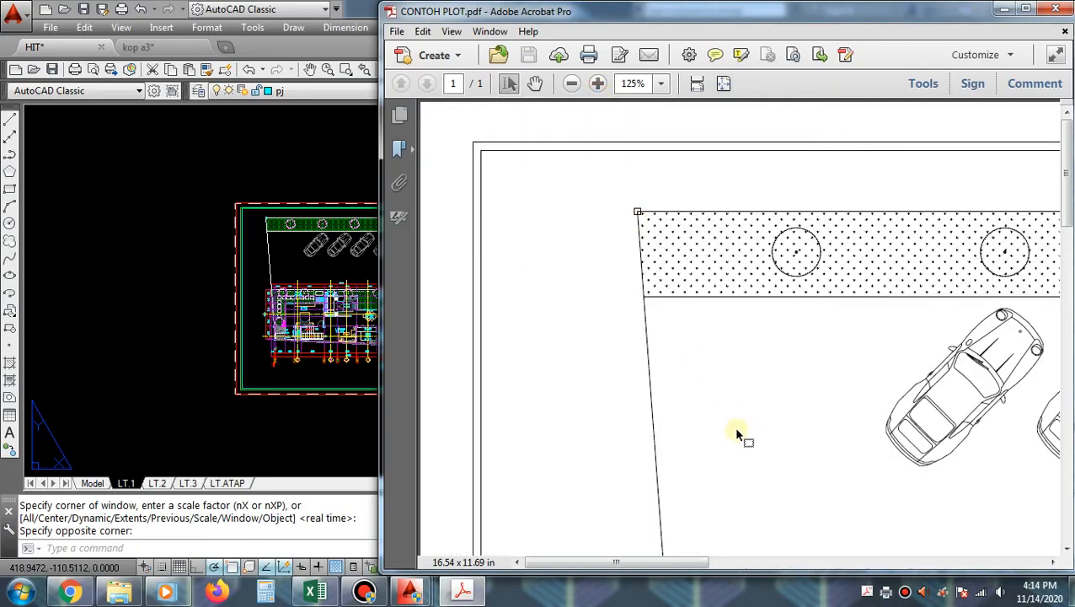
pyautogui.scroll(-3, 1069, 244)
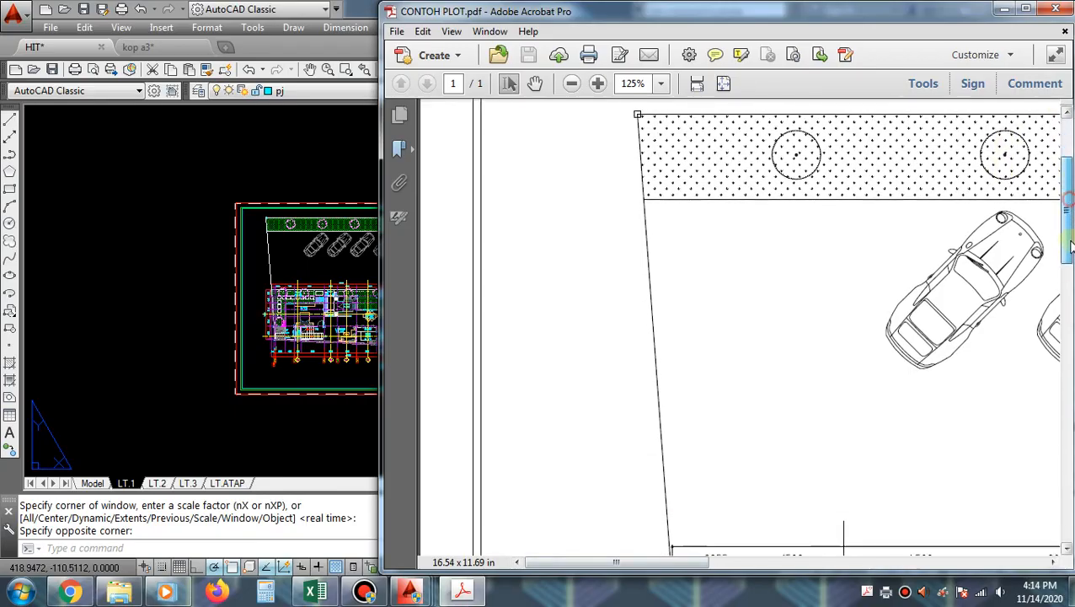
pyautogui.scroll(-10, 1070, 244)
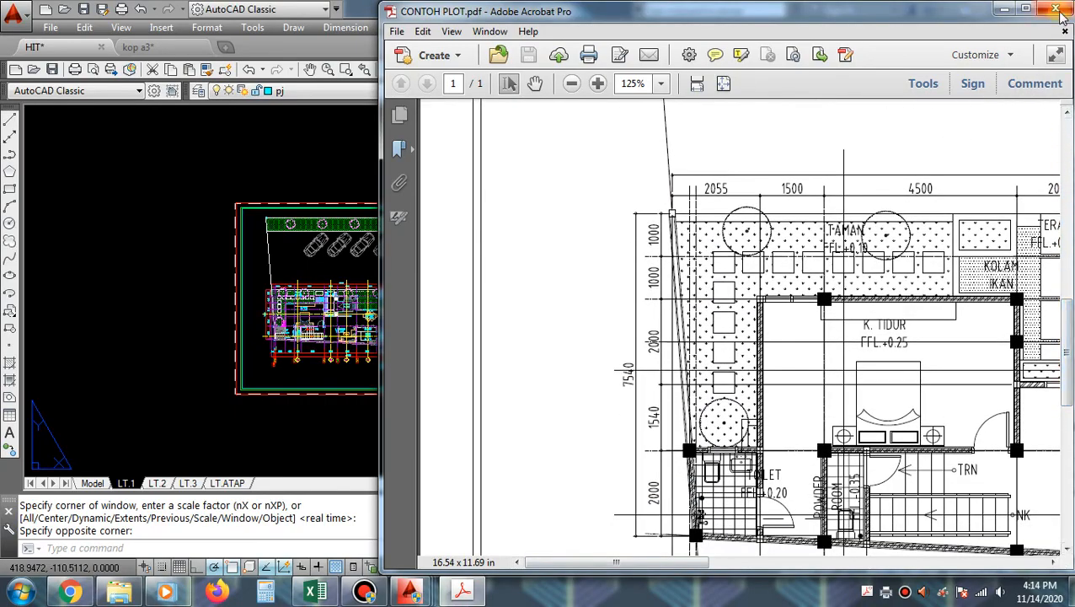
# - Close CONTOH PLOT.pdf and switch to the AutoCAD window with the Drawing1.dwg title text
pyautogui.click(1056, 9)
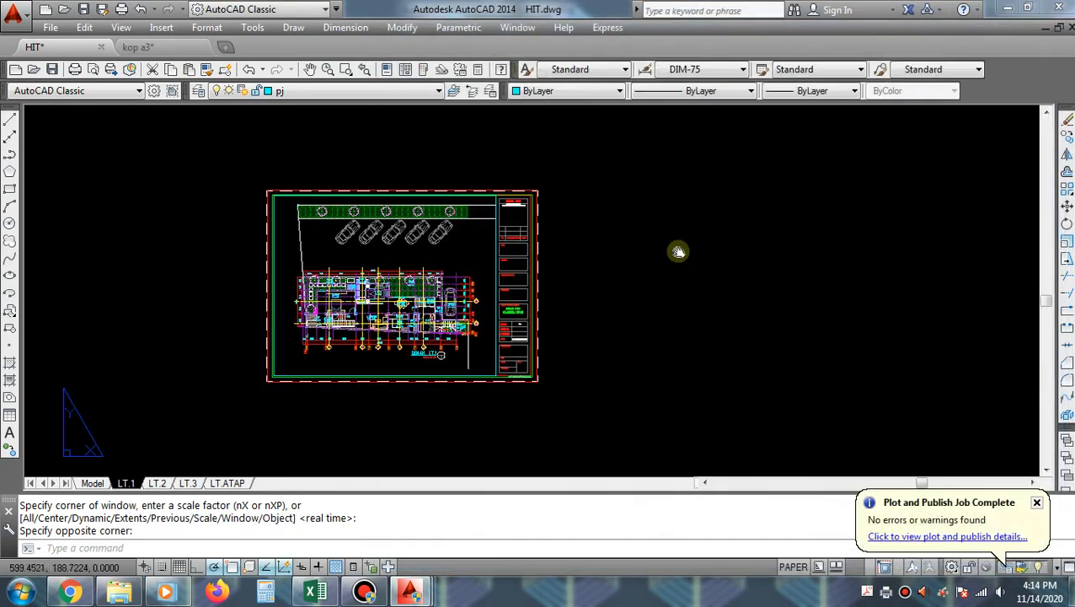
pyautogui.moveTo(411, 592)
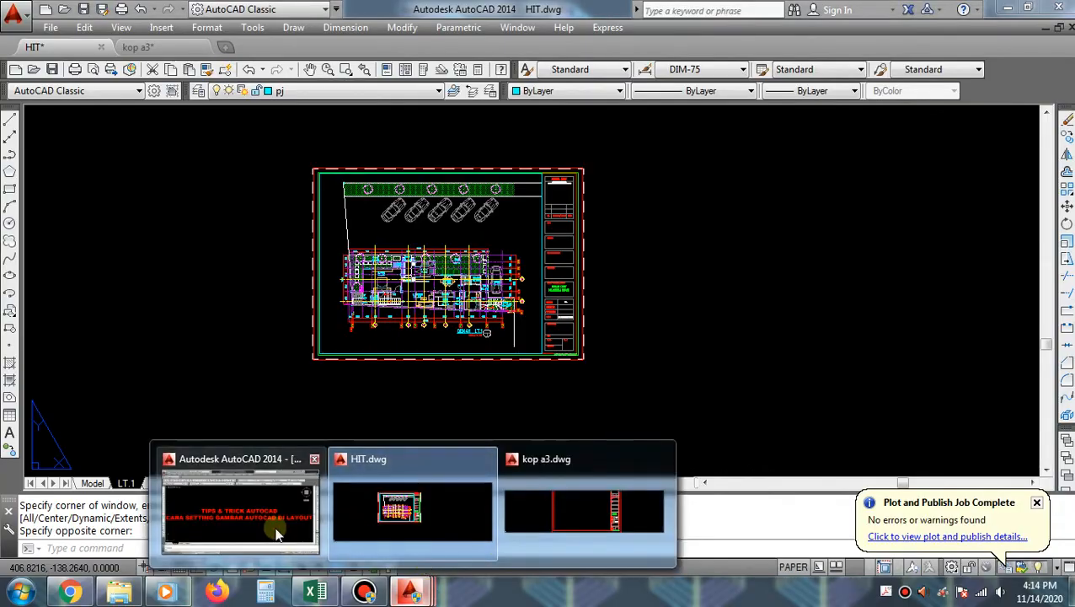
pyautogui.click(278, 531)
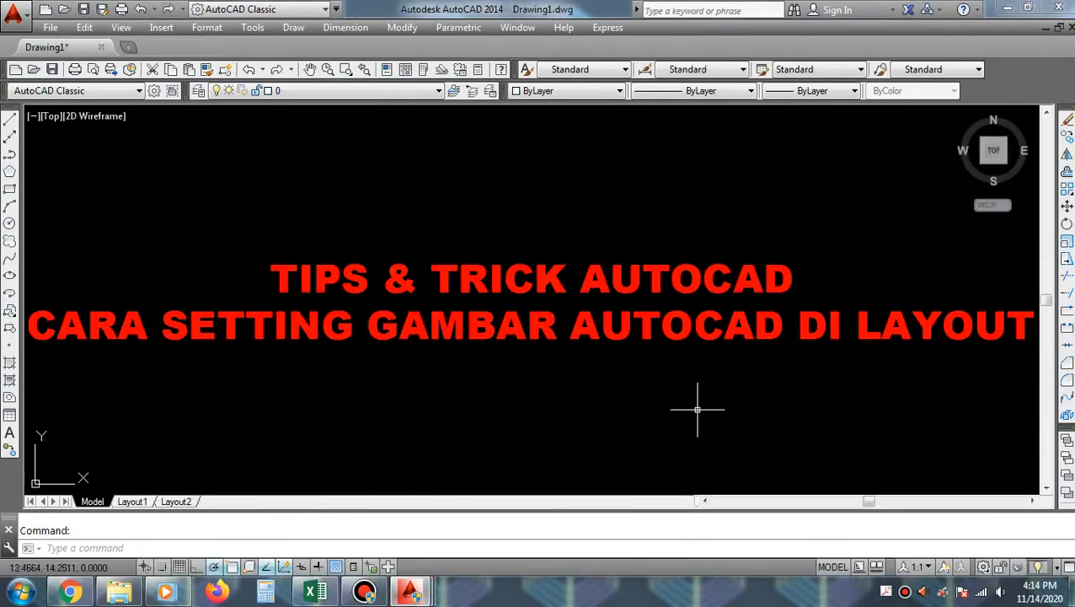